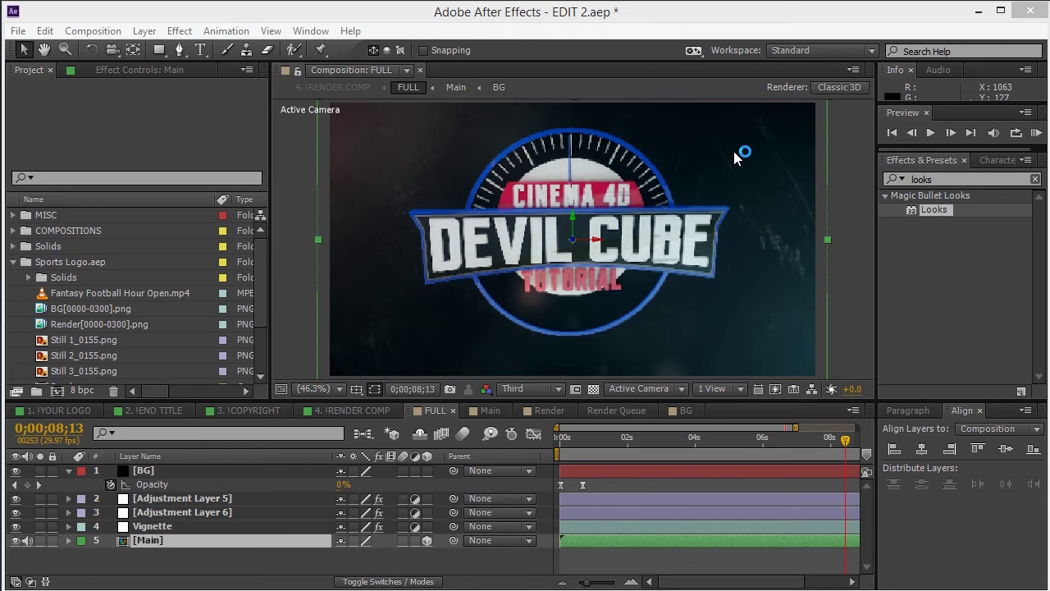
Set the preview resolution to Quarter and open the BG SPACE precomp from the Main composition.
{"action": "left_click", "coordinate": [561, 389]}
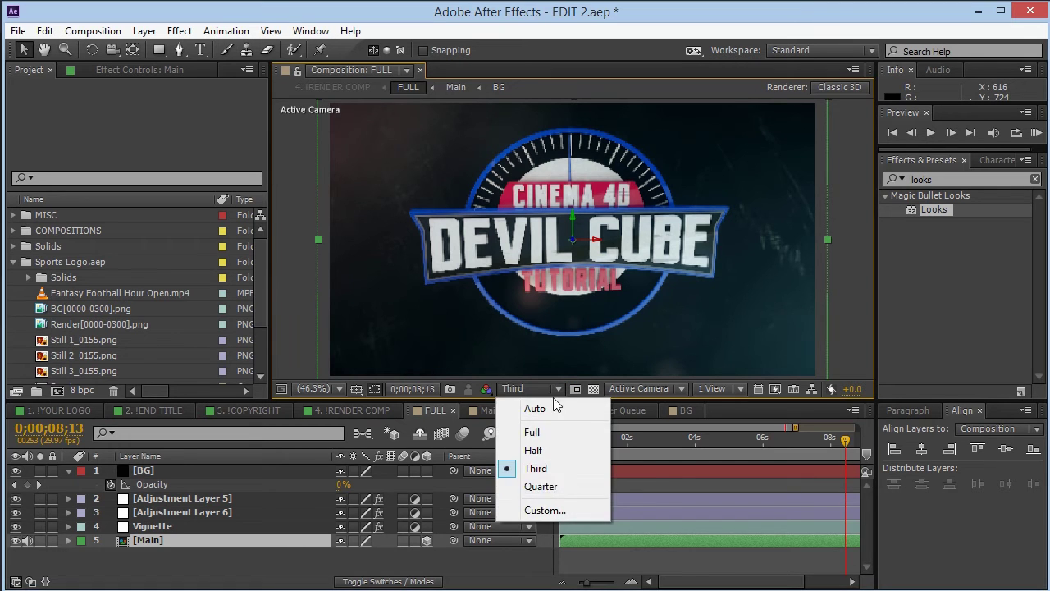
{"action": "left_click", "coordinate": [541, 490]}
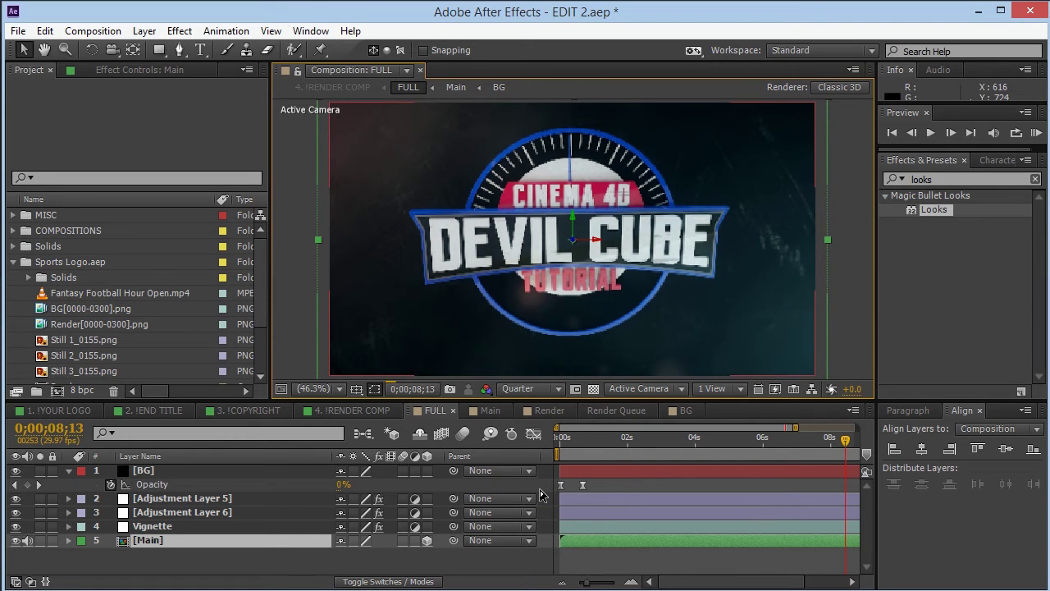
{"action": "left_click", "coordinate": [490, 411]}
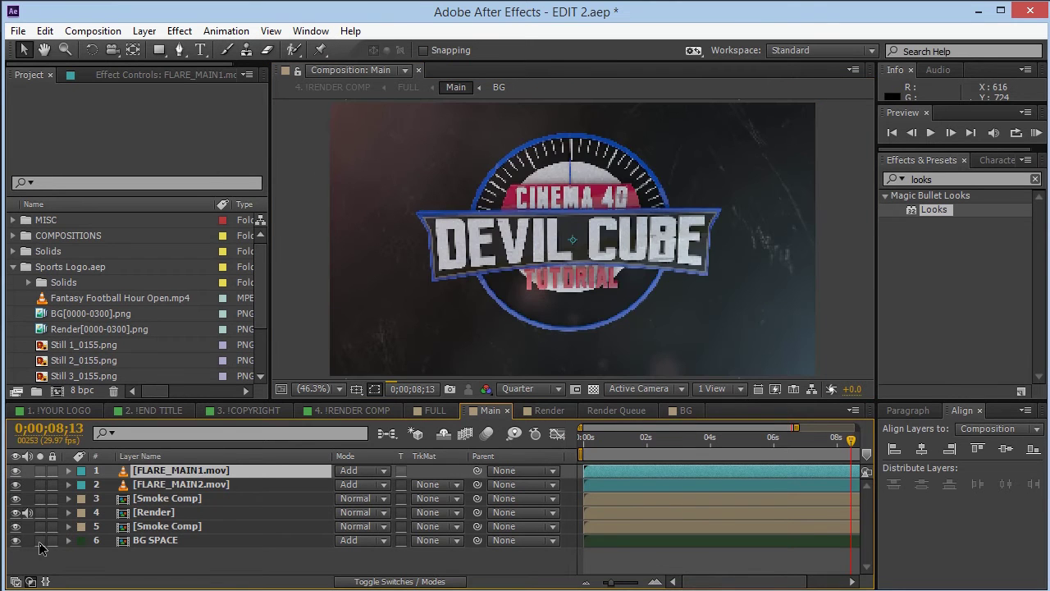
{"action": "left_click", "coordinate": [163, 542]}
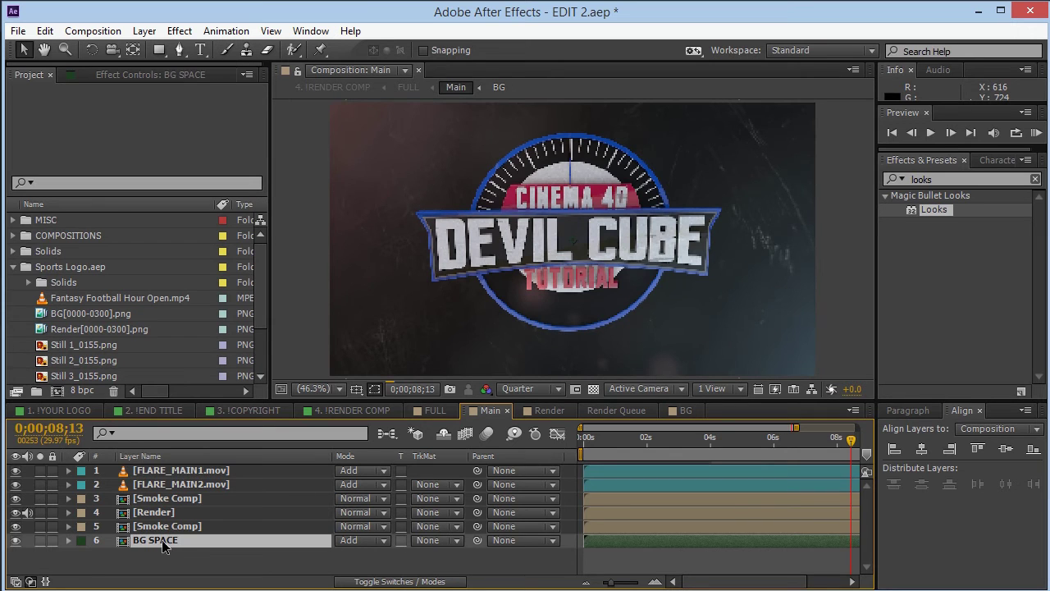
{"action": "double_click", "coordinate": [169, 544]}
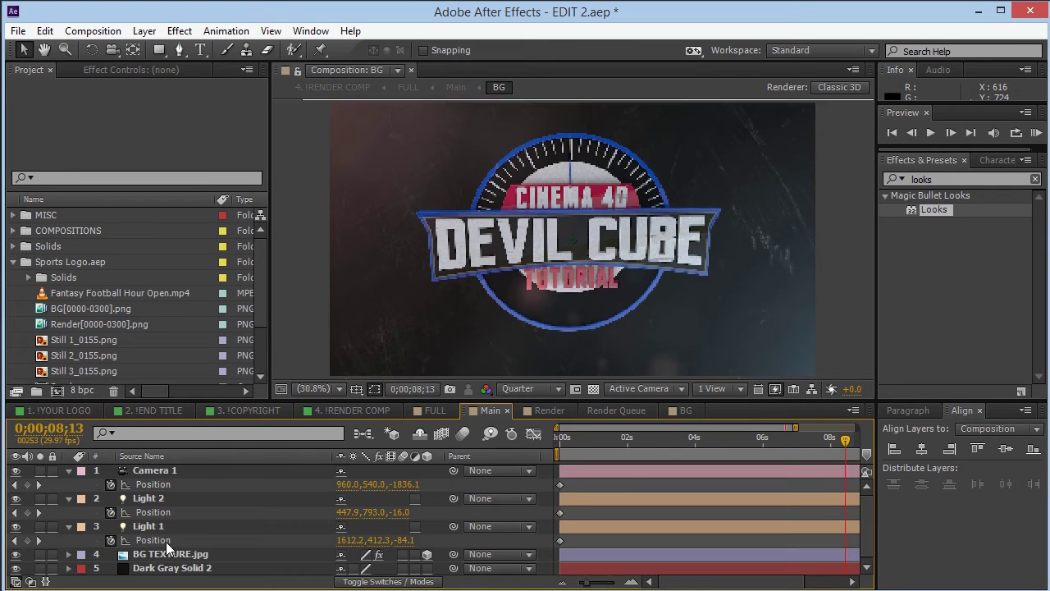
Collapse the Position properties of the Camera 1, Light 2 and Light 1 layers.
{"action": "left_click", "coordinate": [69, 471]}
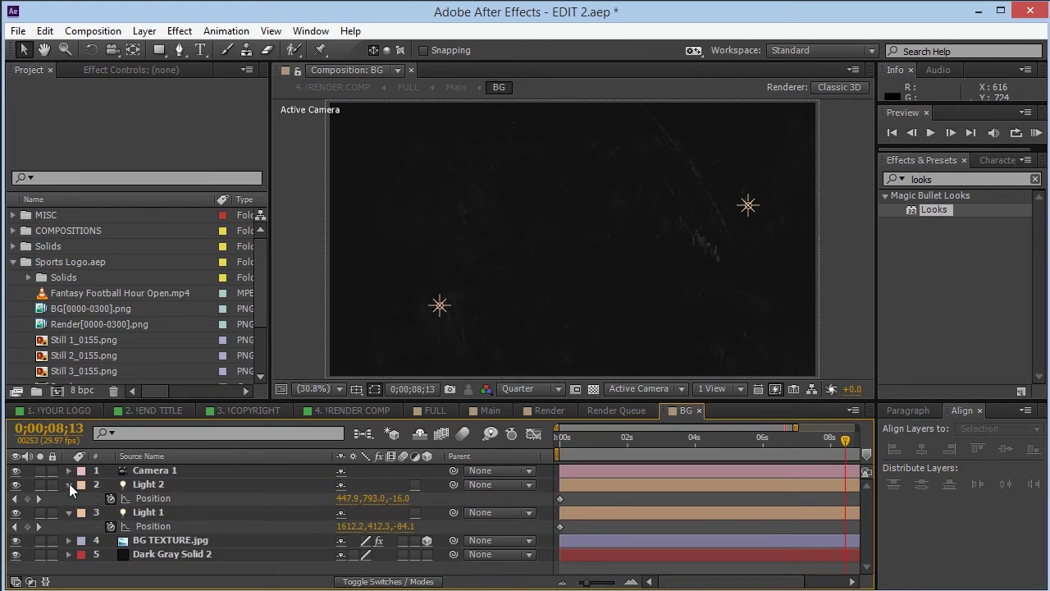
{"action": "left_click", "coordinate": [69, 484]}
{"action": "left_click", "coordinate": [69, 498]}
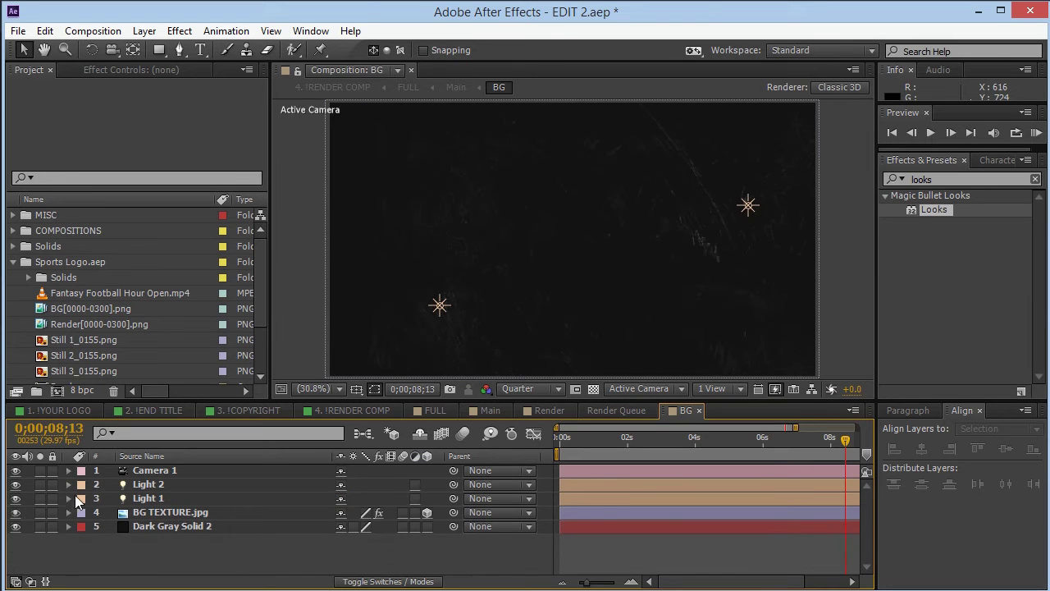
Delete the Light 1 and Light 2 layers from the BG composition.
{"action": "left_click", "coordinate": [141, 495]}
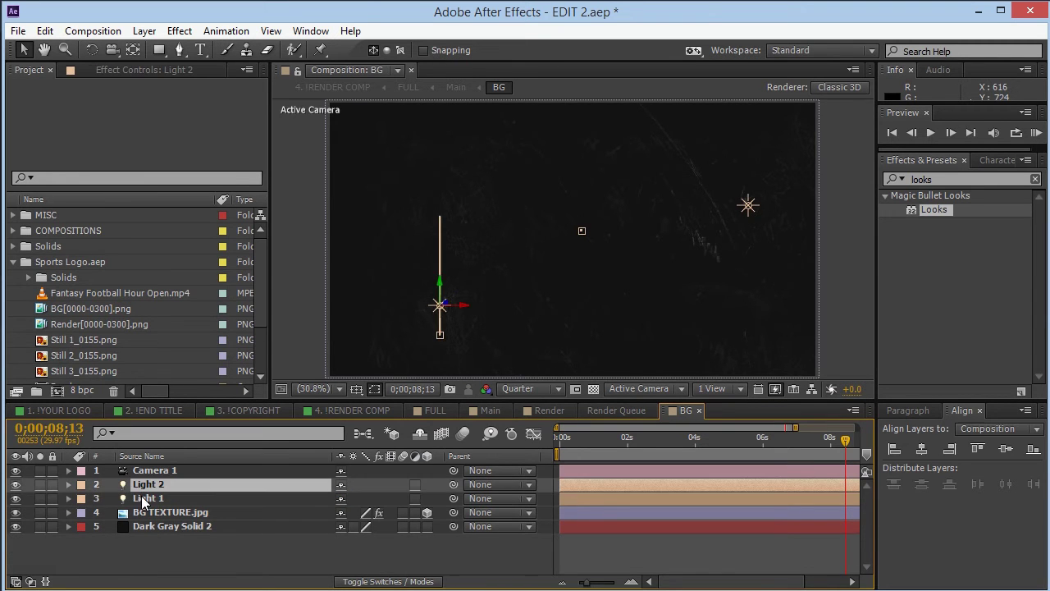
{"action": "left_click", "coordinate": [142, 497]}
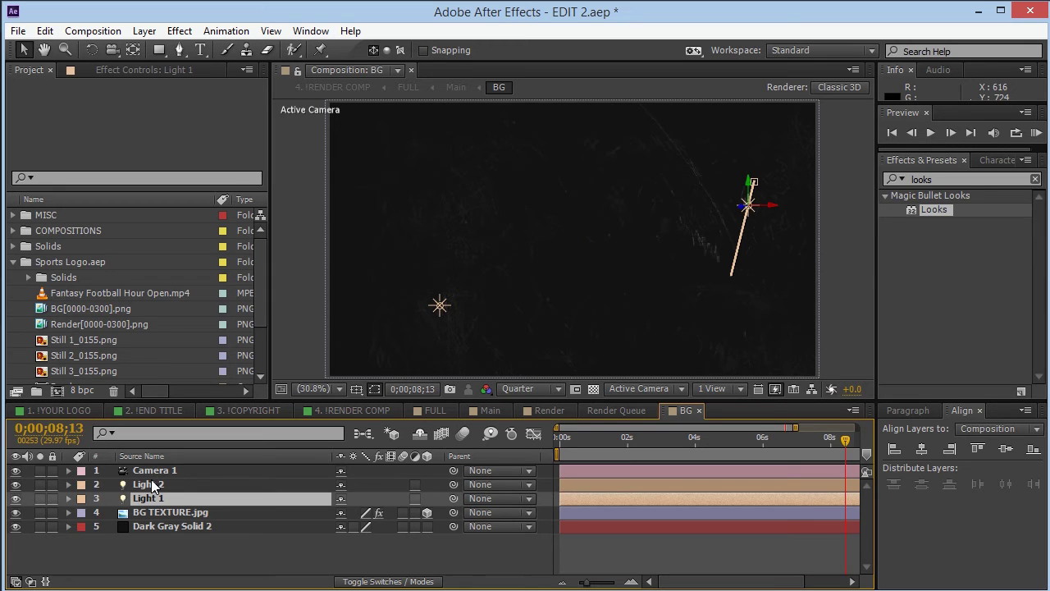
{"action": "left_click", "coordinate": [152, 484], "text": "shift"}
{"action": "key", "text": "Delete"}
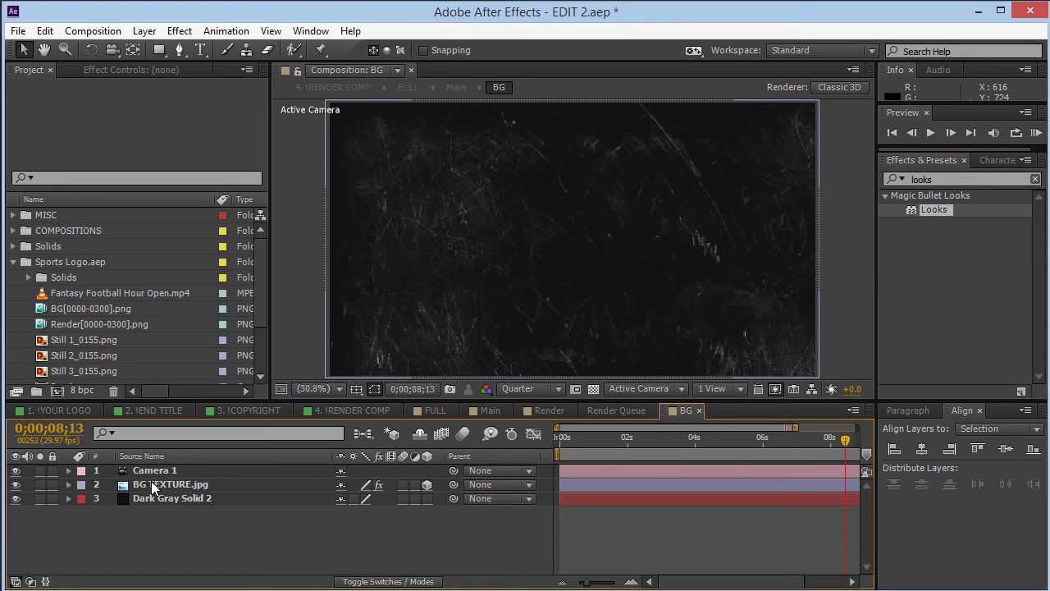
{"action": "key", "text": "ctrl+z"}
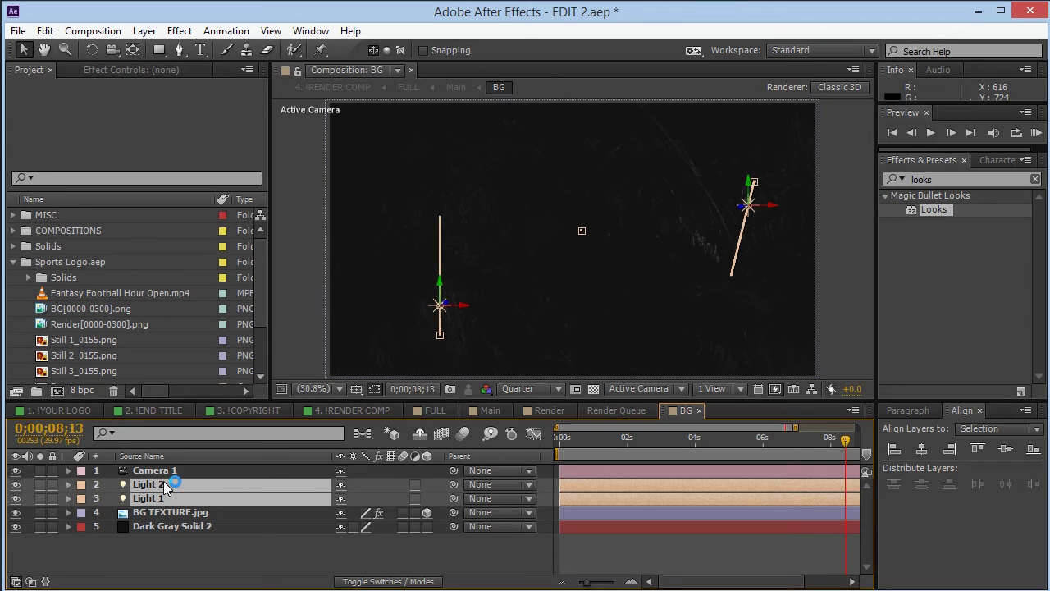
{"action": "key", "text": "Delete"}
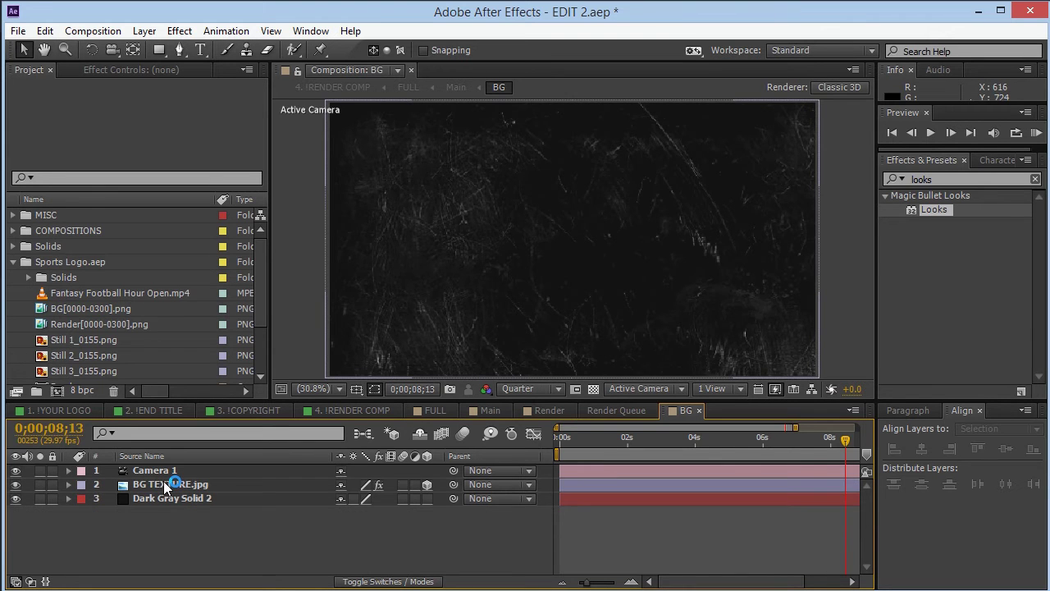
Turn off the visibility of the Camera 1 layer in the BG composition.
{"action": "left_click", "coordinate": [170, 486]}
{"action": "left_click", "coordinate": [171, 488]}
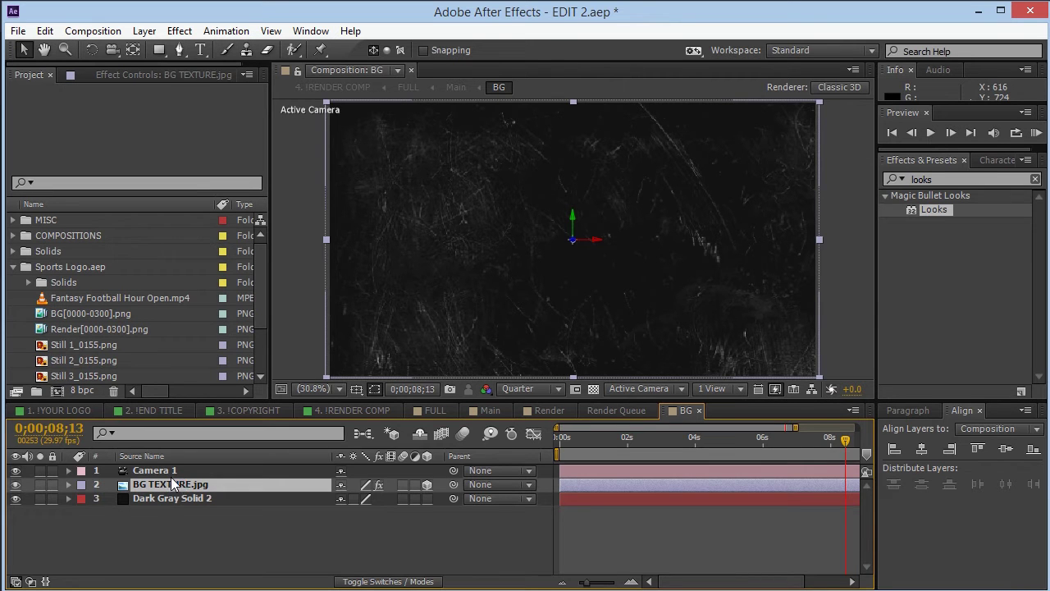
{"action": "left_click", "coordinate": [174, 471]}
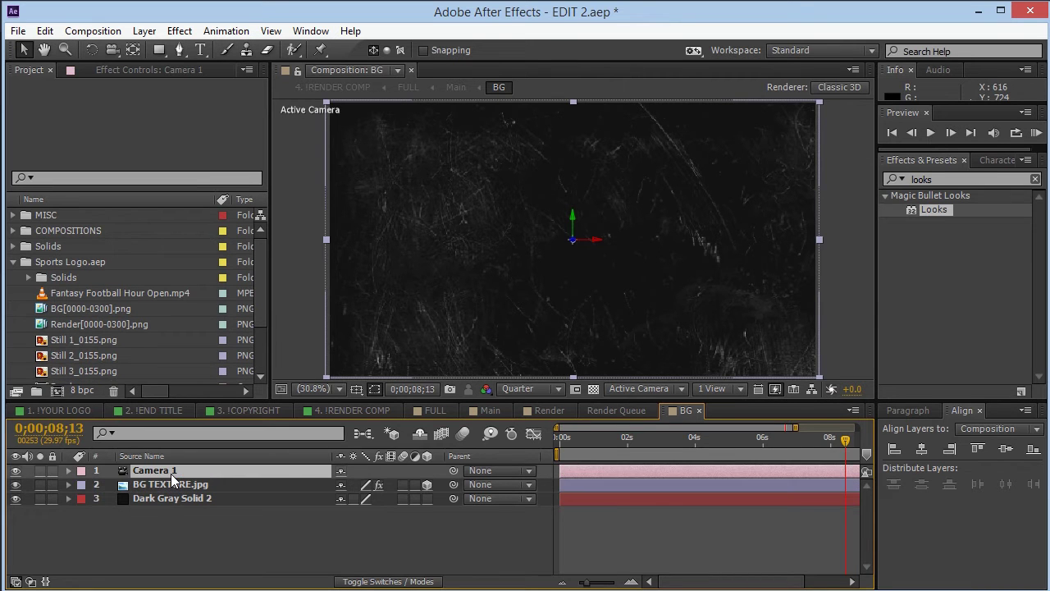
{"action": "left_click", "coordinate": [16, 471]}
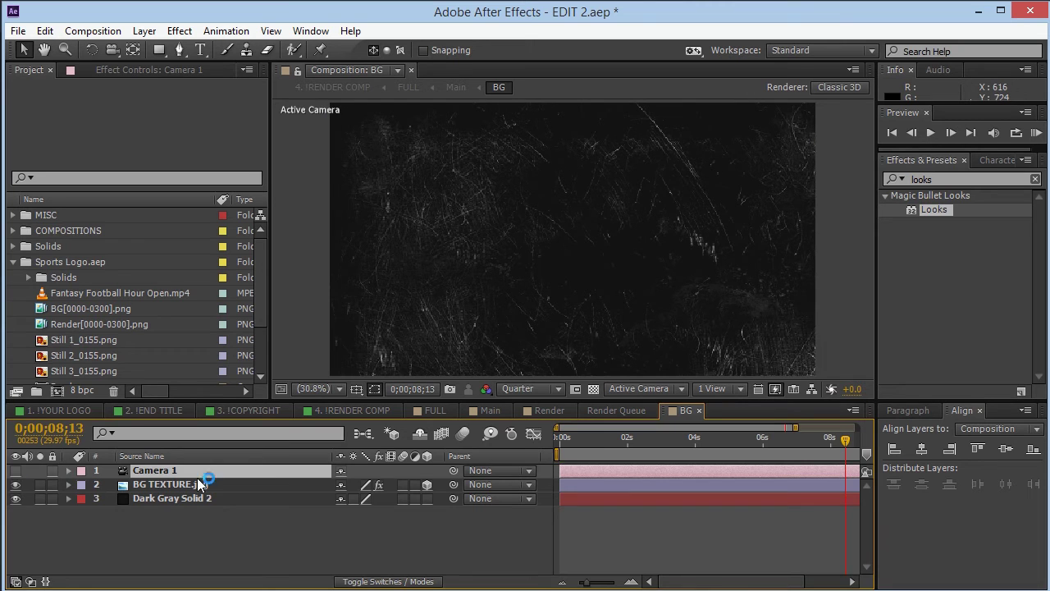
Compare the background with Dark Gray Solid 2 hidden and shown, and display the layers' blending modes.
{"action": "left_click", "coordinate": [201, 503]}
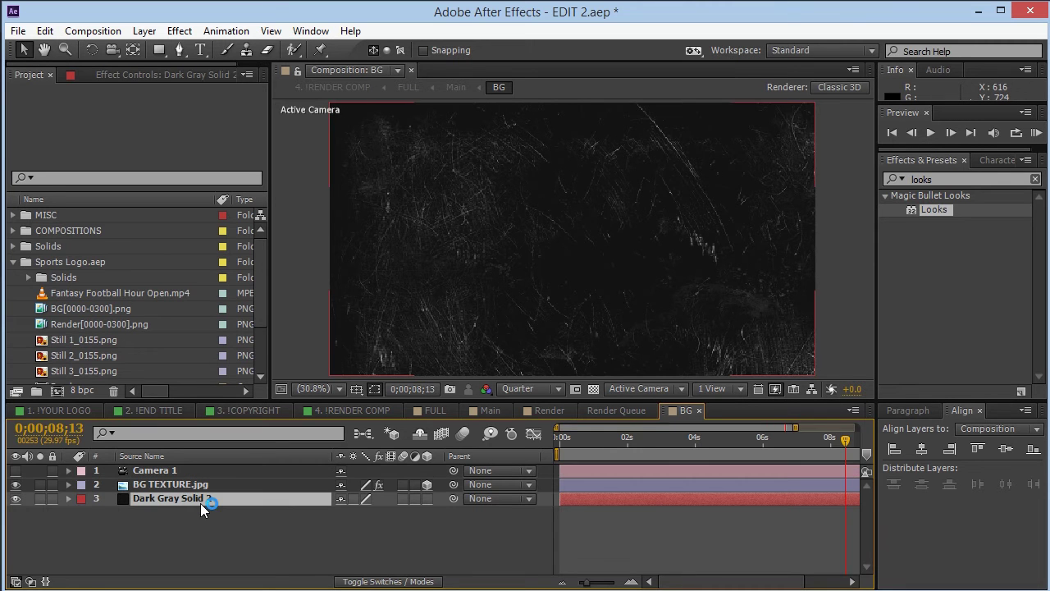
{"action": "left_click", "coordinate": [39, 497]}
{"action": "left_click", "coordinate": [39, 498]}
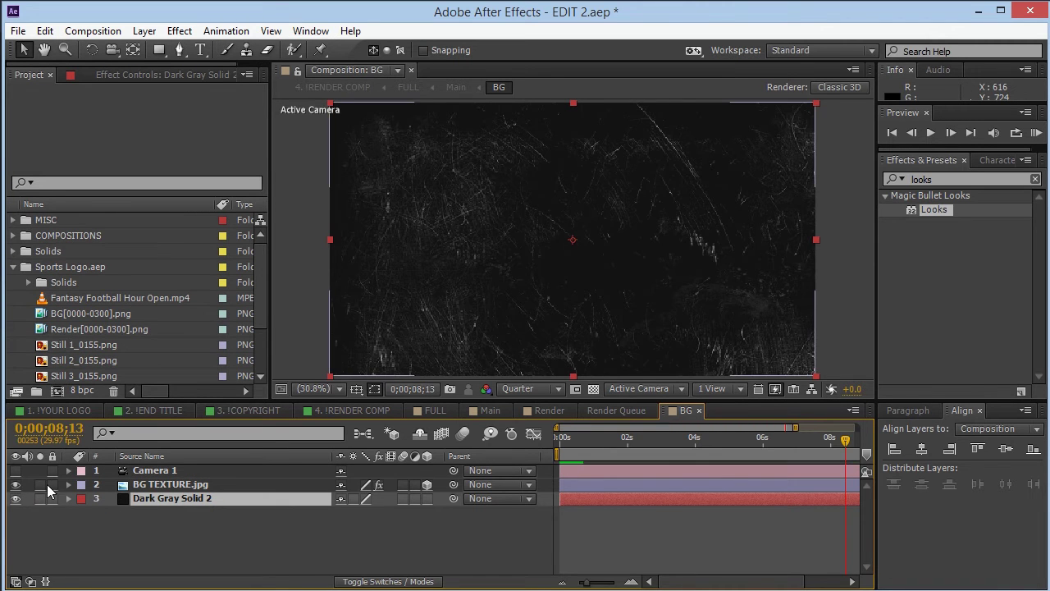
{"action": "left_click", "coordinate": [14, 499]}
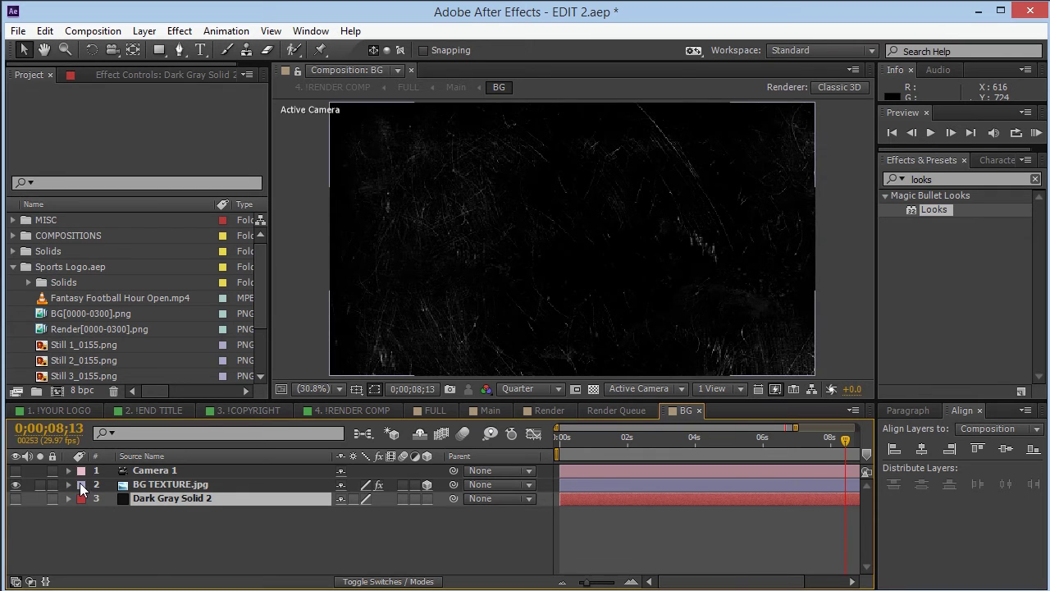
{"action": "left_click", "coordinate": [153, 487]}
{"action": "left_click", "coordinate": [396, 581]}
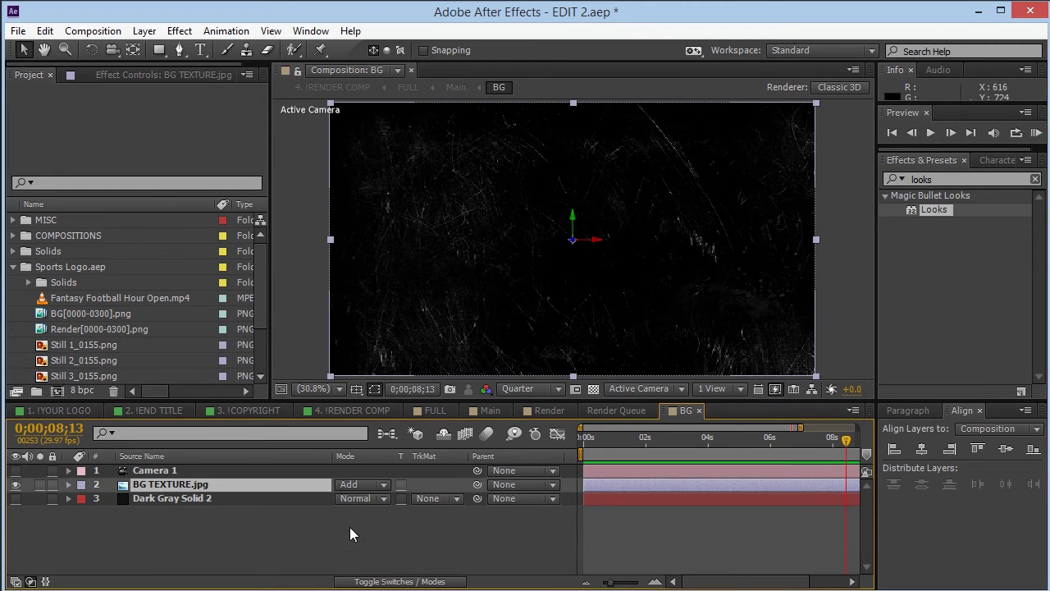
{"action": "left_click", "coordinate": [15, 498]}
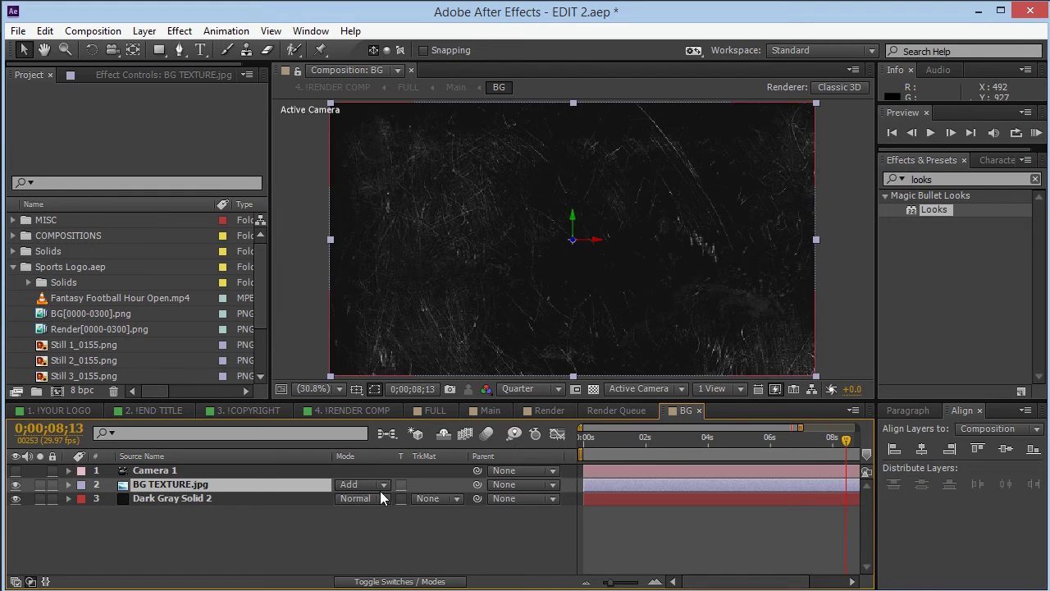
Solo Dark Gray Solid 2 to view it alone, and switch its solo off again.
{"action": "left_click", "coordinate": [197, 501]}
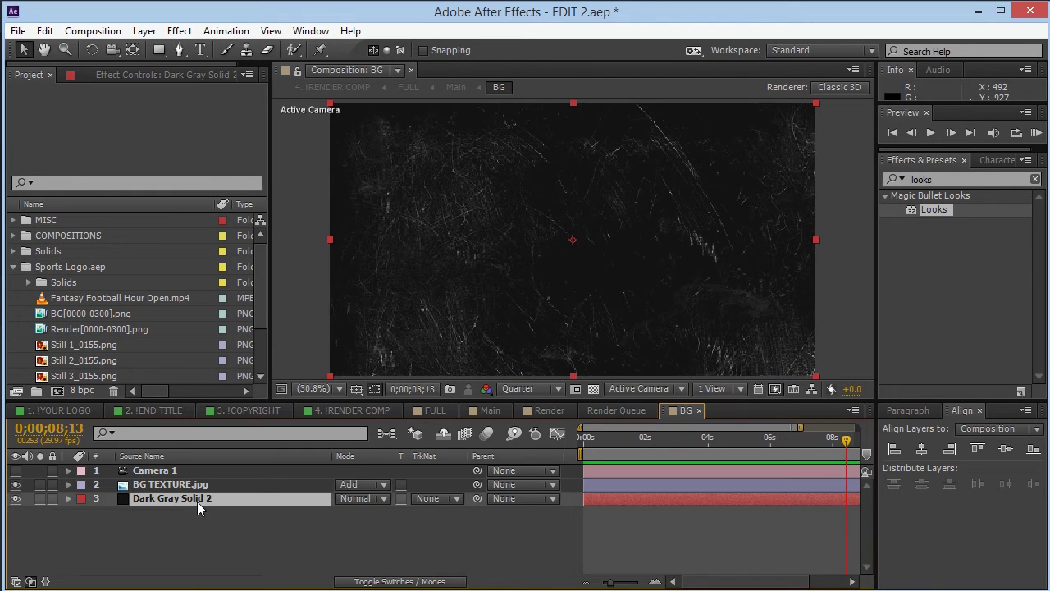
{"action": "left_click", "coordinate": [39, 498]}
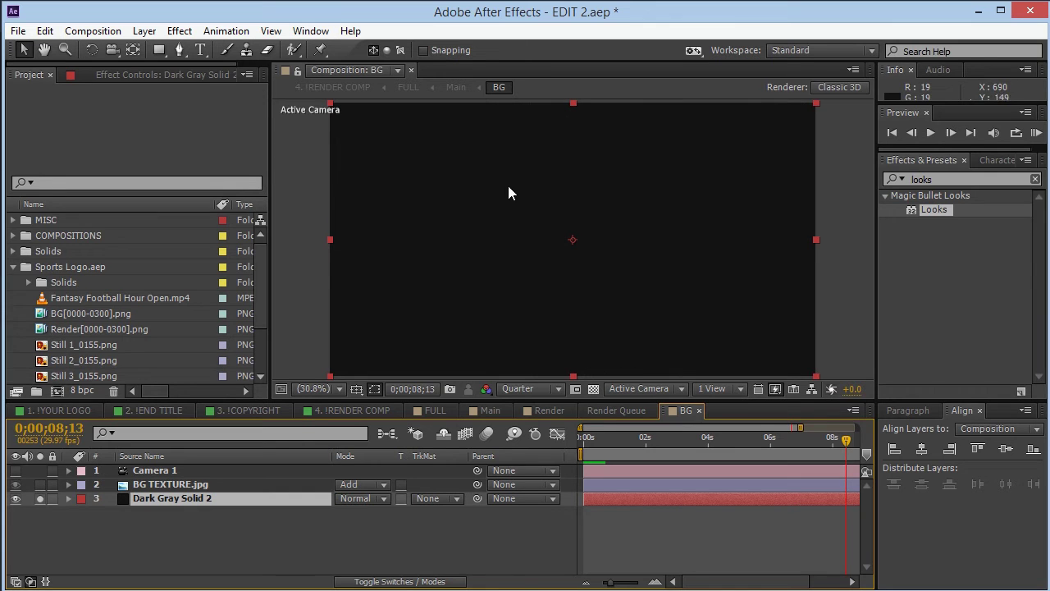
{"action": "left_click", "coordinate": [39, 498]}
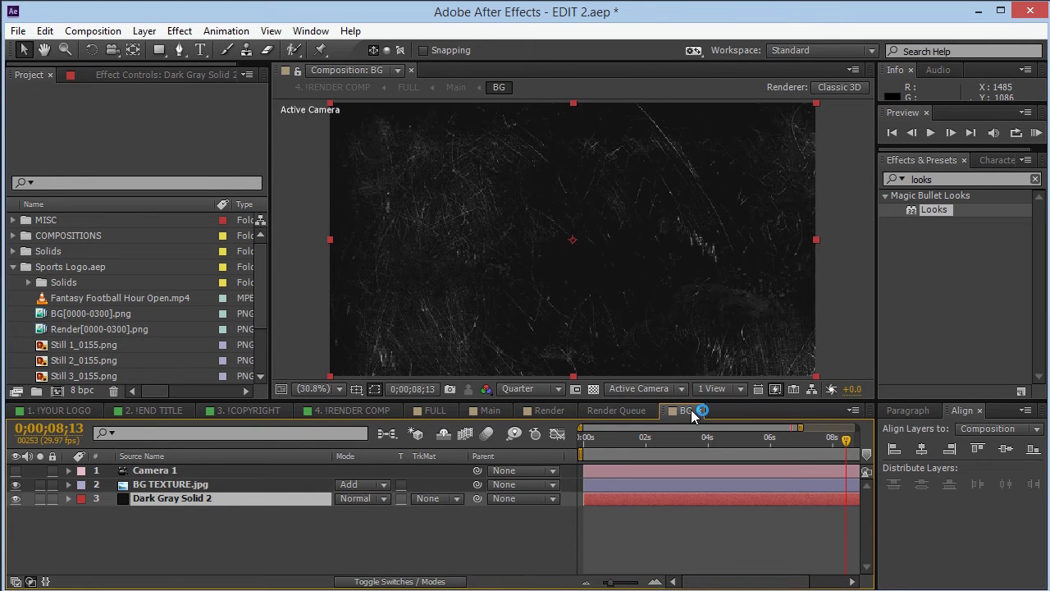
Return to the Main composition and solo the BG SPACE layer together with the Smoke Comp layer directly above it.
{"action": "left_click", "coordinate": [488, 410]}
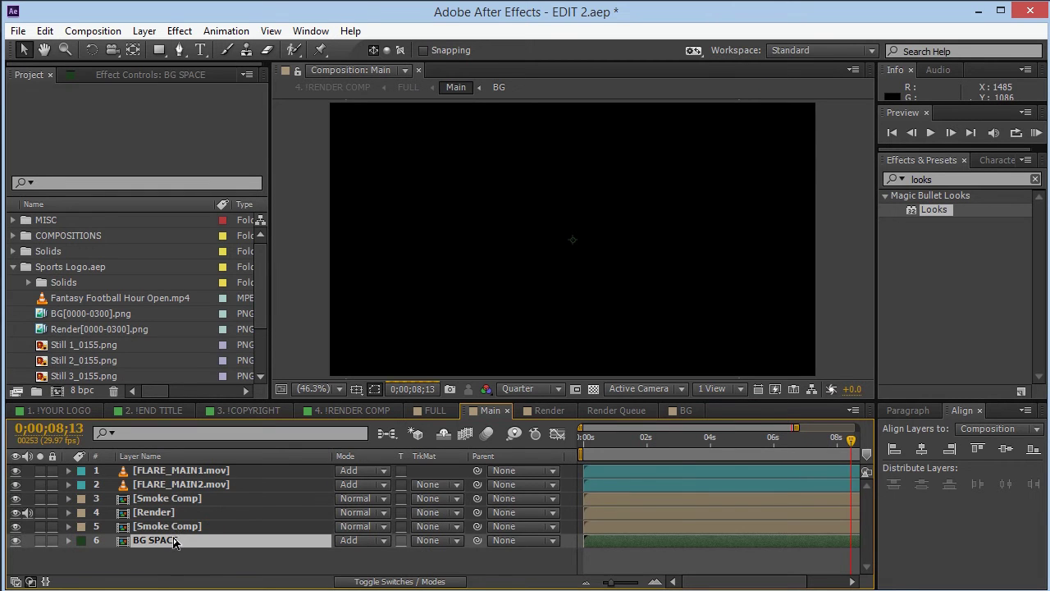
{"action": "double_click", "coordinate": [174, 540]}
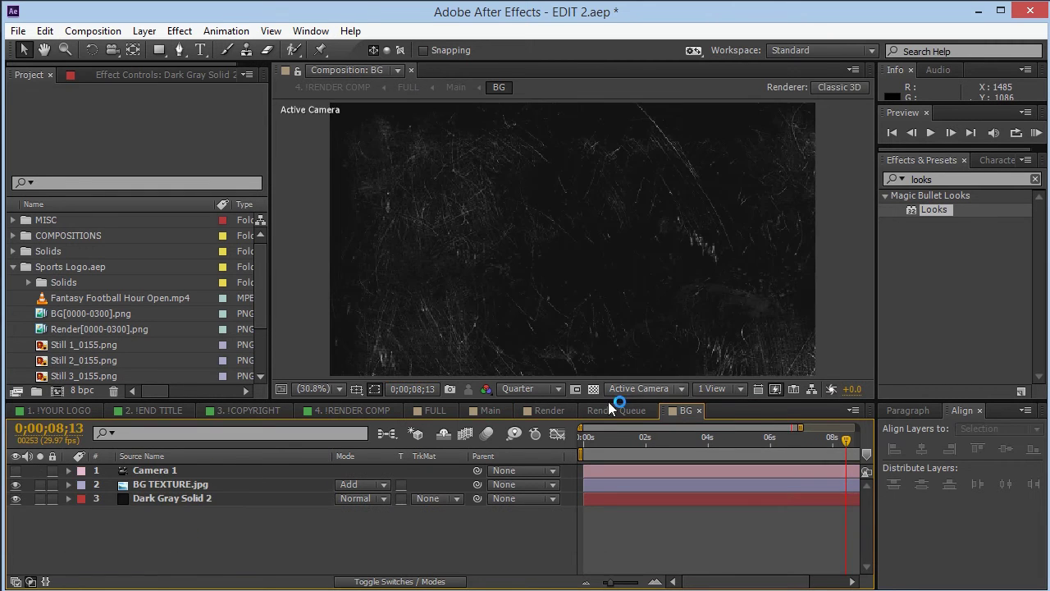
{"action": "left_click", "coordinate": [485, 410]}
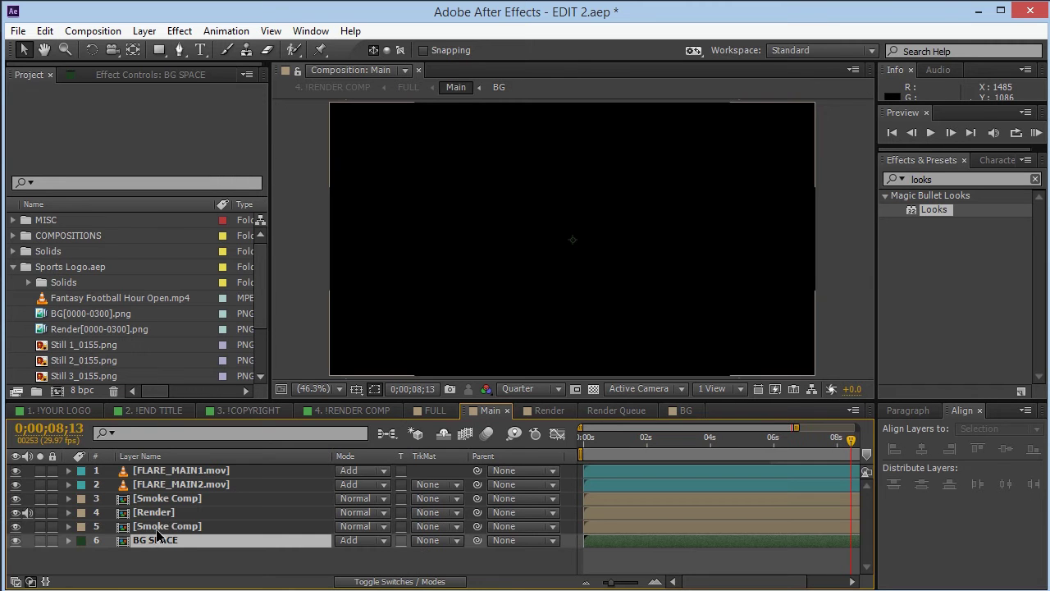
{"action": "left_click", "coordinate": [158, 526]}
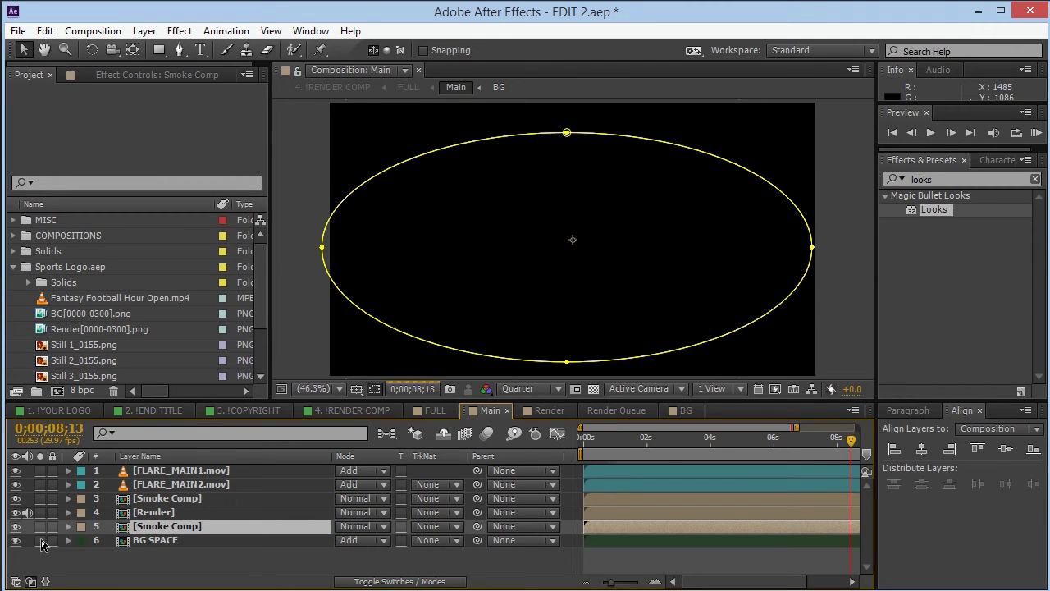
{"action": "left_click", "coordinate": [39, 527]}
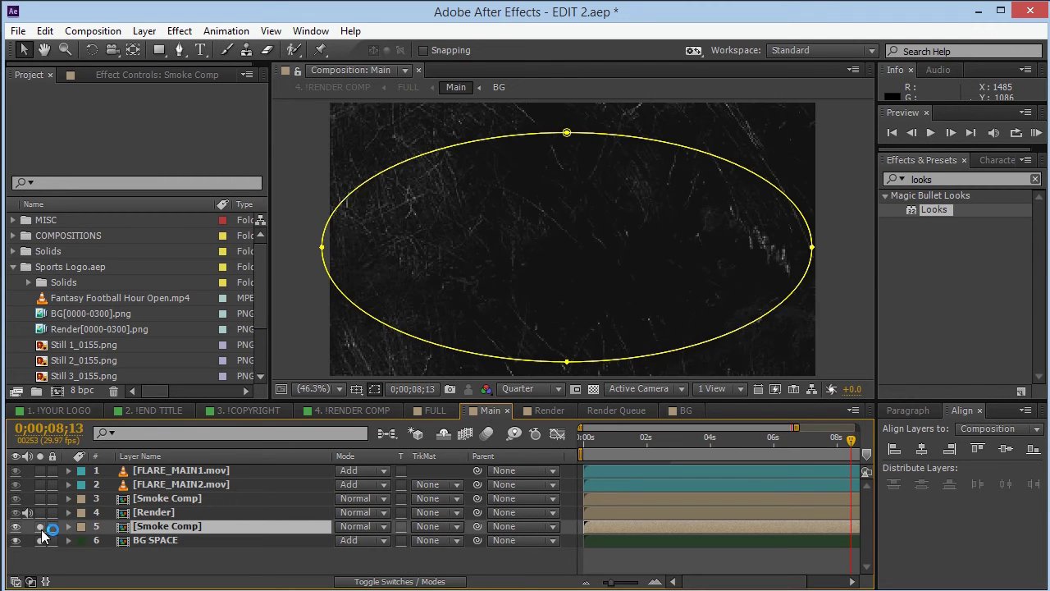
Open the Smoke Comp precomp and examine the Smoke layer's Fractal Noise and Fast Blur settings, including the noise type options.
{"action": "double_click", "coordinate": [182, 527]}
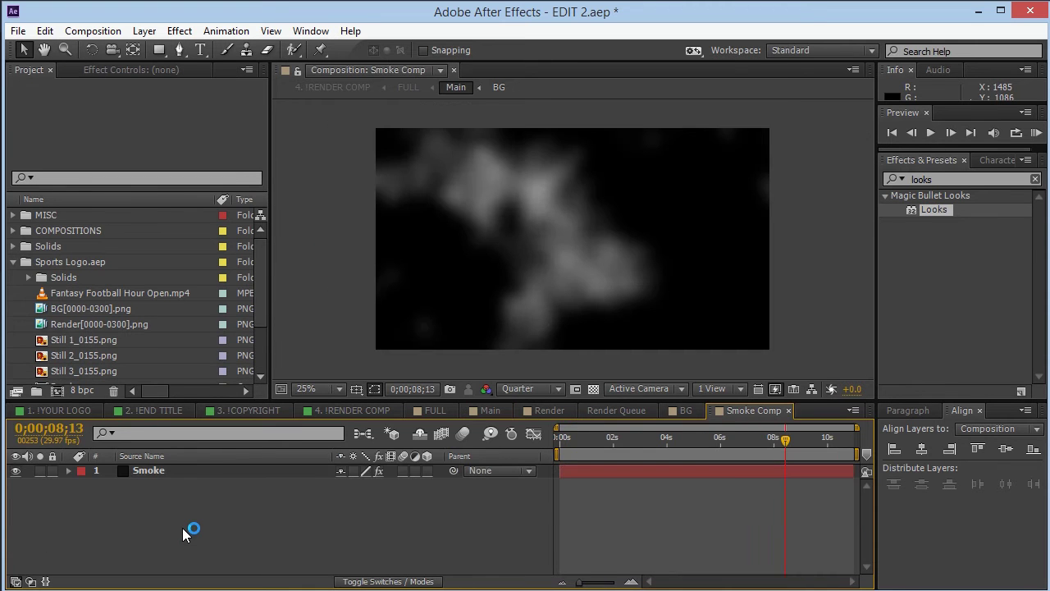
{"action": "left_click", "coordinate": [158, 472]}
{"action": "left_click", "coordinate": [164, 70]}
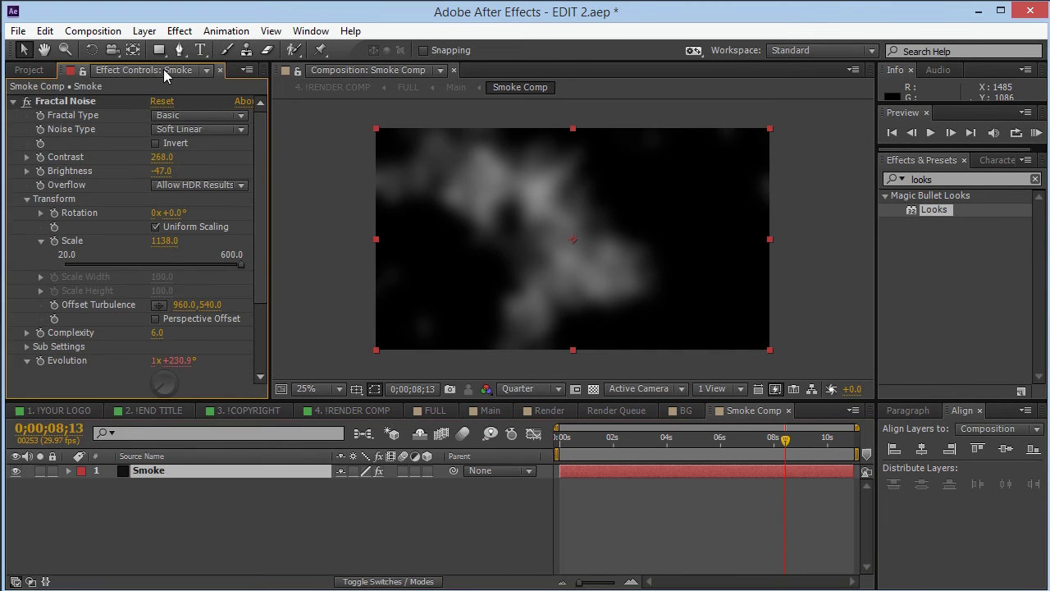
{"action": "left_click", "coordinate": [199, 456]}
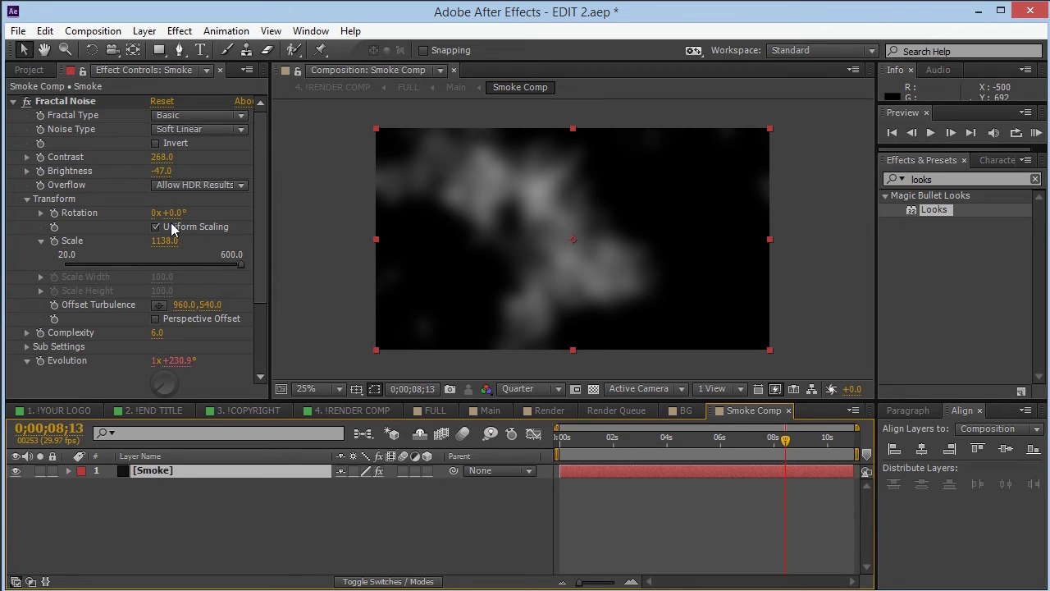
{"action": "left_click", "coordinate": [219, 129]}
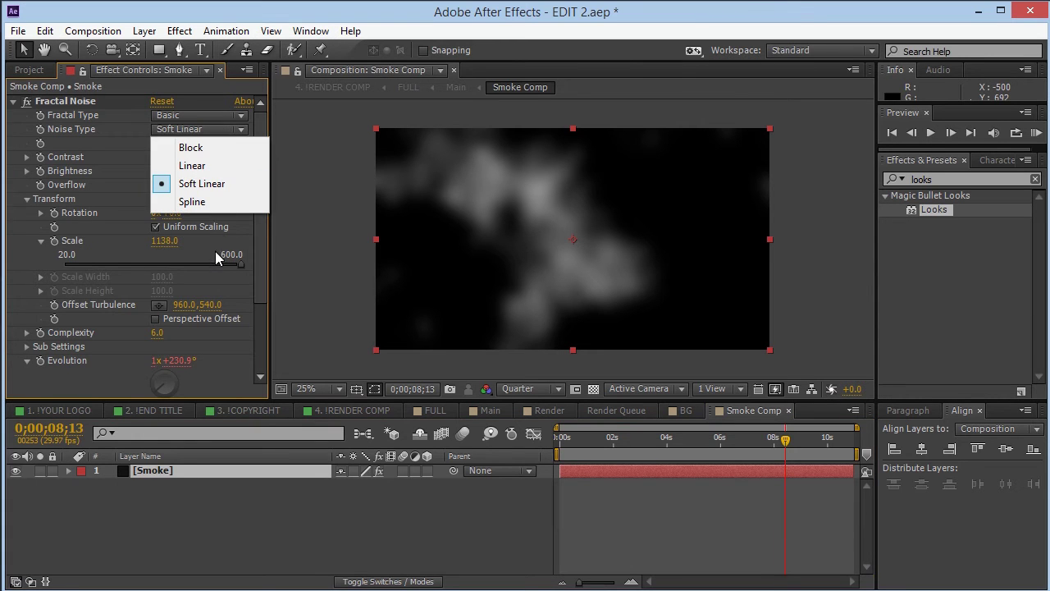
{"action": "left_click", "coordinate": [184, 473]}
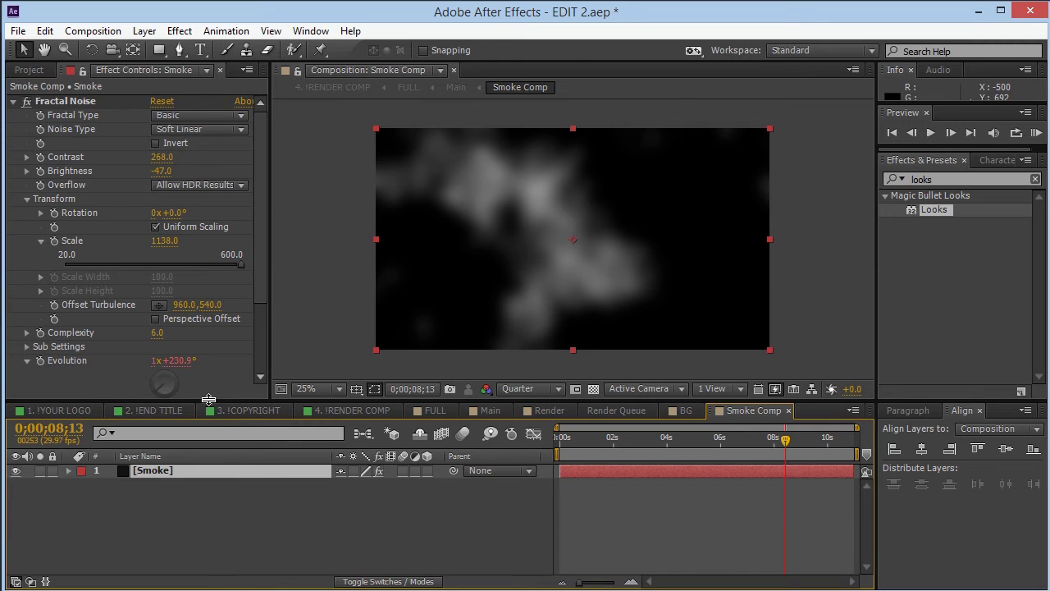
{"action": "left_click_drag", "start_coordinate": [256, 248], "coordinate": [265, 307]}
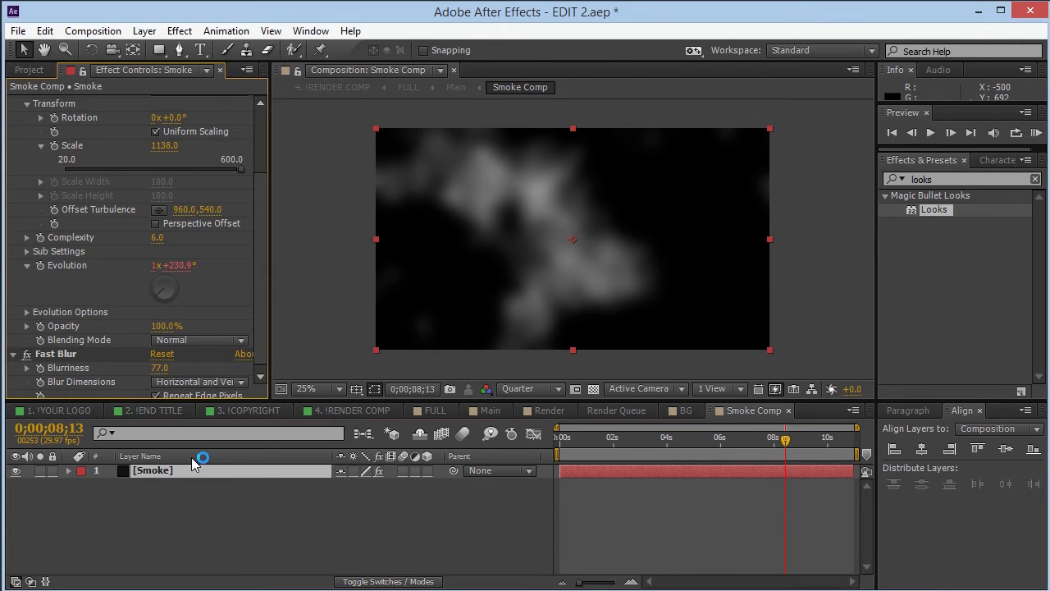
Reveal the expression on the Smoke layer's Evolution property and move the playhead to the start of the timeline.
{"action": "key", "text": "e"}
{"action": "key", "text": "e"}
{"action": "left_click", "coordinate": [581, 438]}
{"action": "left_click", "coordinate": [561, 443]}
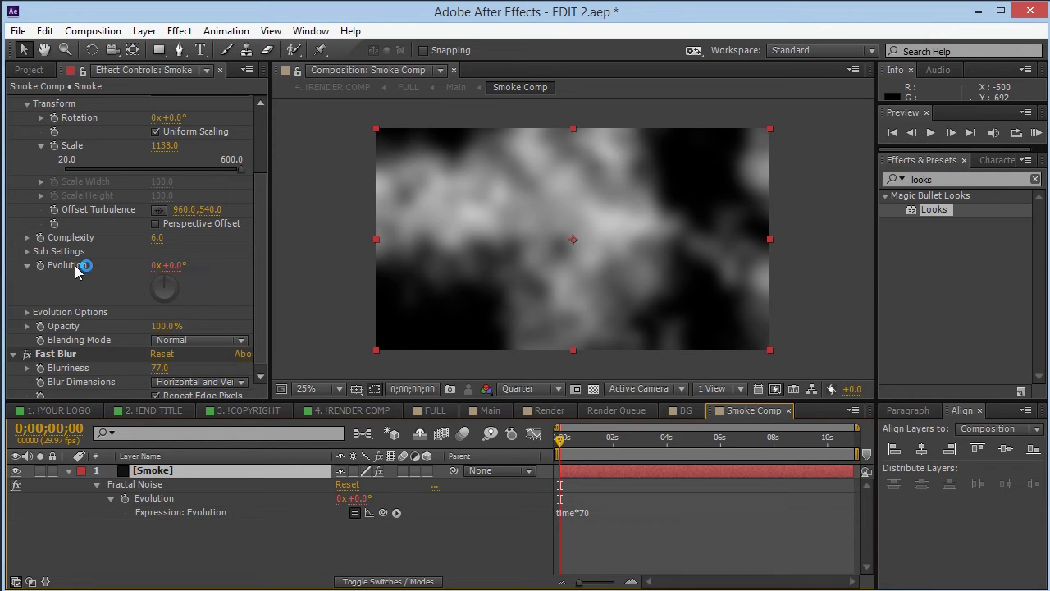
Remove the expression from the Smoke layer's Evolution property, re-enter it as time*70, and scrub to about 5;15 to preview the motion.
{"action": "left_click", "coordinate": [356, 513]}
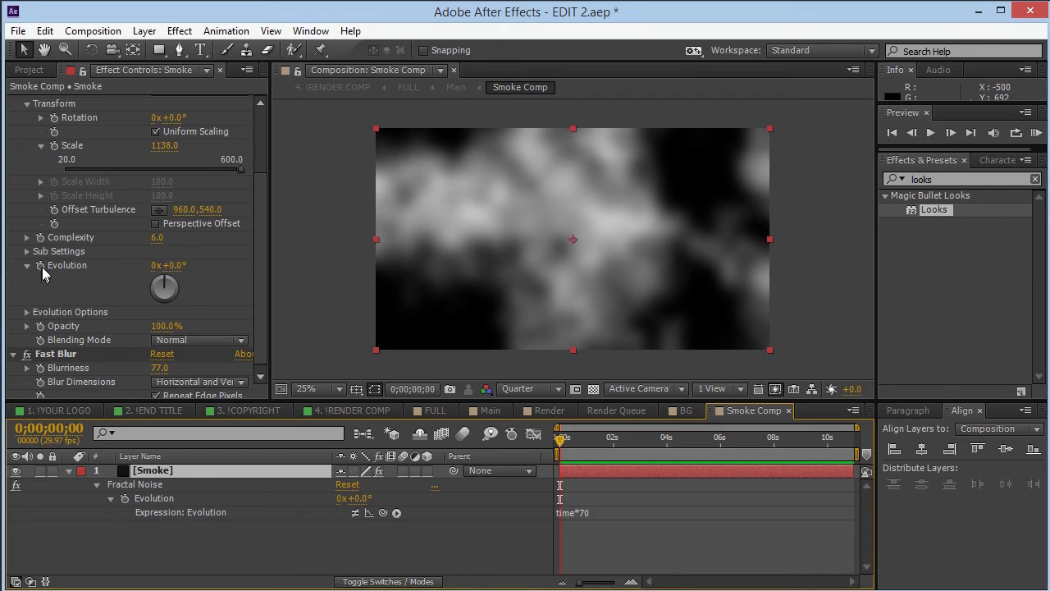
{"action": "left_click", "coordinate": [40, 266], "text": "alt"}
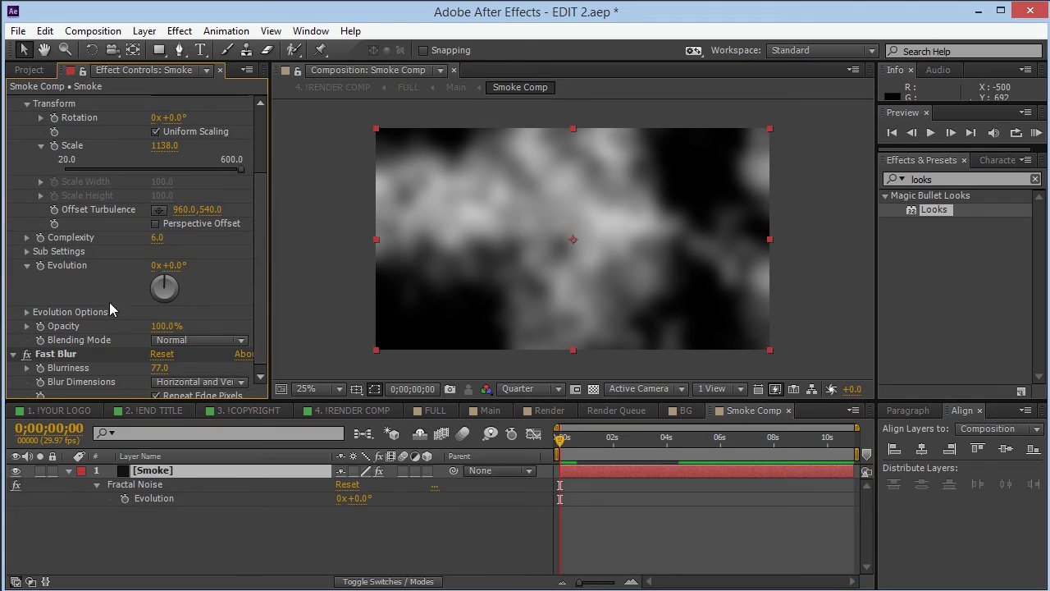
{"action": "left_click", "coordinate": [41, 266], "text": "alt"}
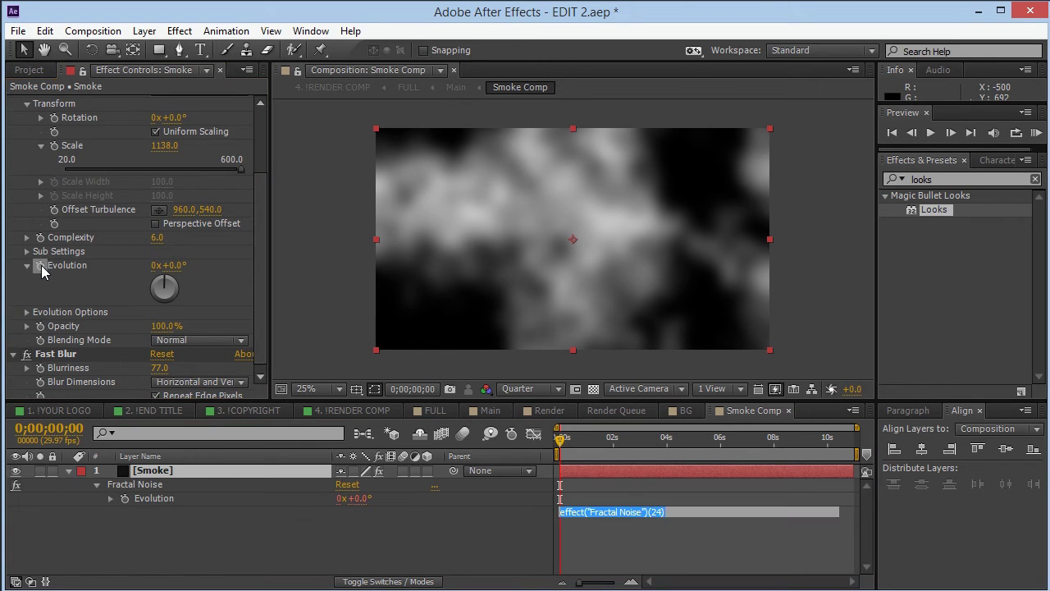
{"action": "type", "text": "tim"}
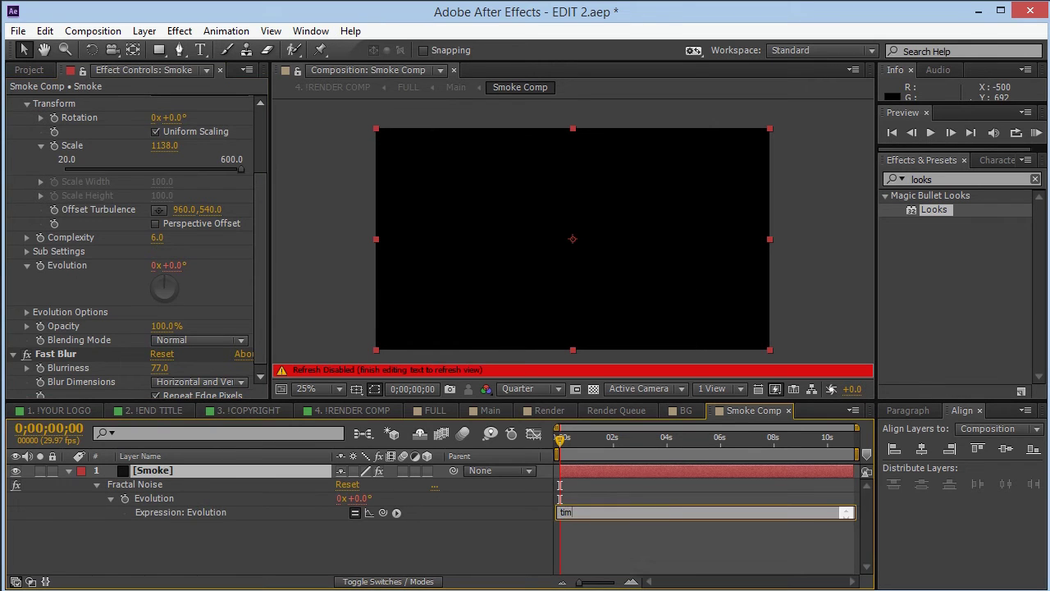
{"action": "type", "text": "e*70"}
{"action": "left_click", "coordinate": [457, 547]}
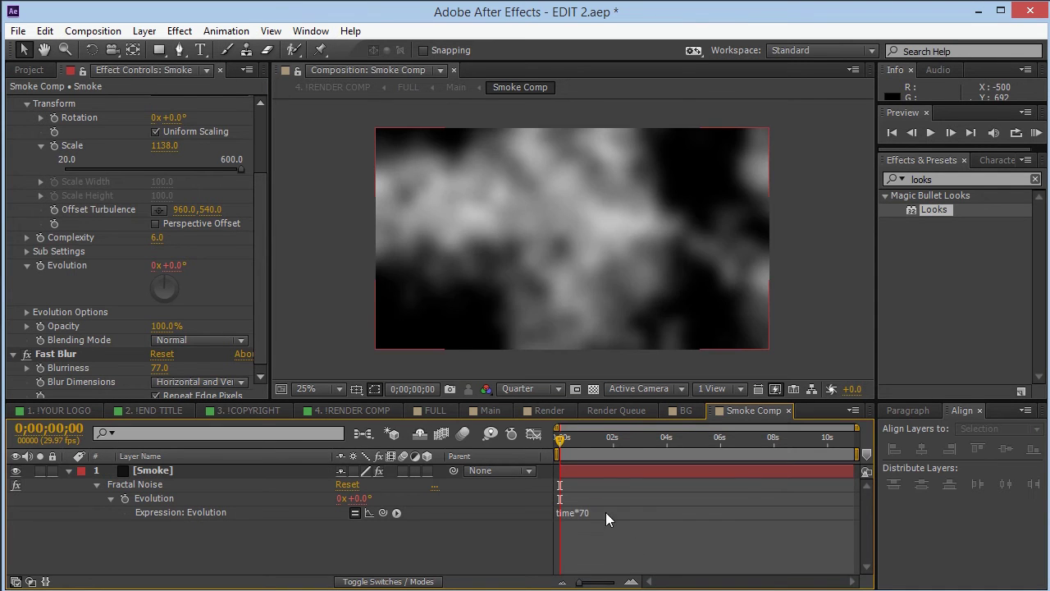
{"action": "left_click_drag", "start_coordinate": [565, 438], "coordinate": [708, 447]}
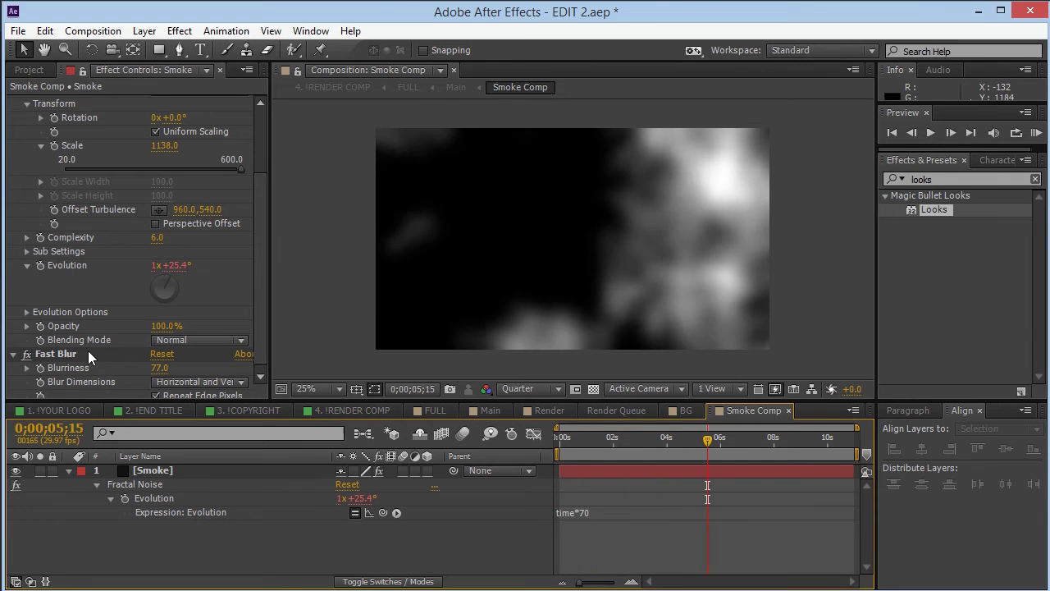
Toggle Fast Blur on the Smoke layer to compare its look, and review the Repeat Edge Pixels option and the Fractal Noise settings.
{"action": "left_click_drag", "start_coordinate": [258, 248], "coordinate": [259, 255]}
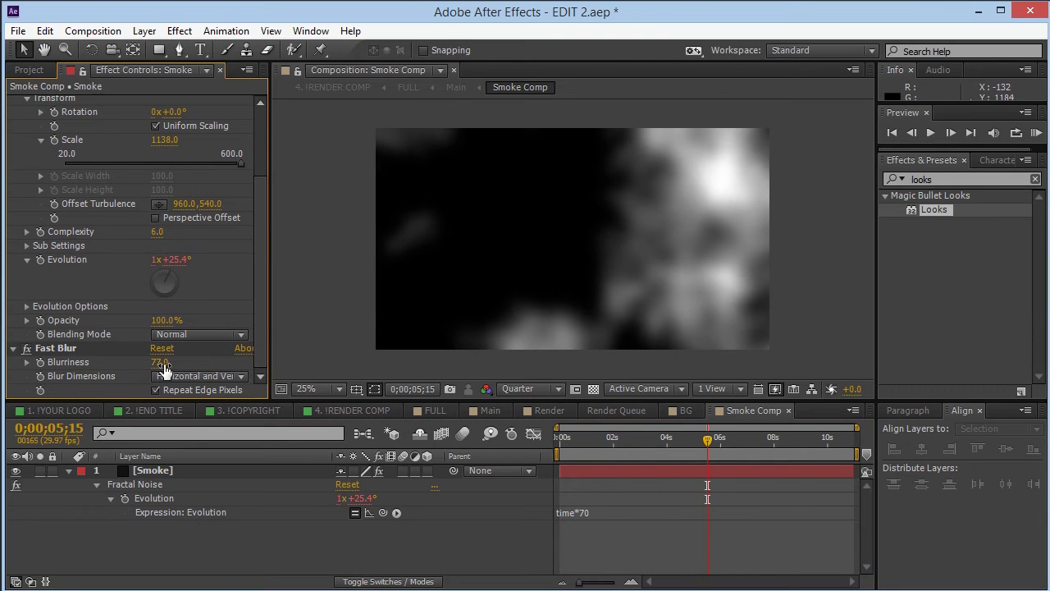
{"action": "left_click", "coordinate": [155, 390]}
{"action": "left_click", "coordinate": [28, 348]}
{"action": "left_click", "coordinate": [28, 348]}
{"action": "left_click", "coordinate": [28, 348]}
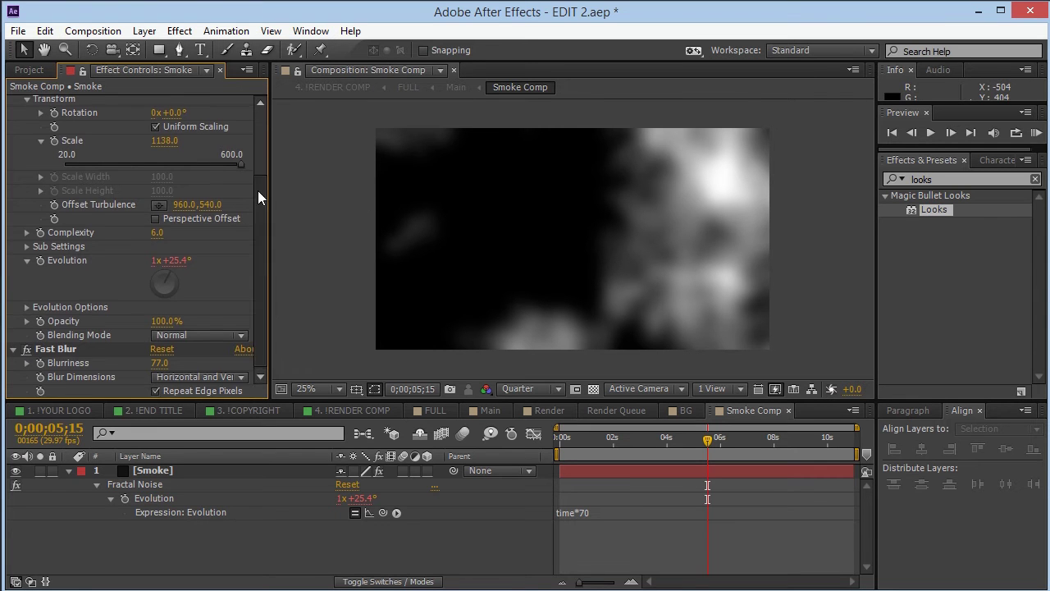
{"action": "left_click_drag", "start_coordinate": [258, 200], "coordinate": [268, 108]}
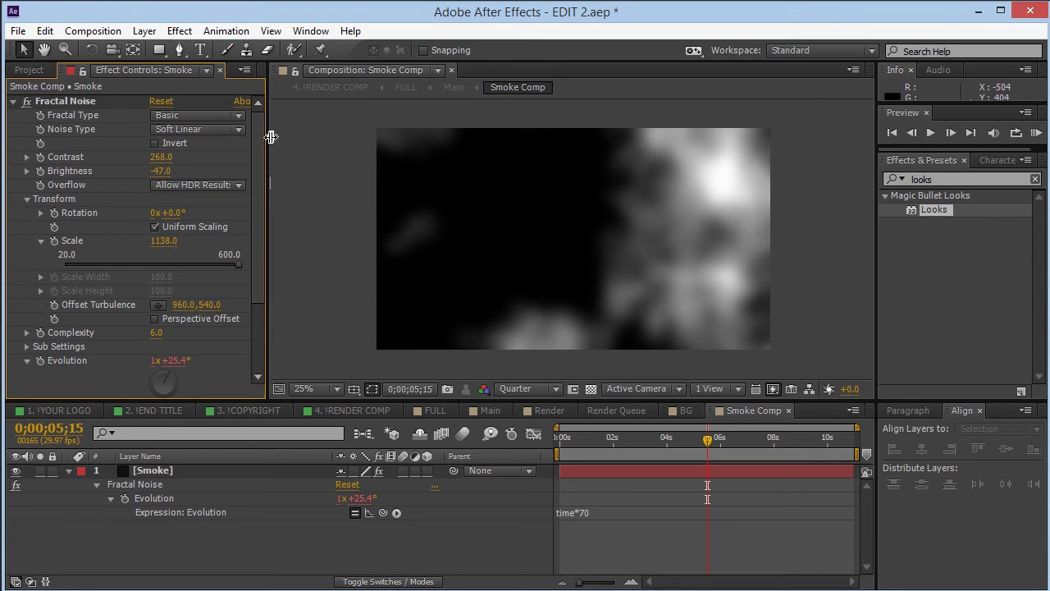
{"action": "scroll", "coordinate": [264, 205], "scroll_direction": "down", "scroll_amount": 3}
{"action": "scroll", "coordinate": [266, 195], "scroll_direction": "up", "scroll_amount": 3}
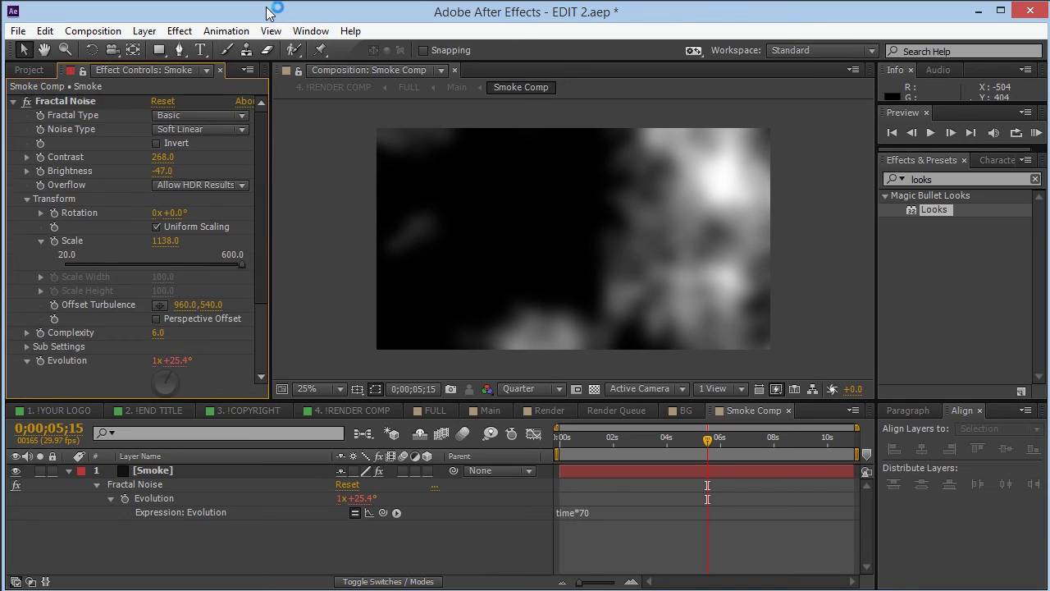
{"action": "scroll", "coordinate": [270, 156], "scroll_direction": "down", "scroll_amount": 3}
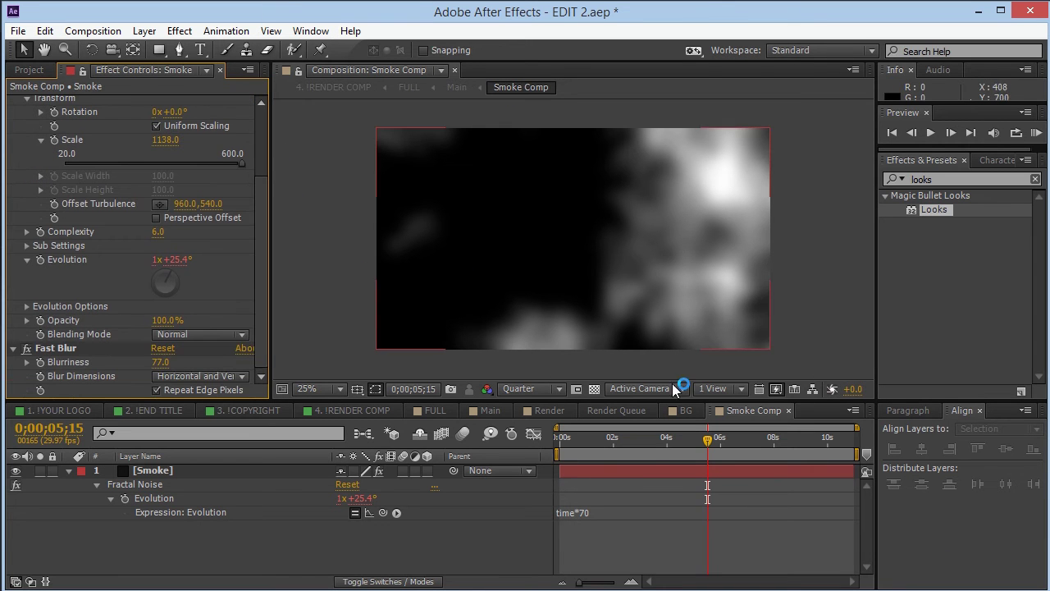
Close the Smoke Comp composition, return to Main, and solo the Render layer along with the already soloed layers.
{"action": "left_click", "coordinate": [789, 411]}
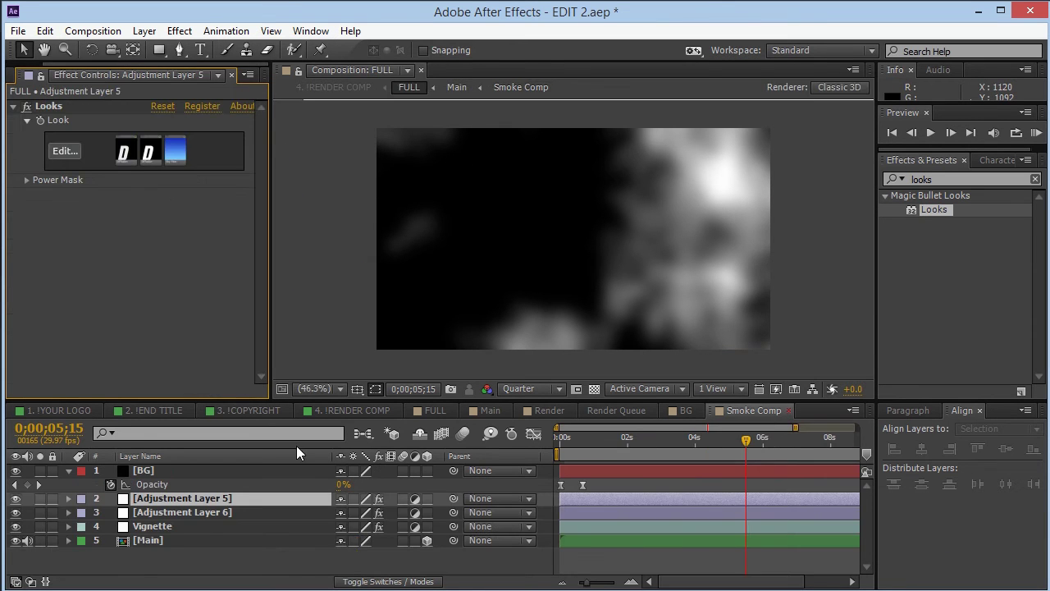
{"action": "left_click", "coordinate": [491, 411]}
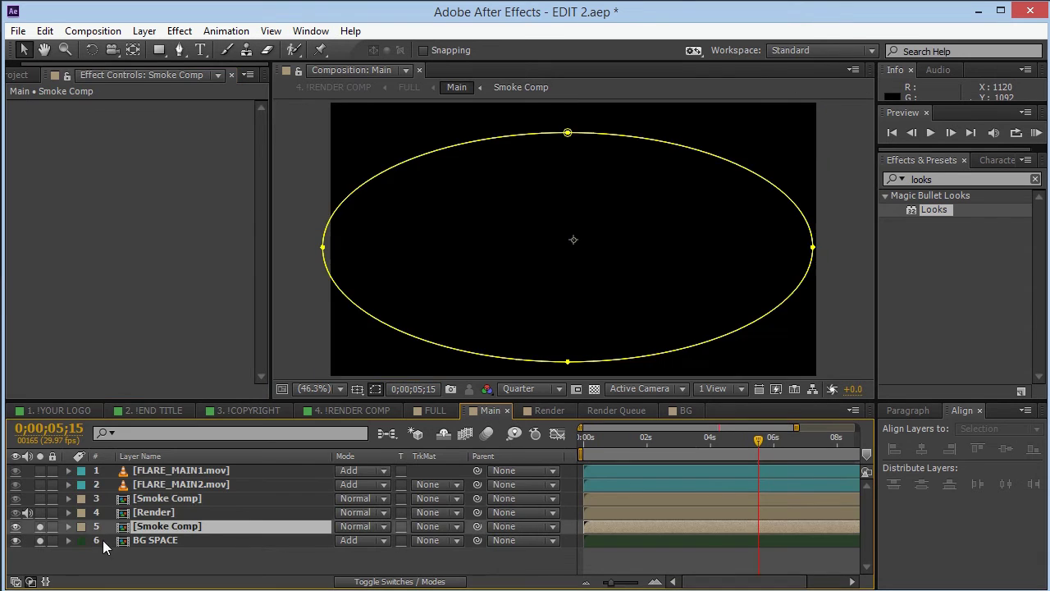
{"action": "left_click", "coordinate": [163, 512]}
{"action": "left_click", "coordinate": [40, 512]}
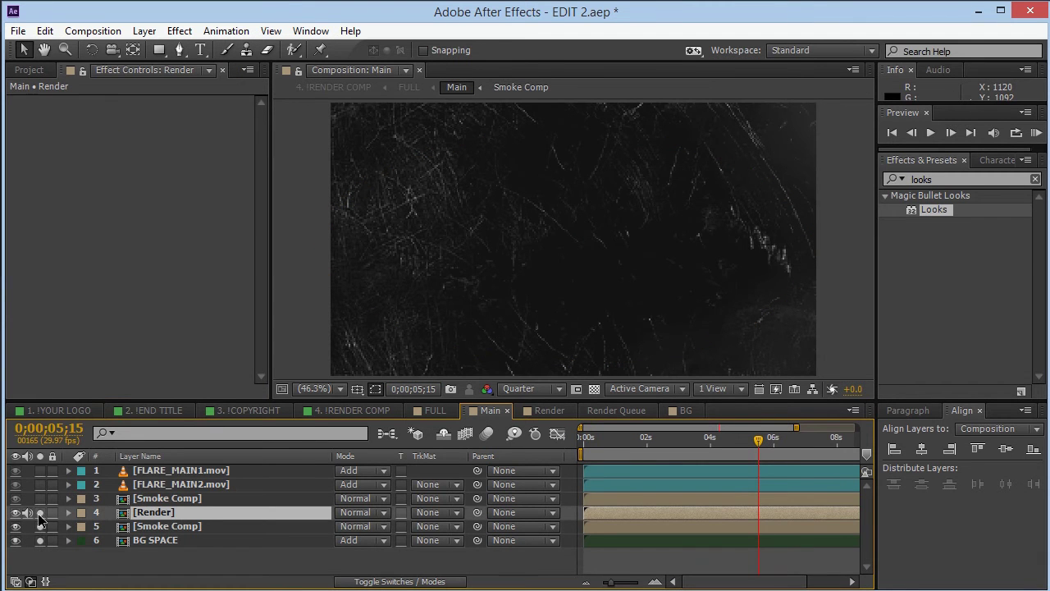
Open the Render precomp and delete the two Fantasy Football Hour Open.mp4 layers.
{"action": "double_click", "coordinate": [182, 511]}
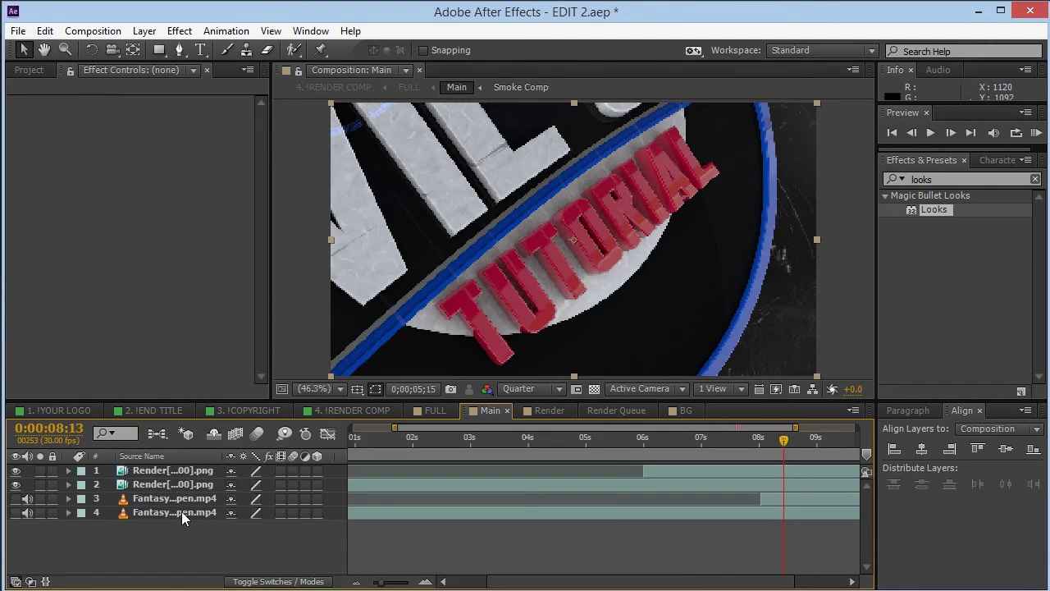
{"action": "left_click_drag", "start_coordinate": [605, 443], "coordinate": [461, 448]}
{"action": "left_click", "coordinate": [166, 501]}
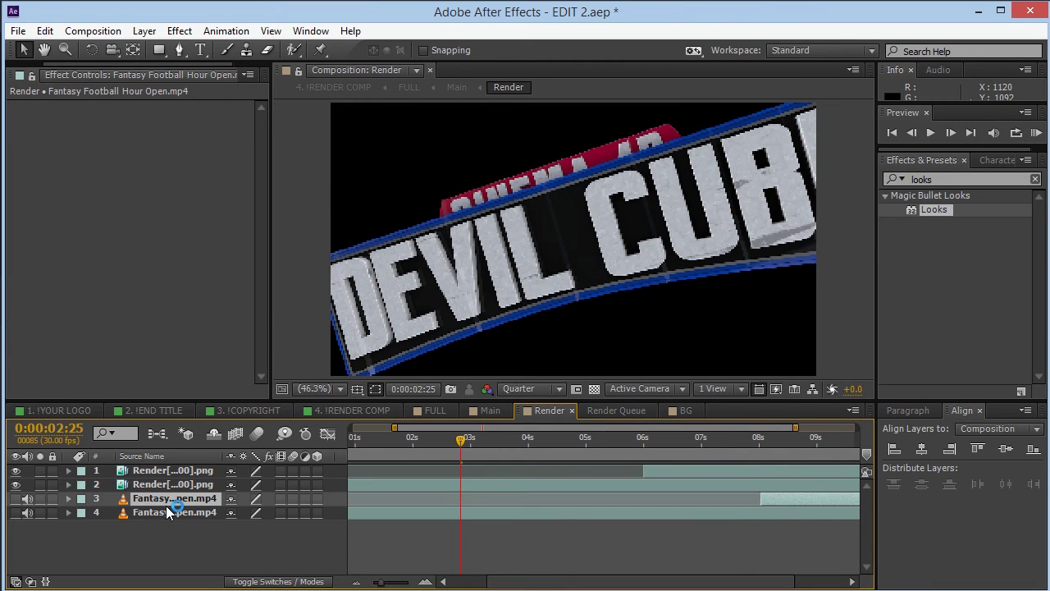
{"action": "key", "text": "Delete"}
{"action": "left_click", "coordinate": [176, 502]}
{"action": "key", "text": "Delete"}
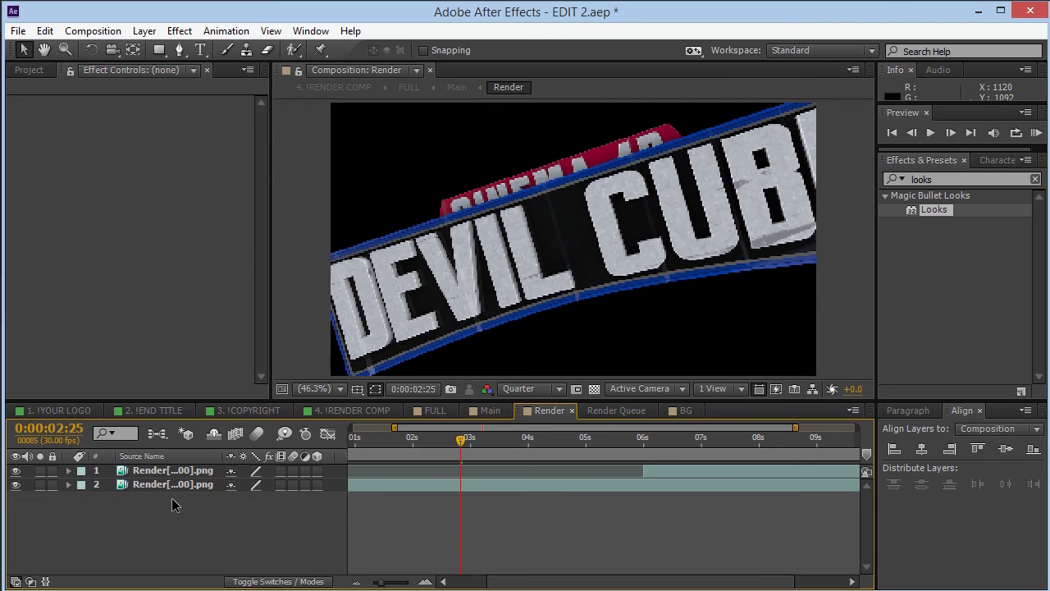
Scrub through the logo render sequence from its start to 0:00:08:12 with the transparency grid turned on.
{"action": "left_click_drag", "start_coordinate": [483, 447], "coordinate": [389, 453]}
{"action": "left_click_drag", "start_coordinate": [389, 581], "coordinate": [373, 582]}
{"action": "left_click", "coordinate": [410, 450]}
{"action": "left_click_drag", "start_coordinate": [410, 443], "coordinate": [434, 451]}
{"action": "left_click", "coordinate": [594, 389]}
{"action": "left_click", "coordinate": [510, 449]}
{"action": "left_click_drag", "start_coordinate": [525, 450], "coordinate": [736, 432]}
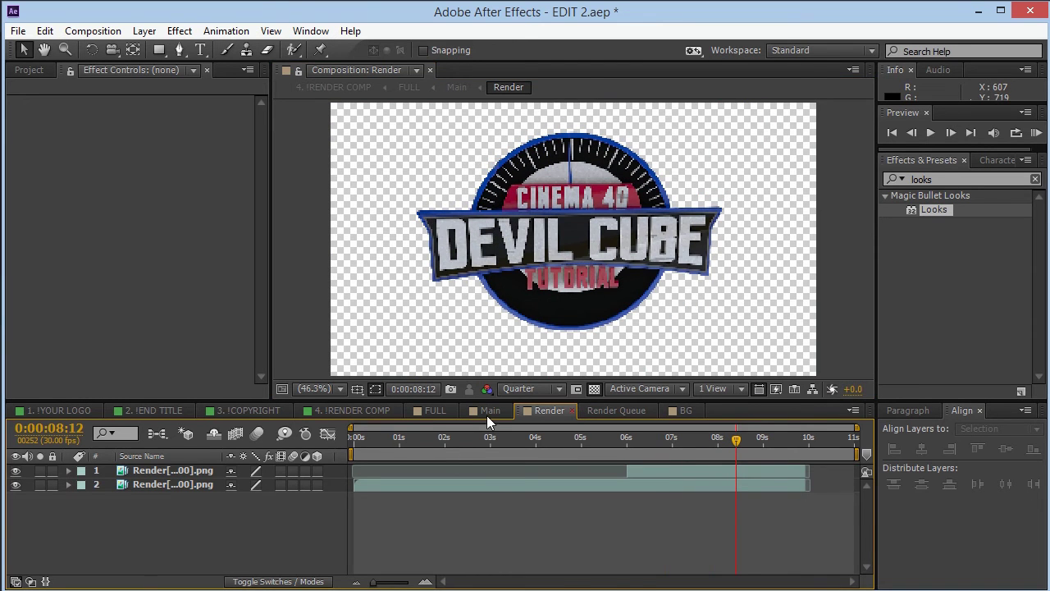
Close the Render composition, return to Main, and solo the Smoke Comp layer directly above the Render layer.
{"action": "key", "text": "ctrl+w"}
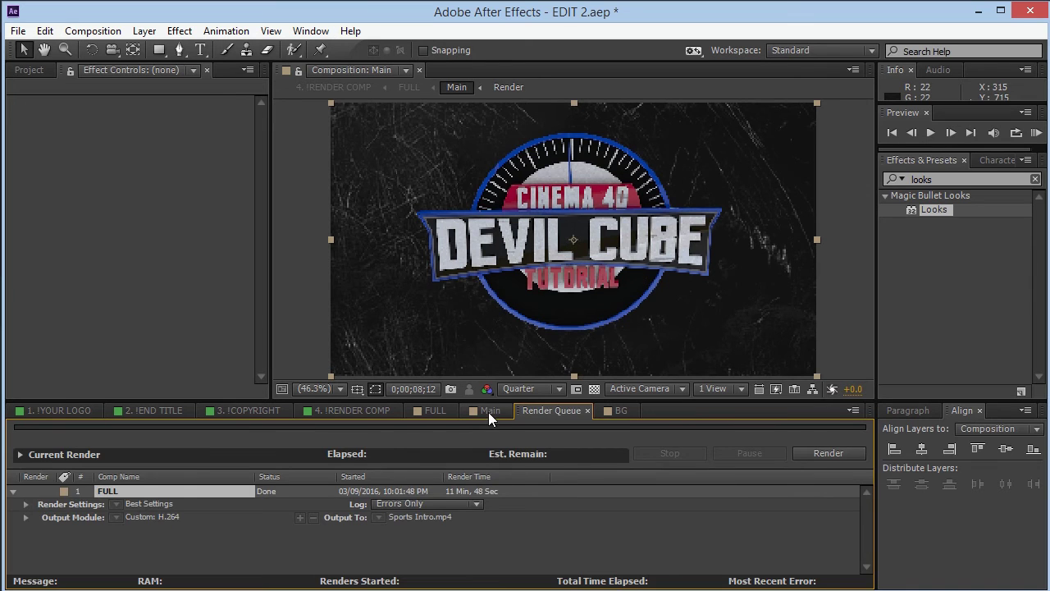
{"action": "left_click", "coordinate": [490, 410]}
{"action": "left_click", "coordinate": [164, 498]}
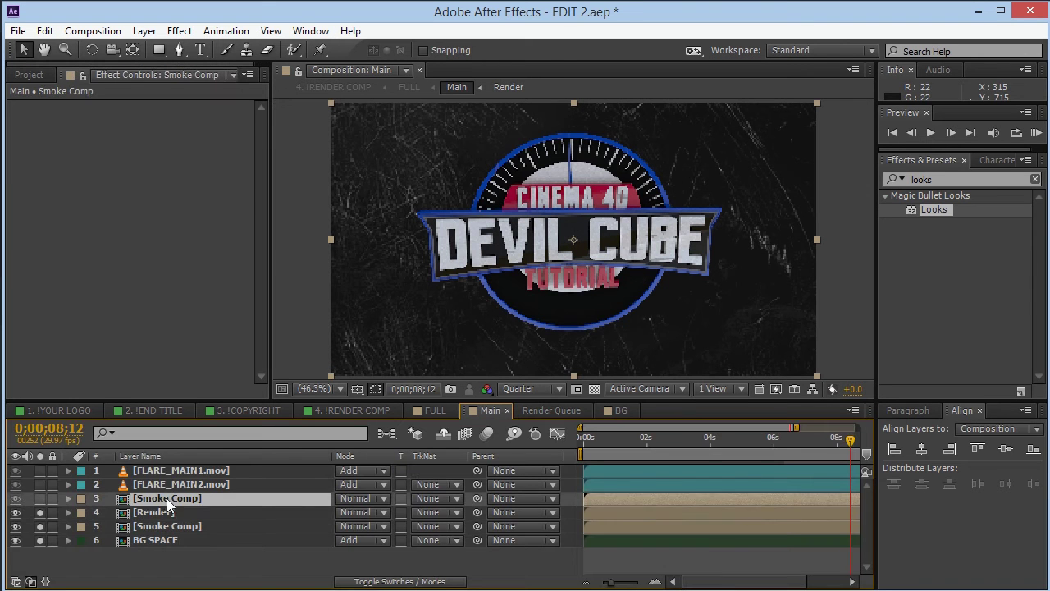
{"action": "left_click", "coordinate": [40, 498]}
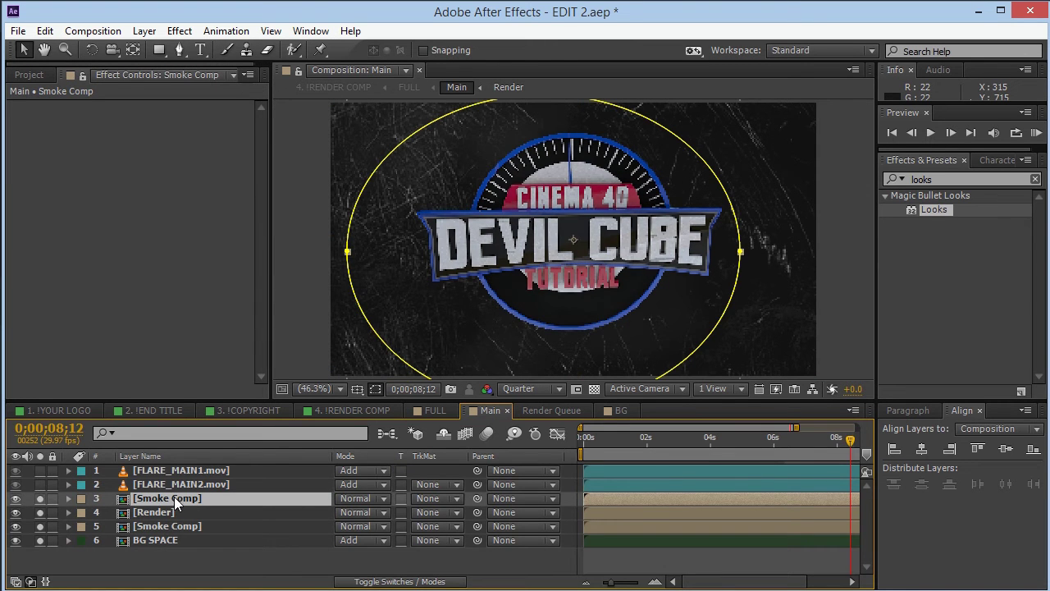
Examine the masks of both Smoke Comp layers and their Add and Subtract modes, and collapse the layers again.
{"action": "key", "text": "m"}
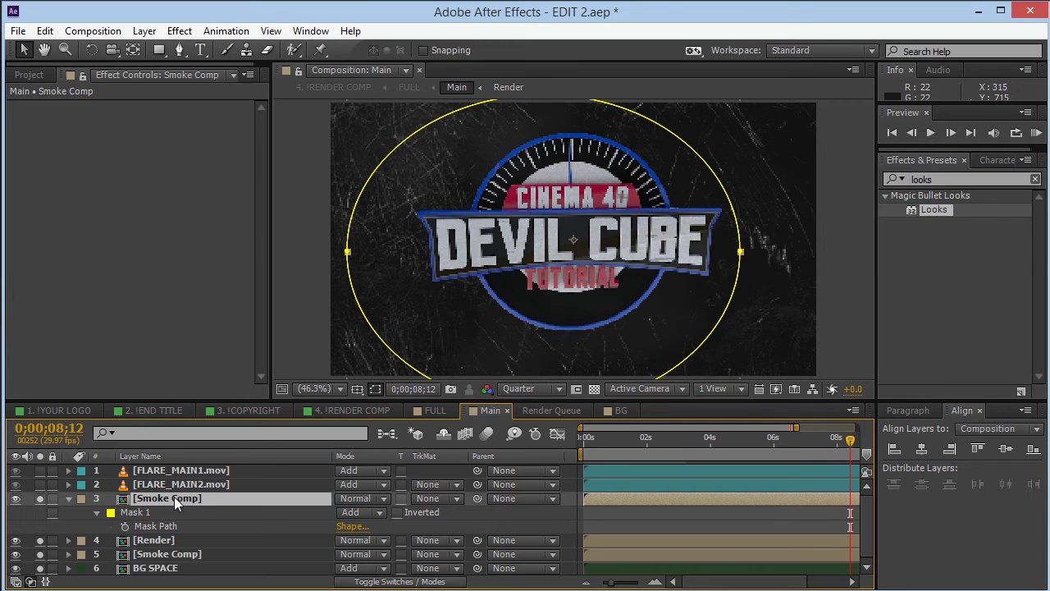
{"action": "left_click", "coordinate": [186, 555]}
{"action": "key", "text": "m"}
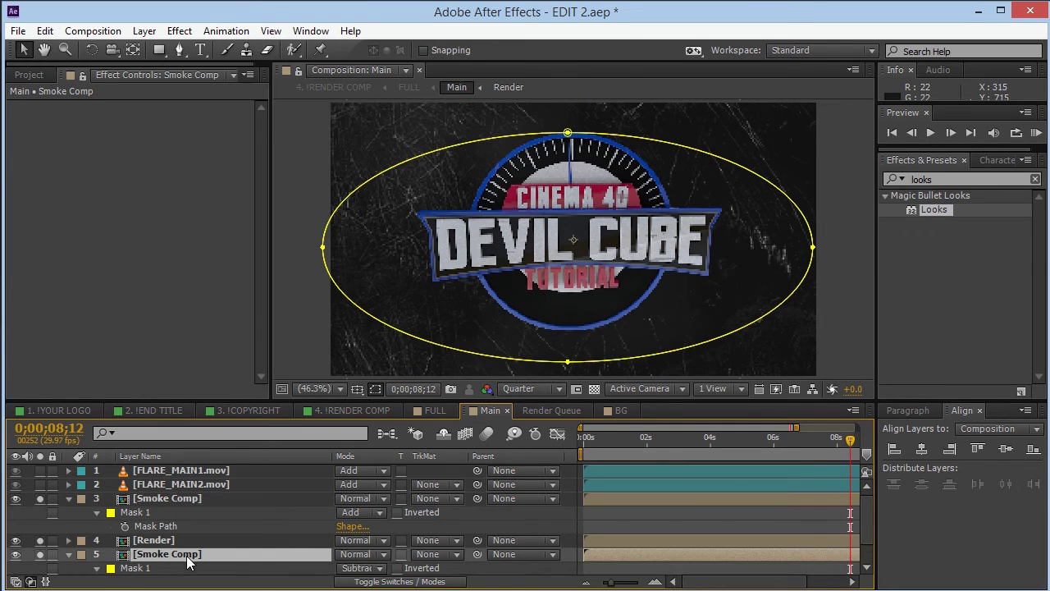
{"action": "scroll", "coordinate": [196, 555], "scroll_direction": "down", "scroll_amount": 1}
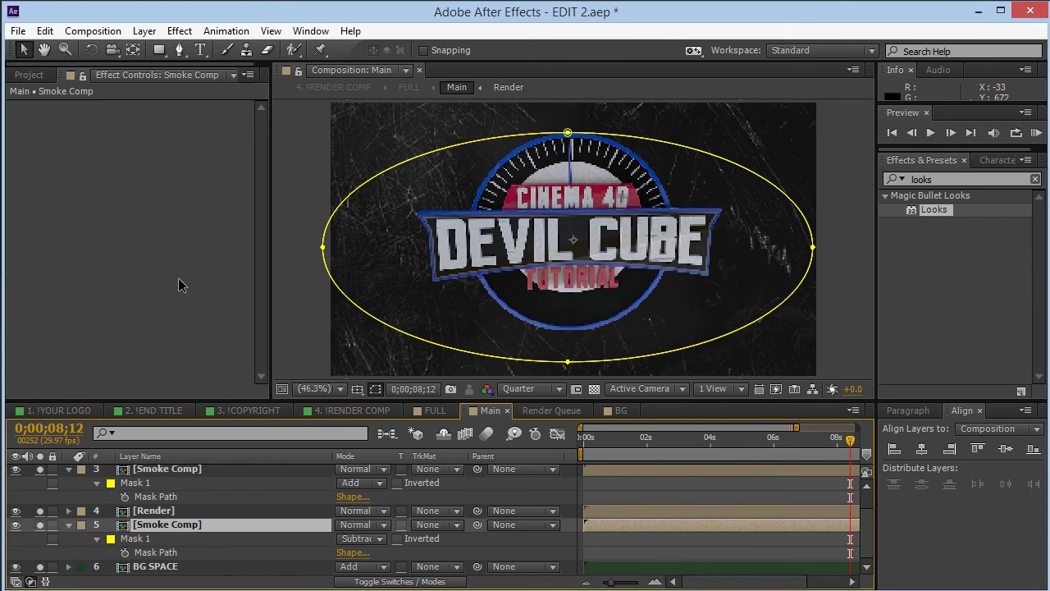
{"action": "left_click", "coordinate": [179, 469]}
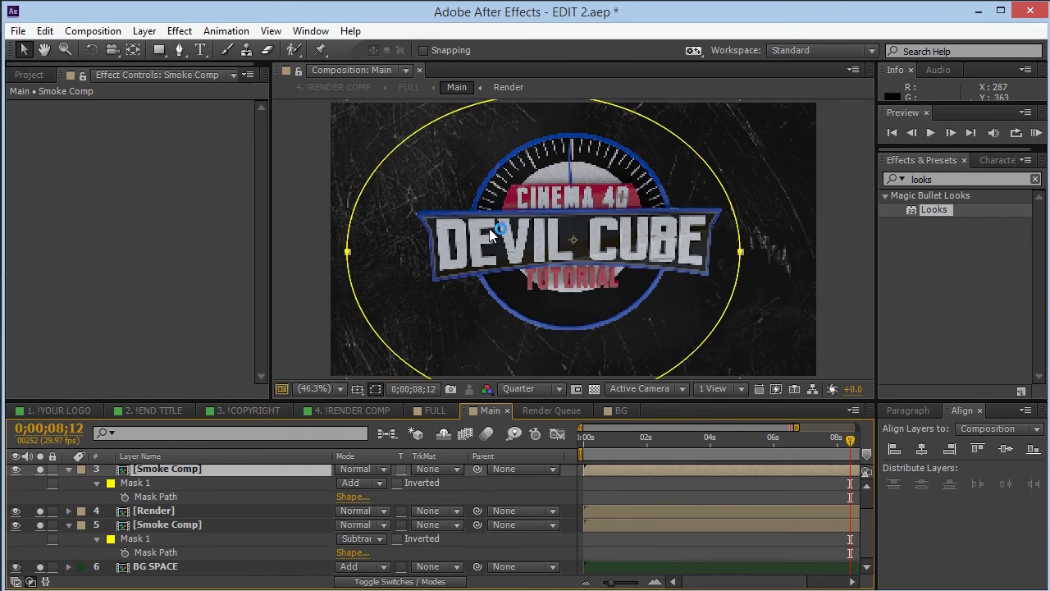
{"action": "key", "text": "F2"}
{"action": "left_click", "coordinate": [68, 525]}
{"action": "scroll", "coordinate": [69, 506], "scroll_direction": "up", "scroll_amount": 2}
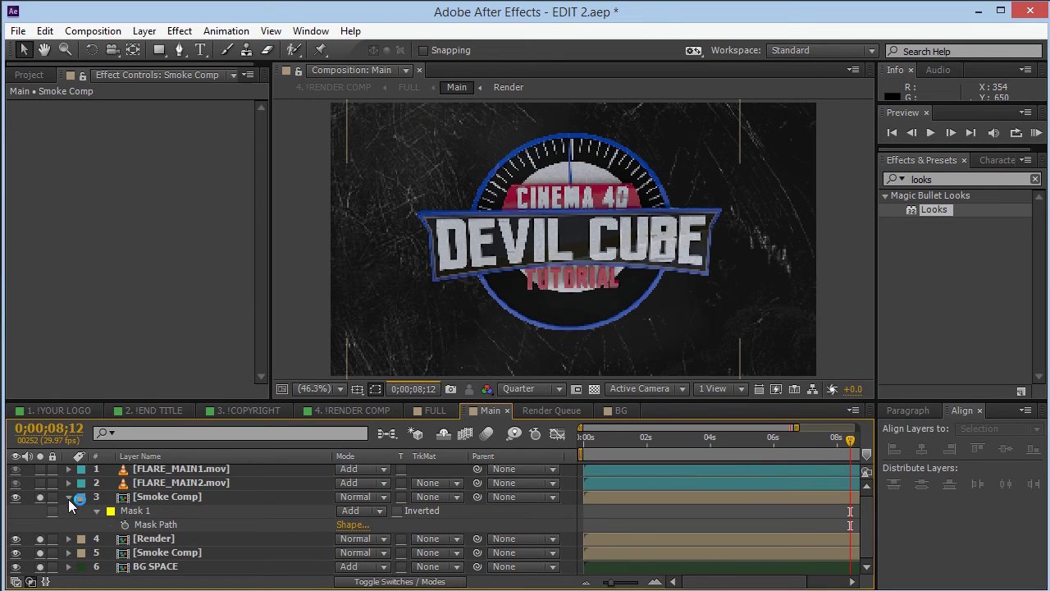
{"action": "left_click", "coordinate": [68, 498]}
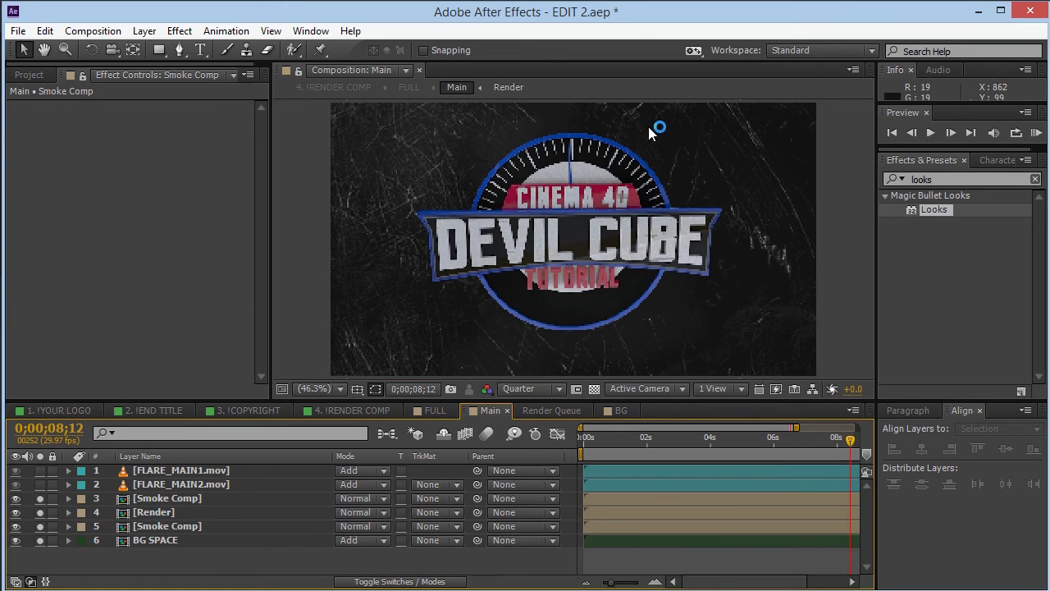
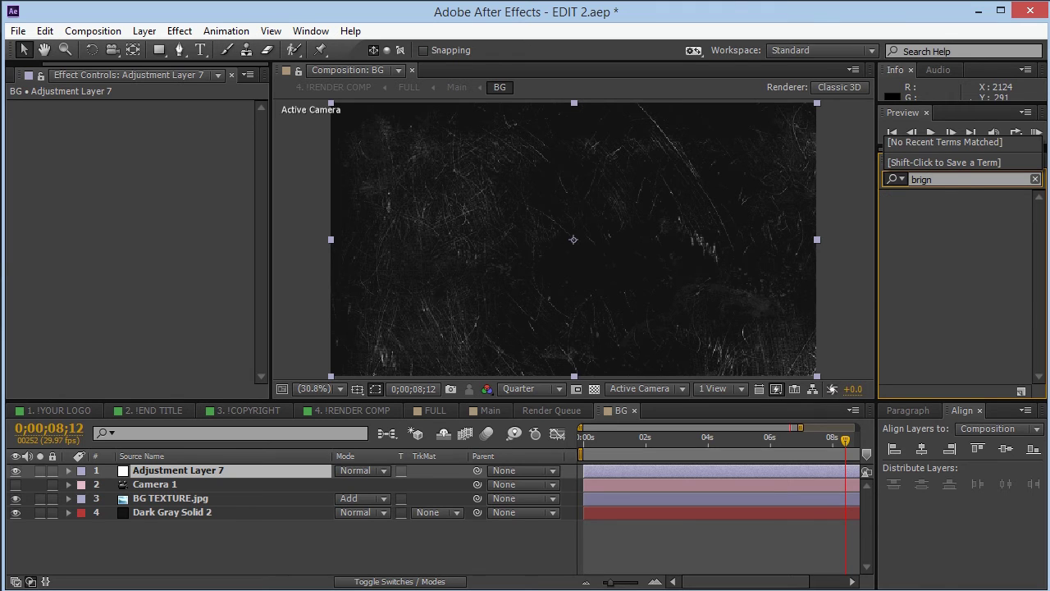
Apply Brightness & Contrast to Adjustment Layer 7 in the BG composition, trying a brightness of -10 before setting it to 20.
{"action": "double_click", "coordinate": [967, 265]}
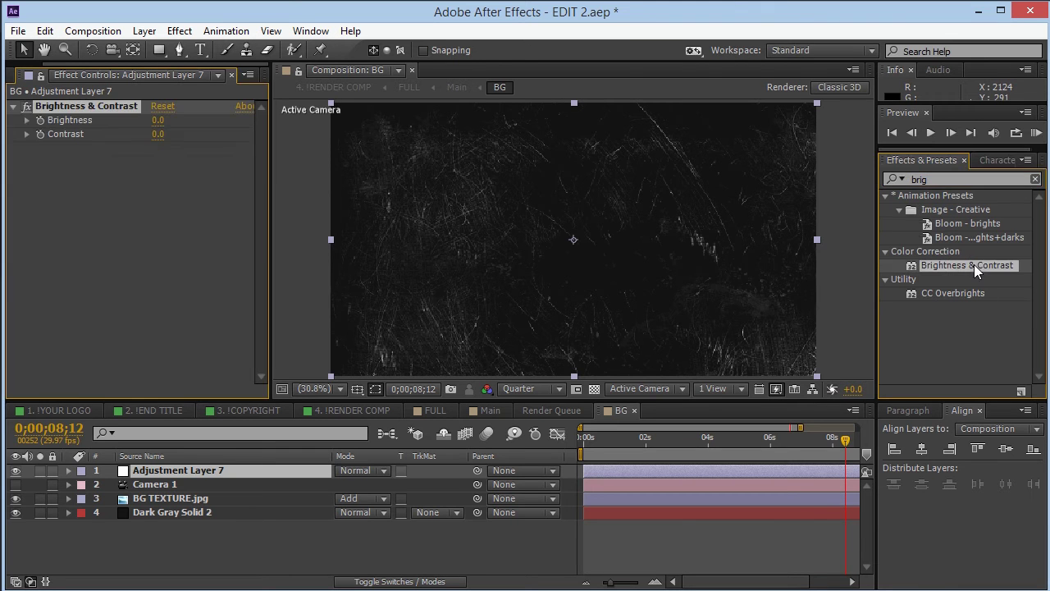
{"action": "left_click", "coordinate": [159, 123]}
{"action": "type", "text": "-10"}
{"action": "key", "text": "Return"}
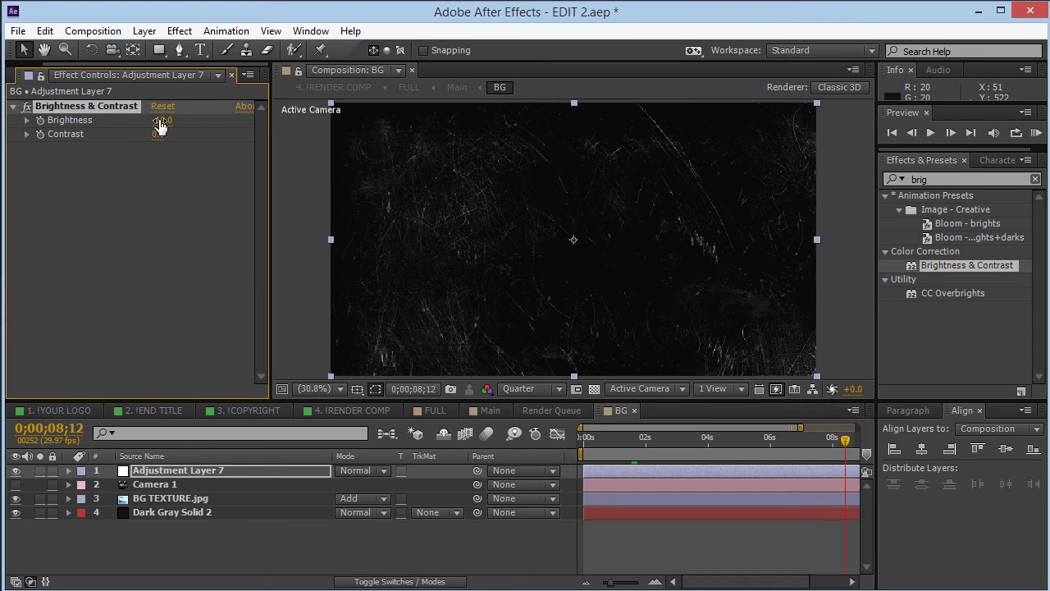
{"action": "left_click", "coordinate": [162, 121]}
{"action": "type", "text": "20"}
{"action": "key", "text": "Return"}
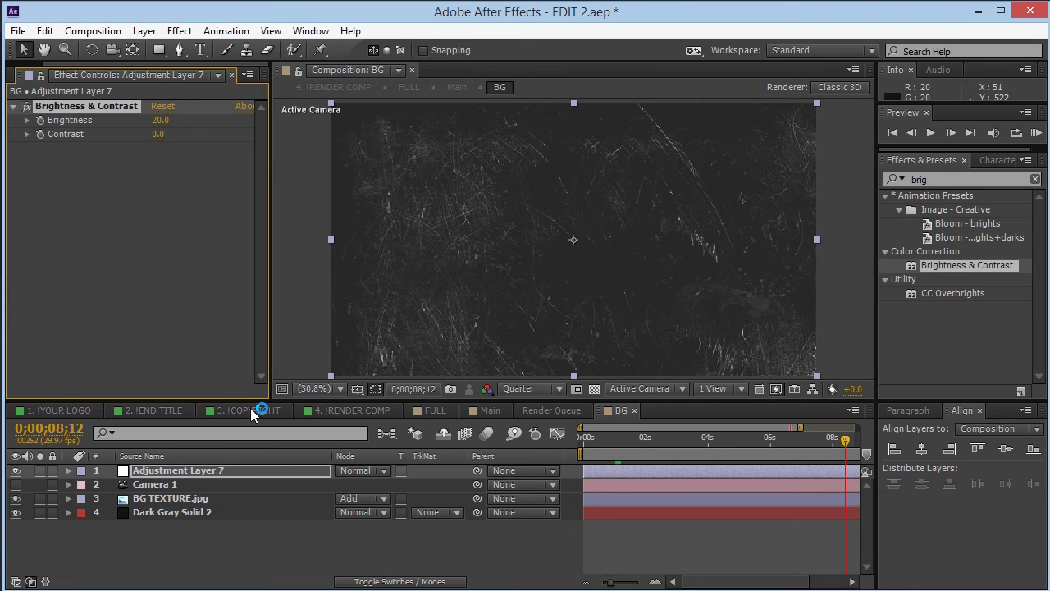
Return to the Main composition and solo the FLARE_MAIN2.mov layer along with the already soloed layers.
{"action": "left_click", "coordinate": [498, 414]}
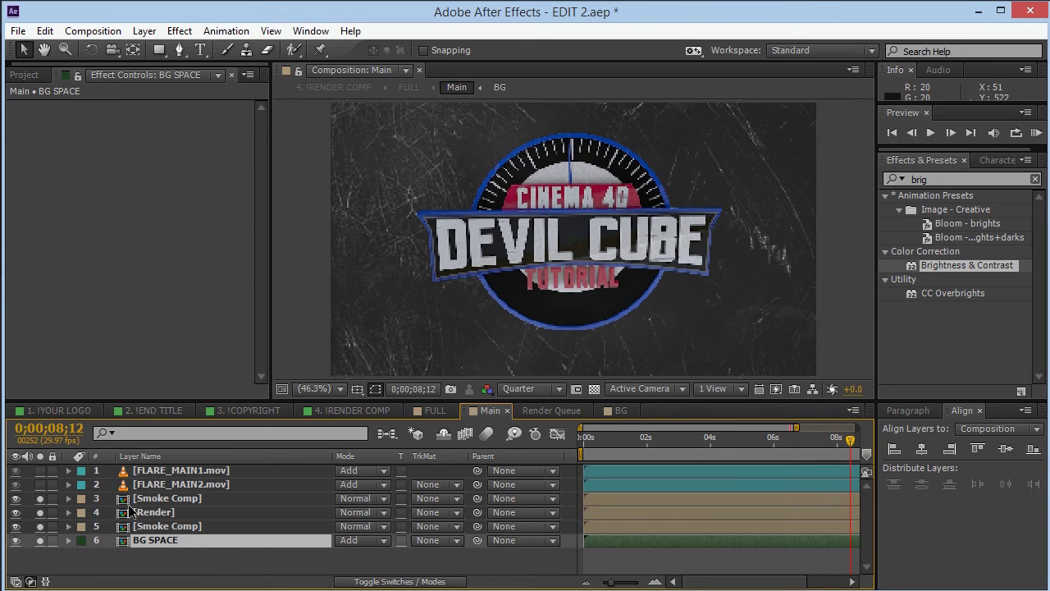
{"action": "left_click", "coordinate": [164, 485]}
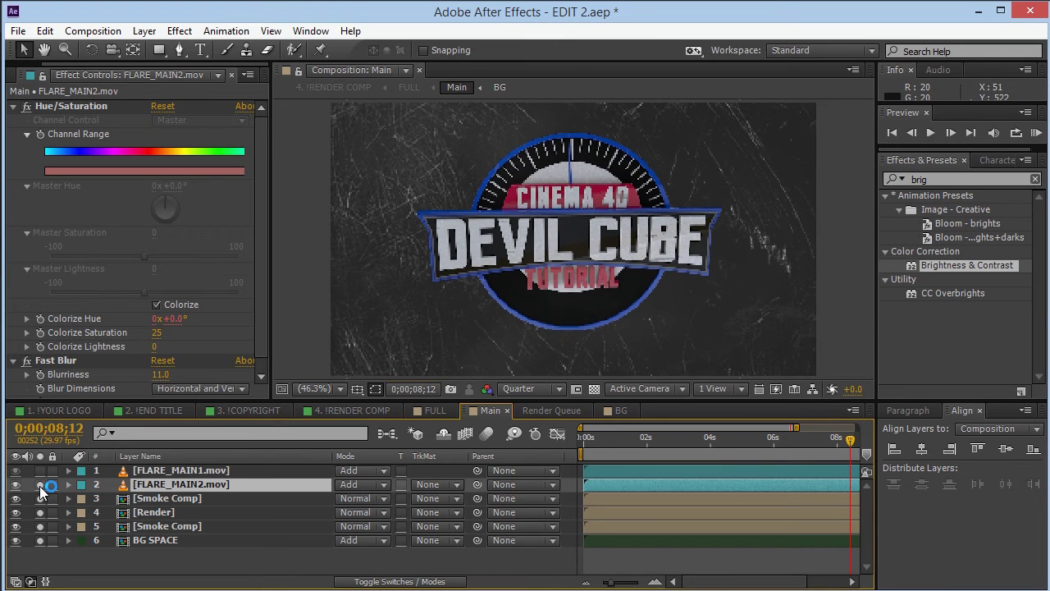
{"action": "left_click", "coordinate": [39, 486]}
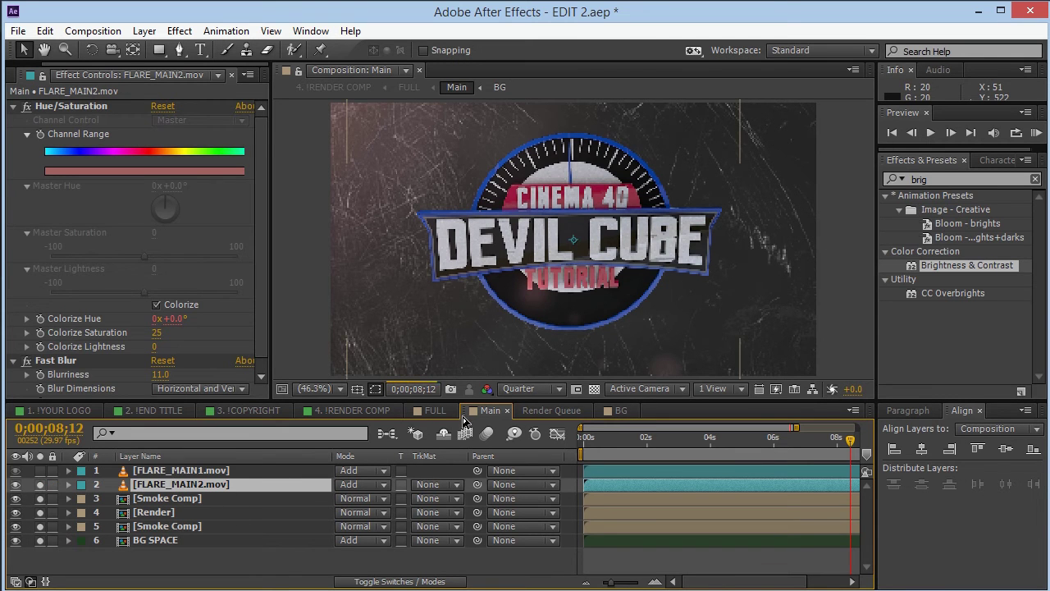
Check the BG composition, return to Main, and open the source composition of the Smoke Comp layer above Render.
{"action": "left_click", "coordinate": [620, 410]}
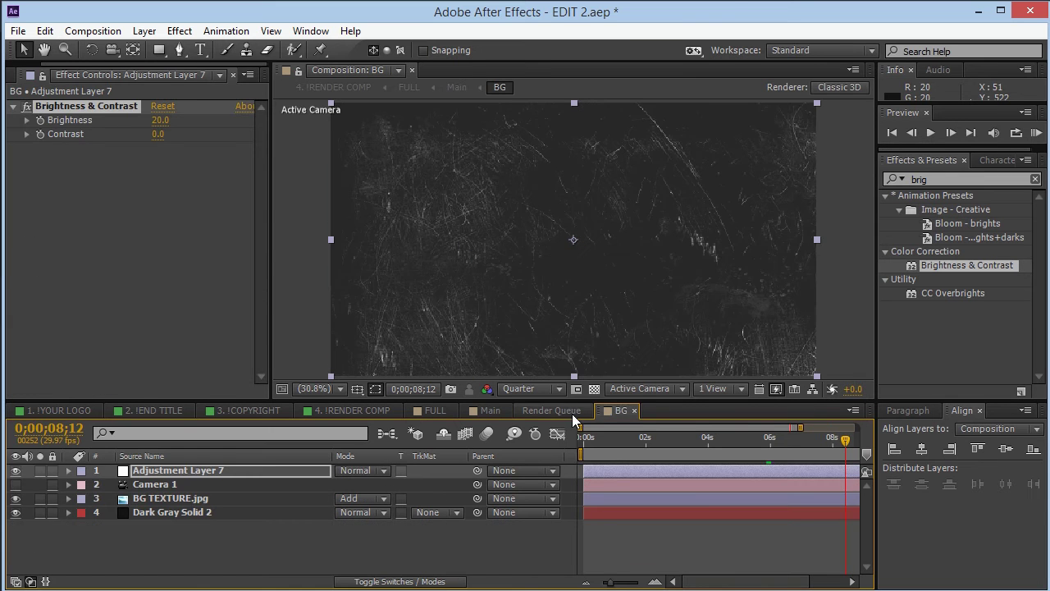
{"action": "left_click", "coordinate": [552, 411]}
{"action": "left_click", "coordinate": [486, 411]}
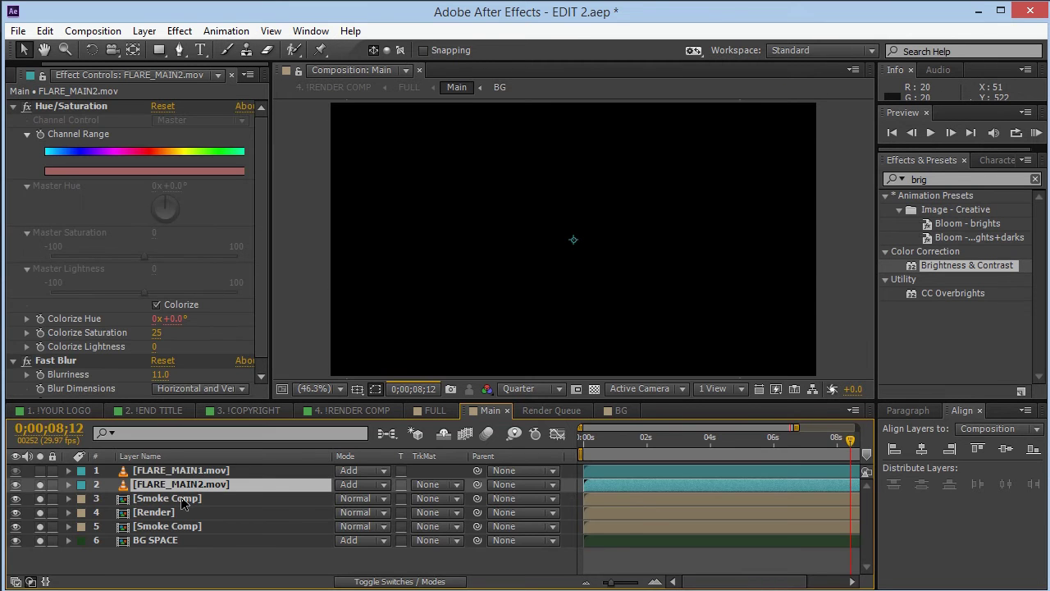
{"action": "double_click", "coordinate": [181, 497]}
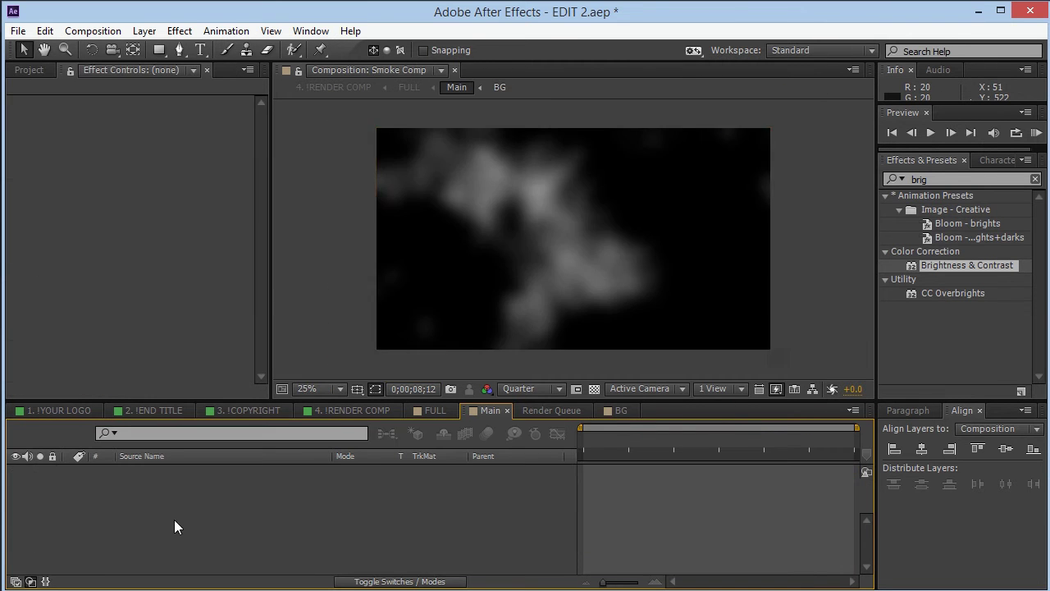
Try a higher contrast on Adjustment Layer 7 in the BG composition.
{"action": "left_click", "coordinate": [620, 410]}
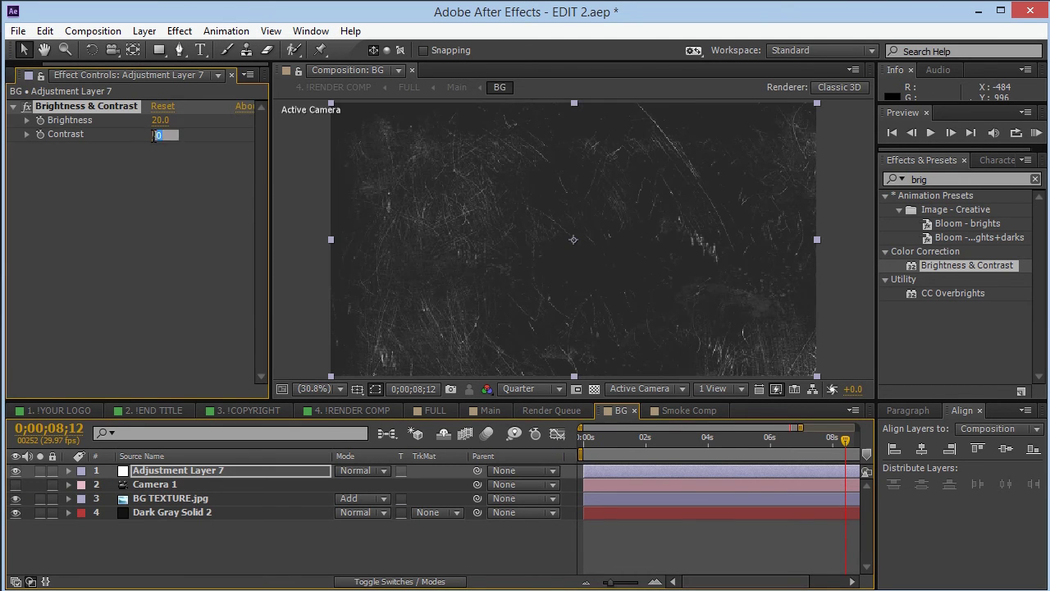
{"action": "left_click_drag", "start_coordinate": [154, 135], "coordinate": [156, 141]}
{"action": "left_click", "coordinate": [156, 142]}
{"action": "key", "text": "Return"}
{"action": "left_click", "coordinate": [158, 135]}
{"action": "type", "text": "30"}
{"action": "key", "text": "Return"}
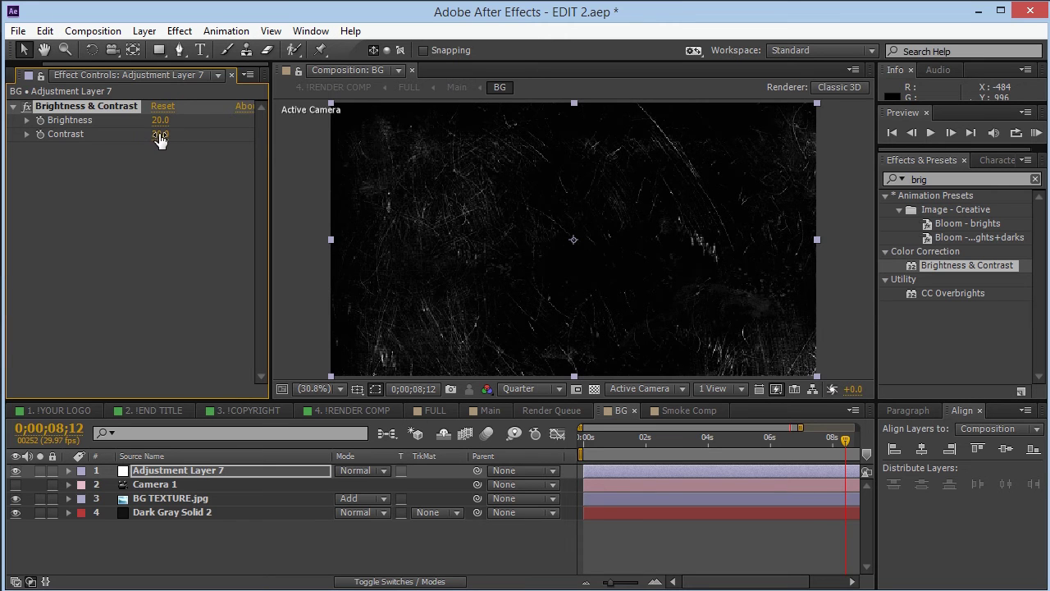
Set the Brightness & Contrast effect on Adjustment Layer 7 to brightness 10 and contrast 10.
{"action": "left_click", "coordinate": [159, 121]}
{"action": "type", "text": "10"}
{"action": "key", "text": "Return"}
{"action": "left_click", "coordinate": [160, 121]}
{"action": "left_click", "coordinate": [161, 135]}
{"action": "type", "text": "10"}
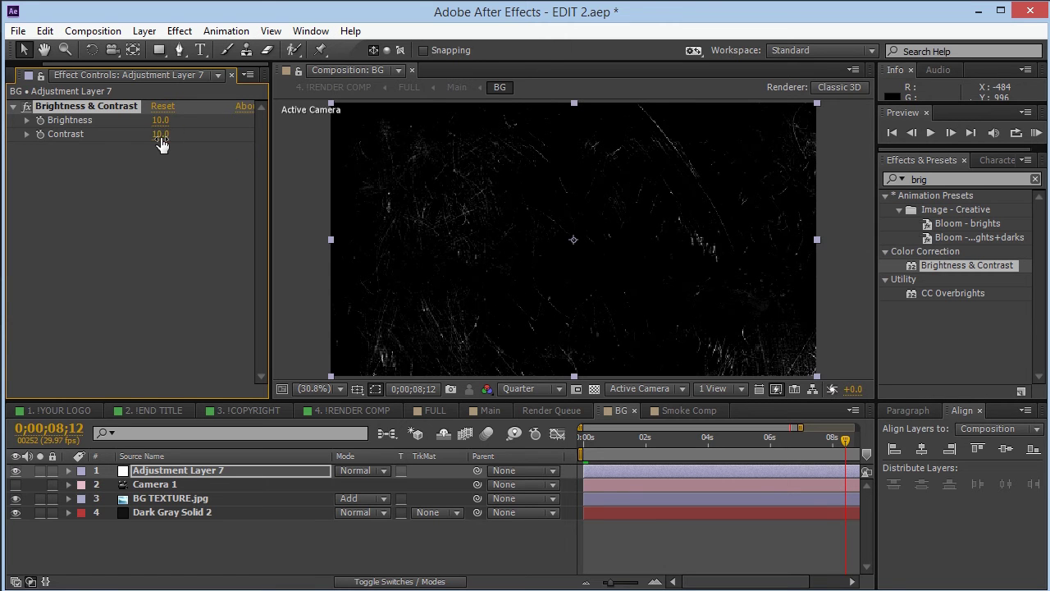
{"action": "key", "text": "Return"}
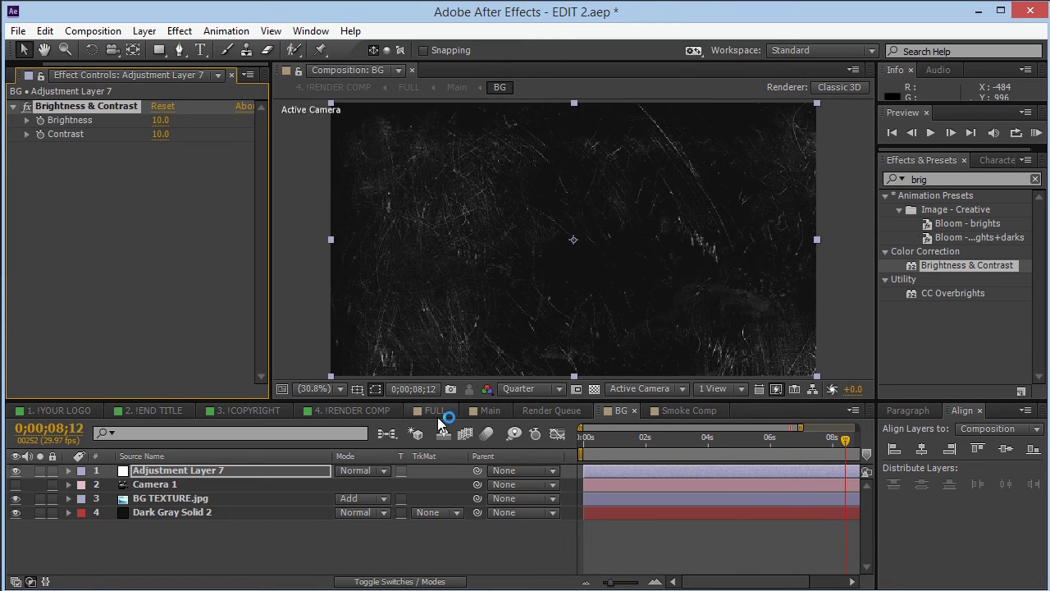
Return to the Main composition and examine the Hue/Saturation and Fast Blur settings of FLARE_MAIN2.mov.
{"action": "left_click", "coordinate": [474, 418]}
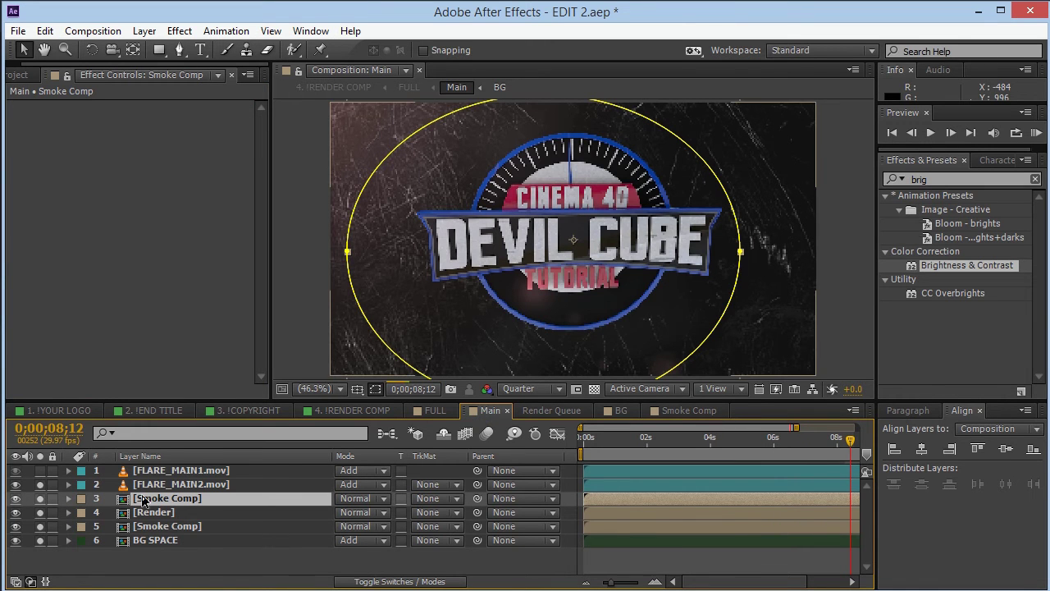
{"action": "left_click", "coordinate": [194, 485]}
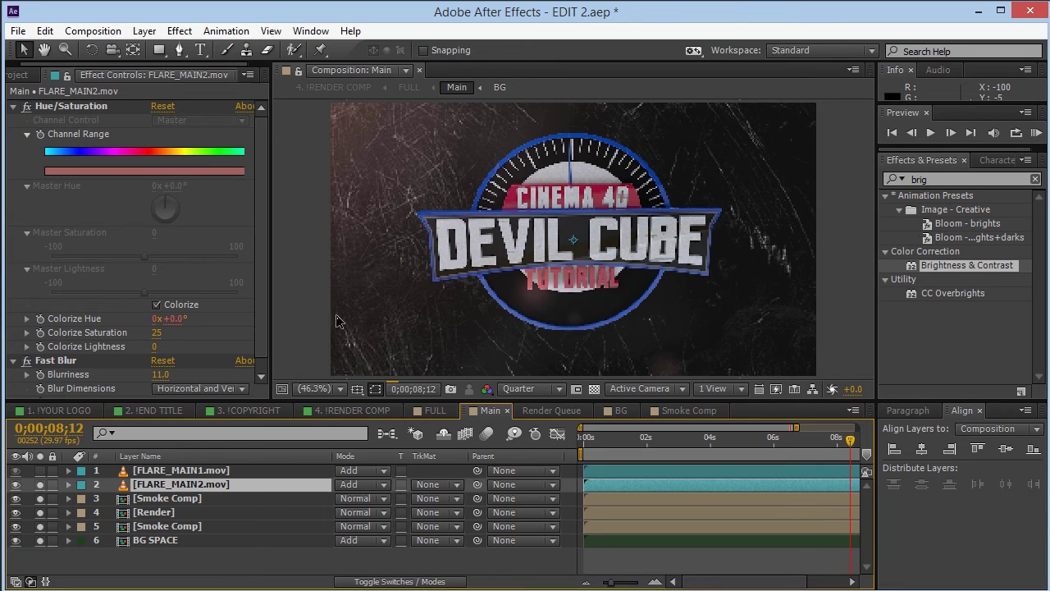
{"action": "left_click_drag", "start_coordinate": [260, 177], "coordinate": [260, 248]}
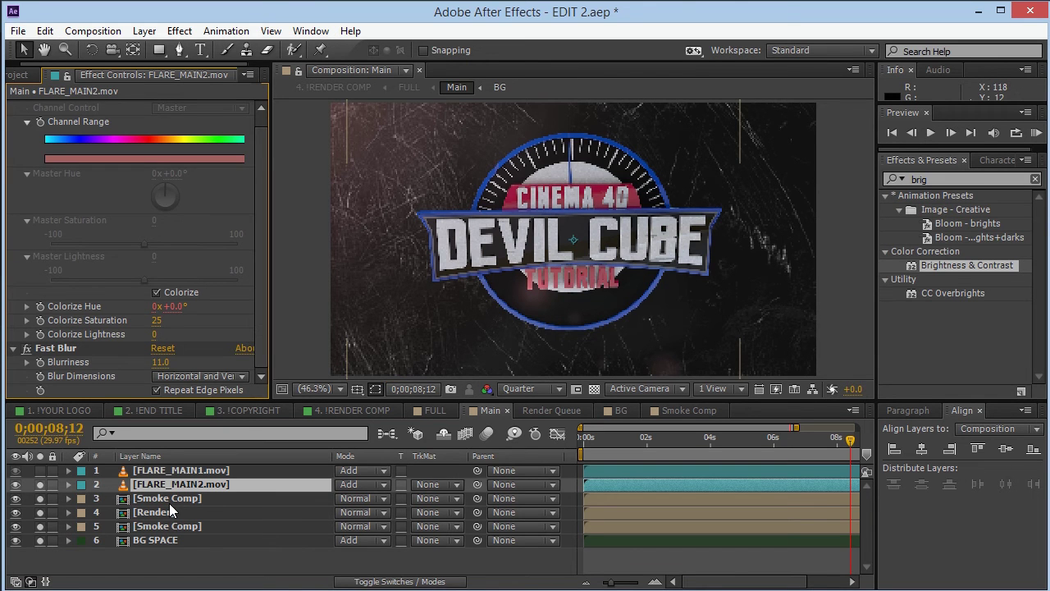
Add a 1280 x 720 px black solid above the layers of the Main composition.
{"action": "key", "text": "ctrl+alt+y"}
{"action": "key", "text": "ctrl+z"}
{"action": "key", "text": "ctrl+y"}
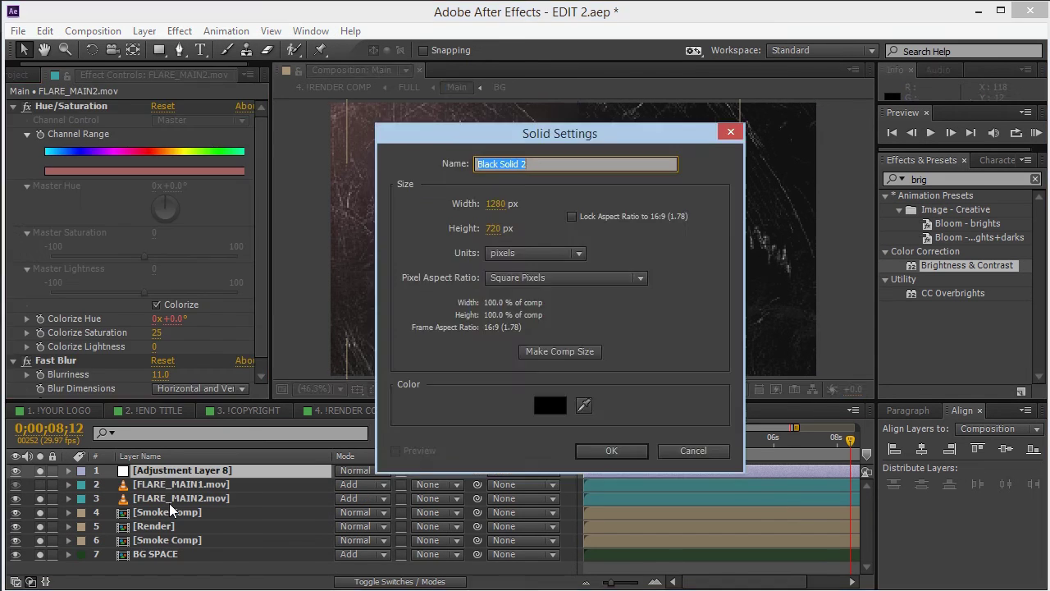
{"action": "key", "text": "Return"}
Find the Optical Flares effect and apply it to the black solid.
{"action": "double_click", "coordinate": [919, 179]}
{"action": "type", "text": "opt"}
{"action": "left_click", "coordinate": [894, 179]}
{"action": "left_click", "coordinate": [902, 142]}
{"action": "left_click", "coordinate": [943, 212]}
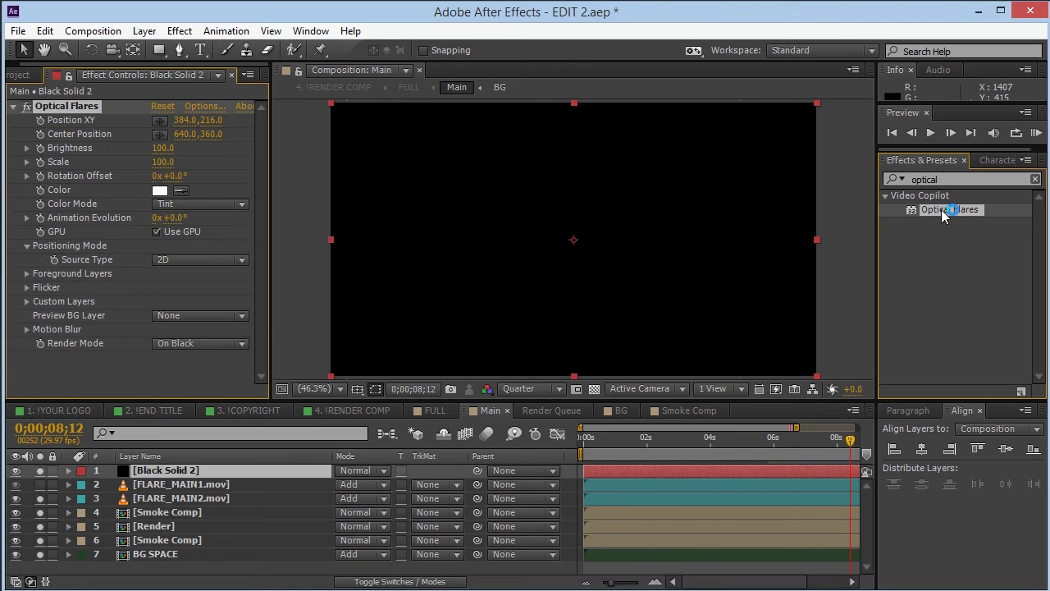
In the Optical Flares options, remove every flare element from the stack except one Glow.
{"action": "left_click", "coordinate": [205, 108]}
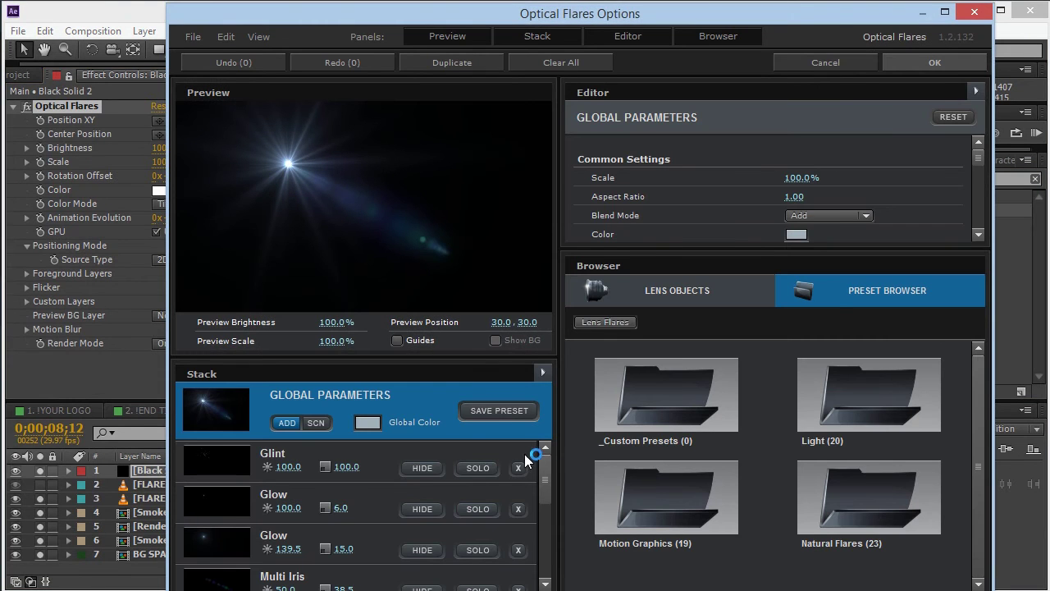
{"action": "left_click", "coordinate": [518, 468]}
{"action": "left_click", "coordinate": [518, 468]}
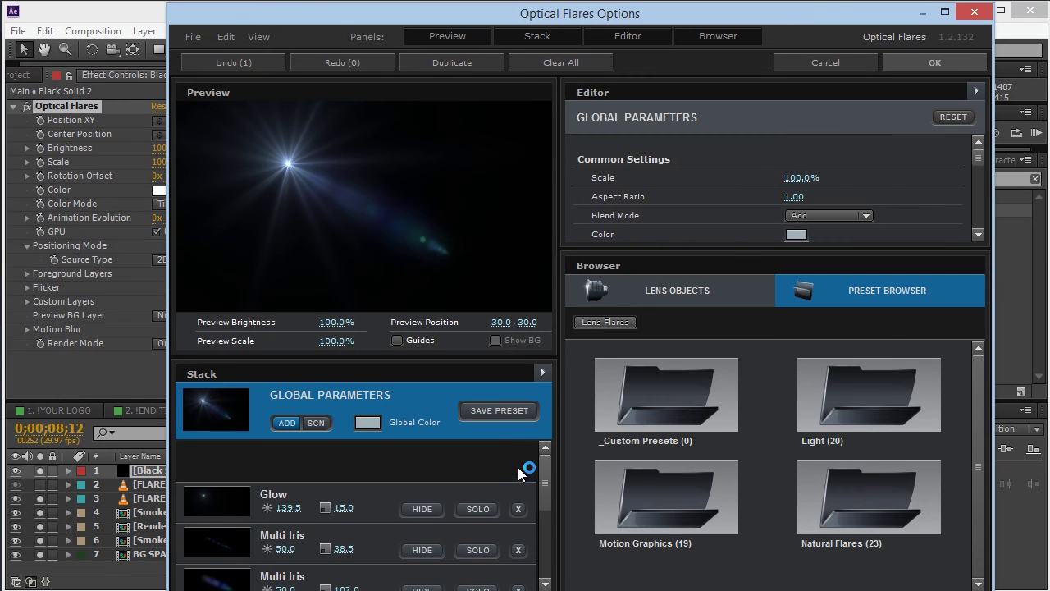
{"action": "left_click", "coordinate": [518, 509]}
{"action": "left_click", "coordinate": [518, 508]}
{"action": "left_click", "coordinate": [518, 509]}
{"action": "left_click", "coordinate": [517, 509]}
{"action": "left_click", "coordinate": [518, 509]}
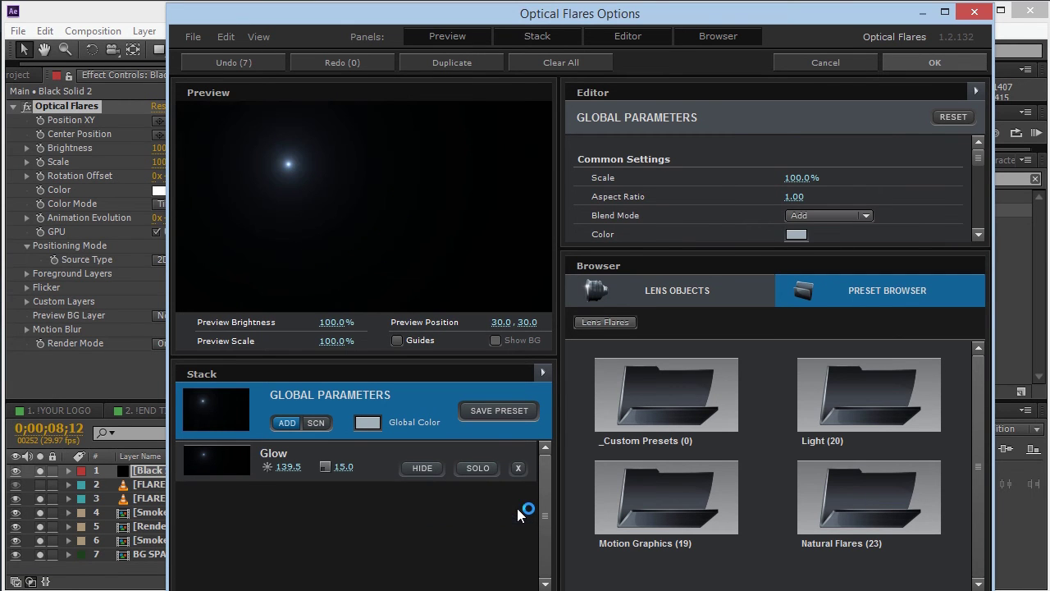
Raise the Glow element's brightness to about 183.5 and its scale to about 82, and accept the flare options.
{"action": "mouse_move", "coordinate": [328, 466]}
{"action": "left_mouse_down"}
{"action": "mouse_move", "coordinate": [476, 448]}
{"action": "mouse_move", "coordinate": [349, 463]}
{"action": "left_mouse_up"}
{"action": "double_click", "coordinate": [289, 467]}
{"action": "type", "text": "100"}
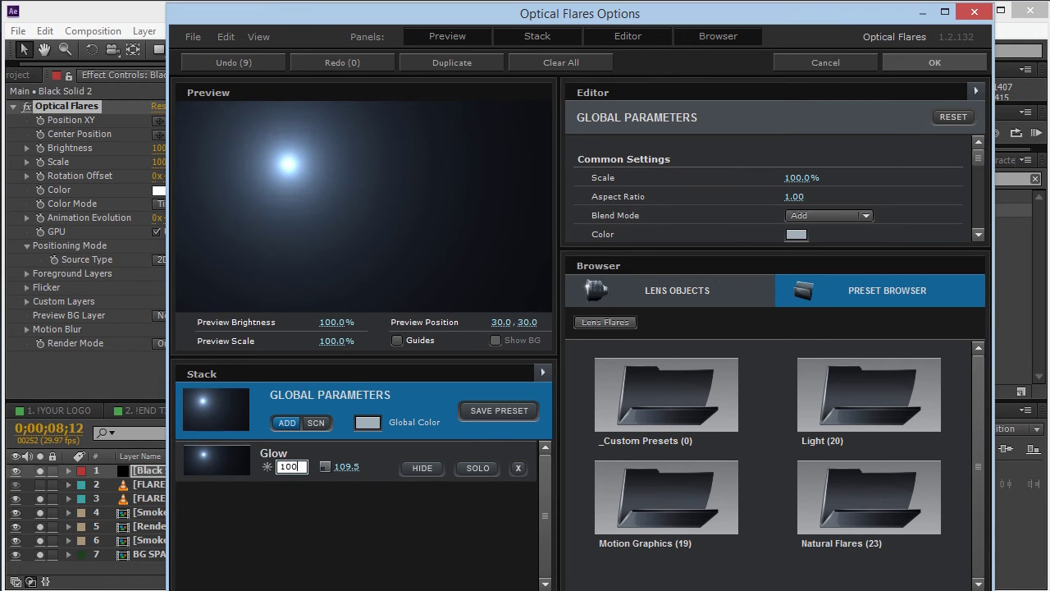
{"action": "key", "text": "Return"}
{"action": "left_click_drag", "start_coordinate": [300, 466], "coordinate": [321, 474]}
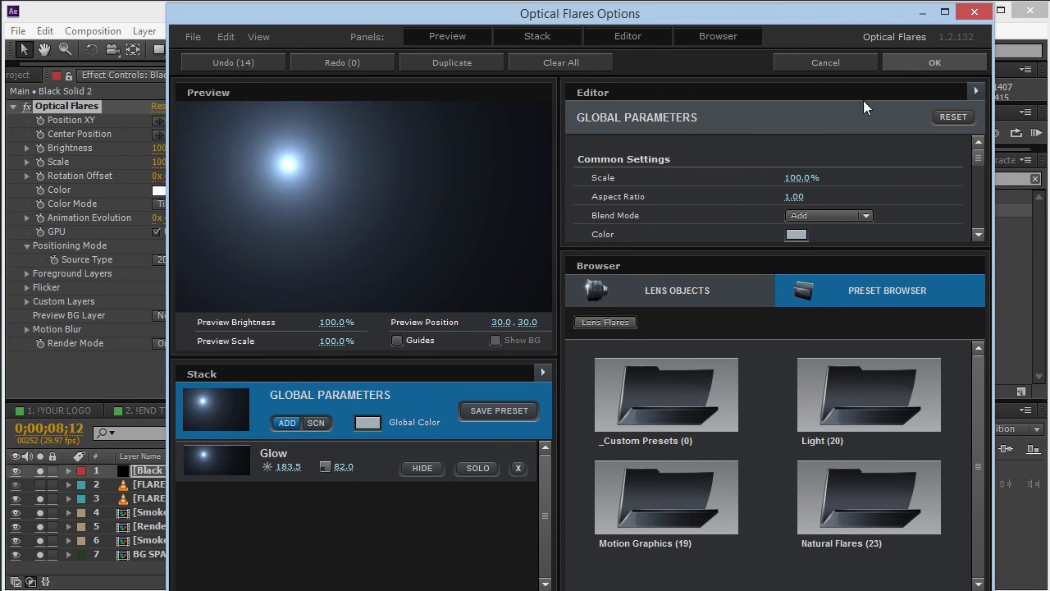
{"action": "left_click", "coordinate": [935, 62]}
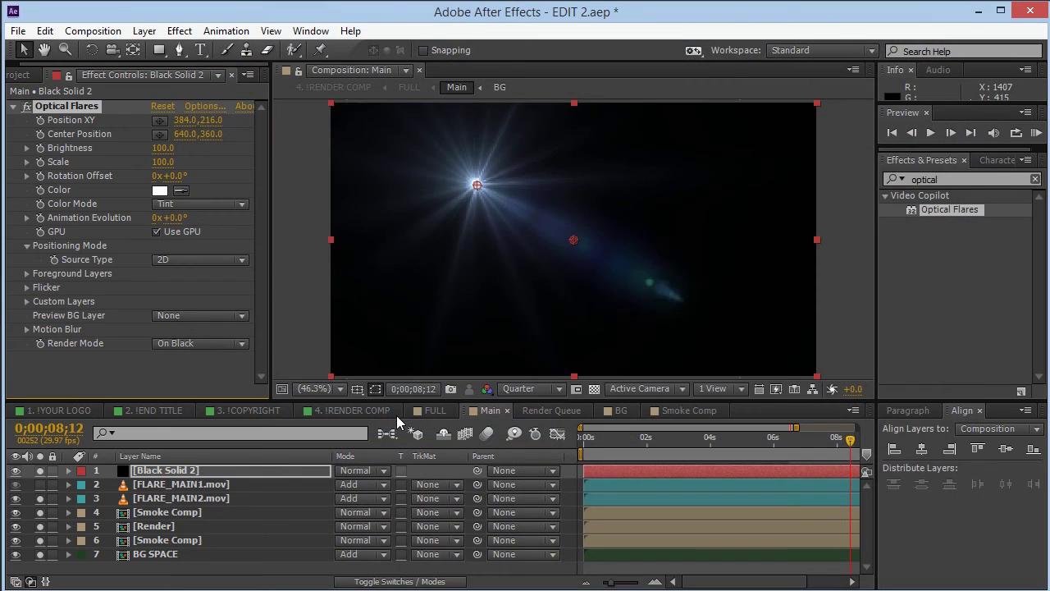
Blend the flare solid in Add mode, place its flare at about -70, -11 outside the frame, and unsolo FLARE_MAIN2.mov.
{"action": "left_click", "coordinate": [373, 470]}
{"action": "left_click", "coordinate": [402, 243]}
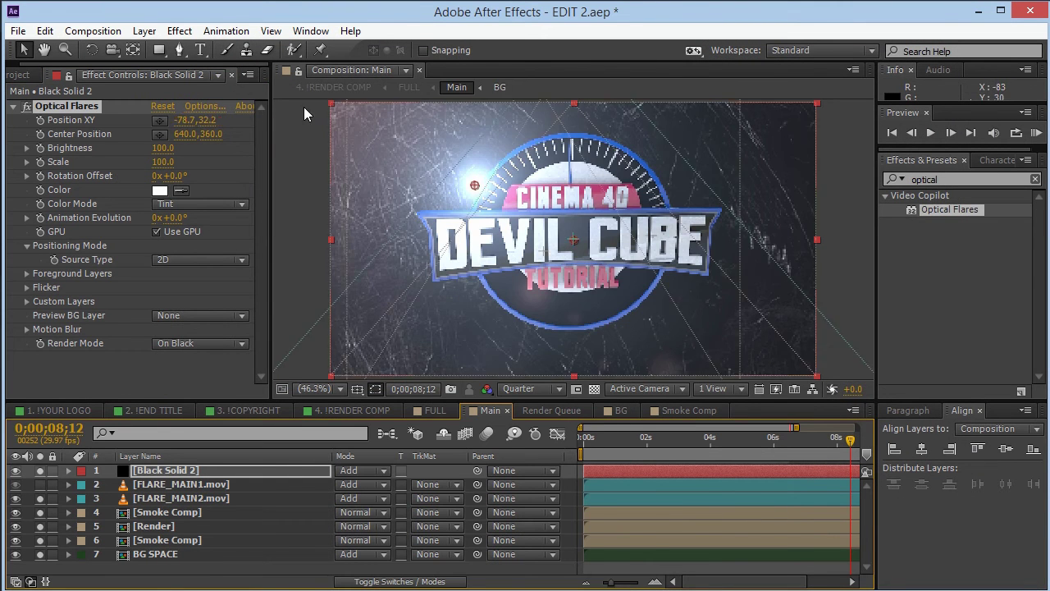
{"action": "left_click", "coordinate": [305, 106]}
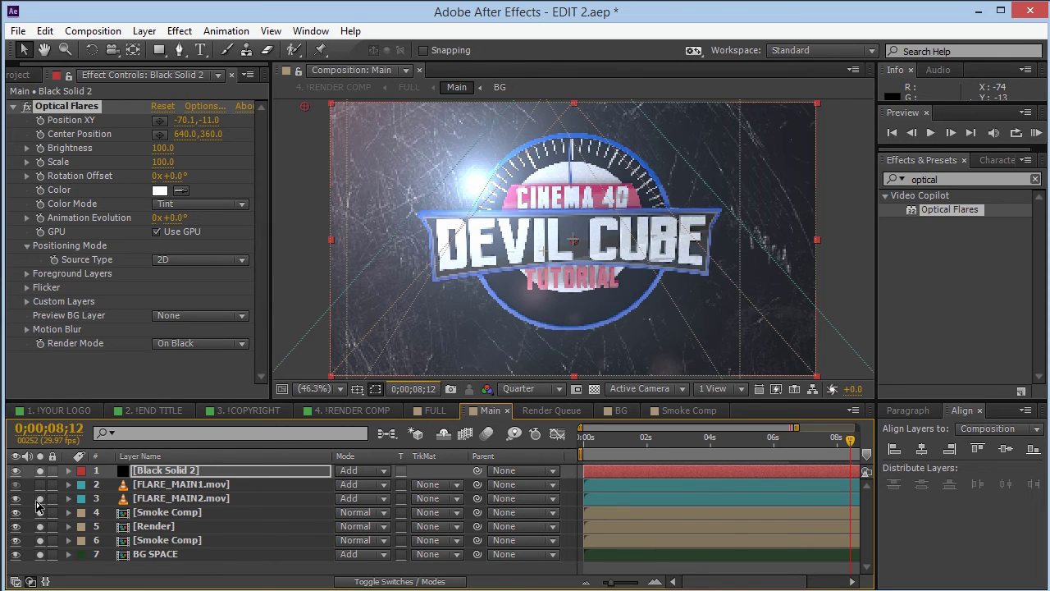
{"action": "left_click", "coordinate": [40, 498]}
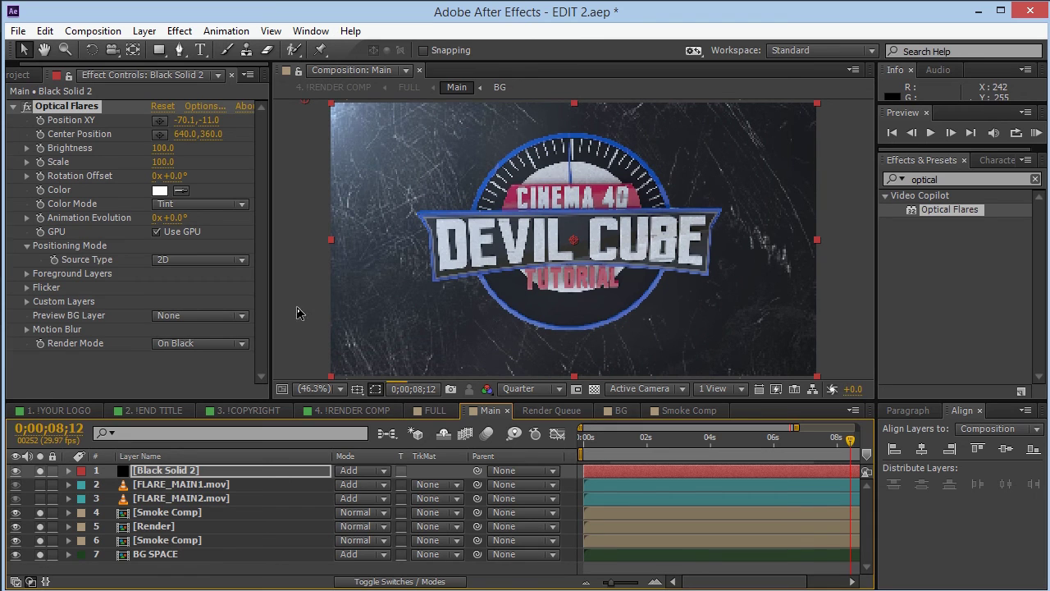
Set the Optical Flares flicker speed and amount to 5, and unsolo the flare solid.
{"action": "left_click", "coordinate": [27, 288]}
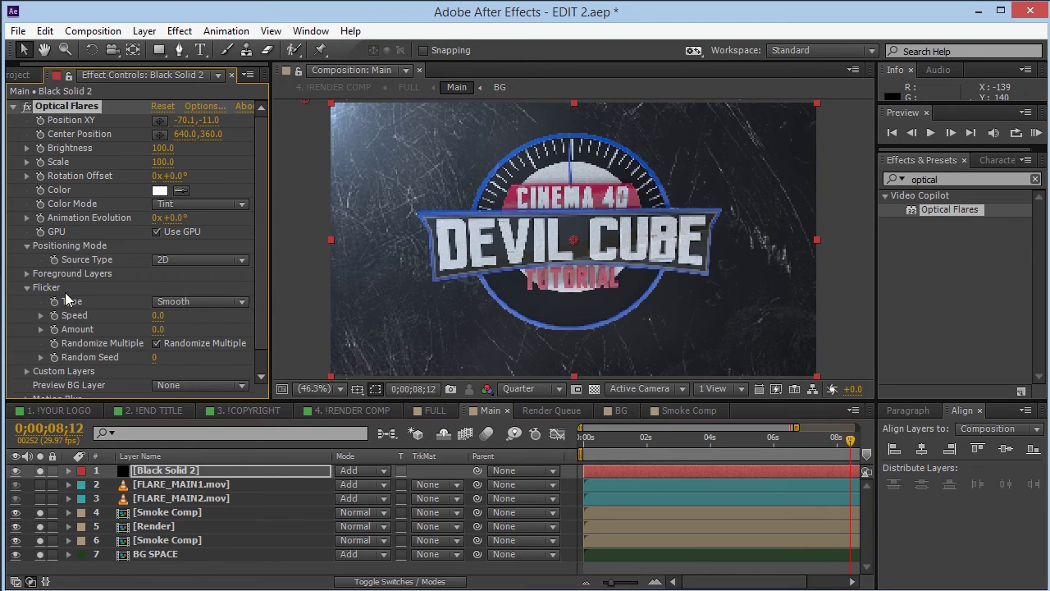
{"action": "left_click", "coordinate": [161, 318]}
{"action": "type", "text": "5"}
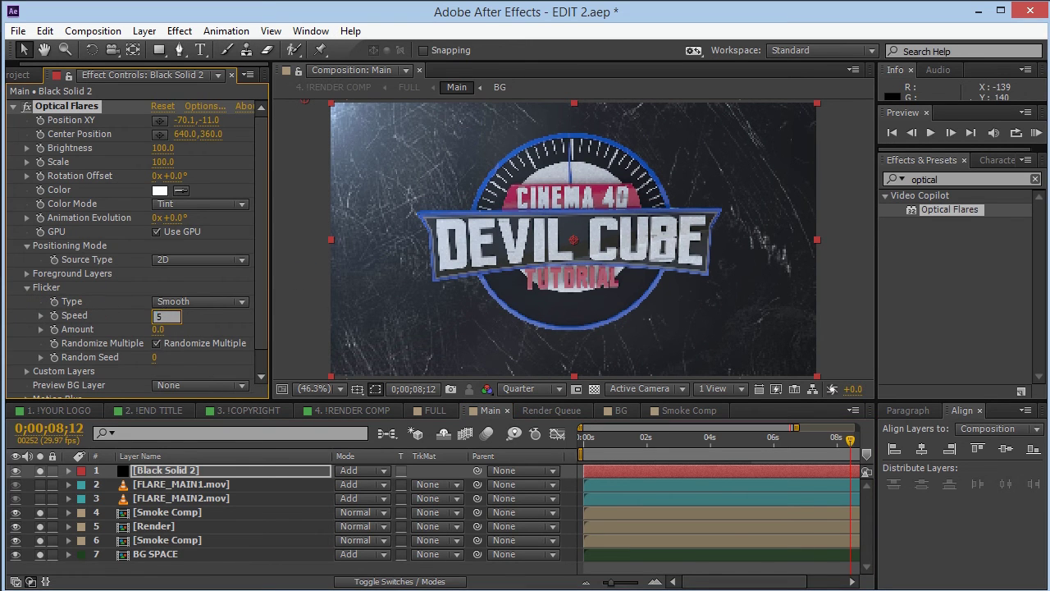
{"action": "type", "text": "0"}
{"action": "key", "text": "Tab"}
{"action": "type", "text": "5"}
{"action": "key", "text": "Return"}
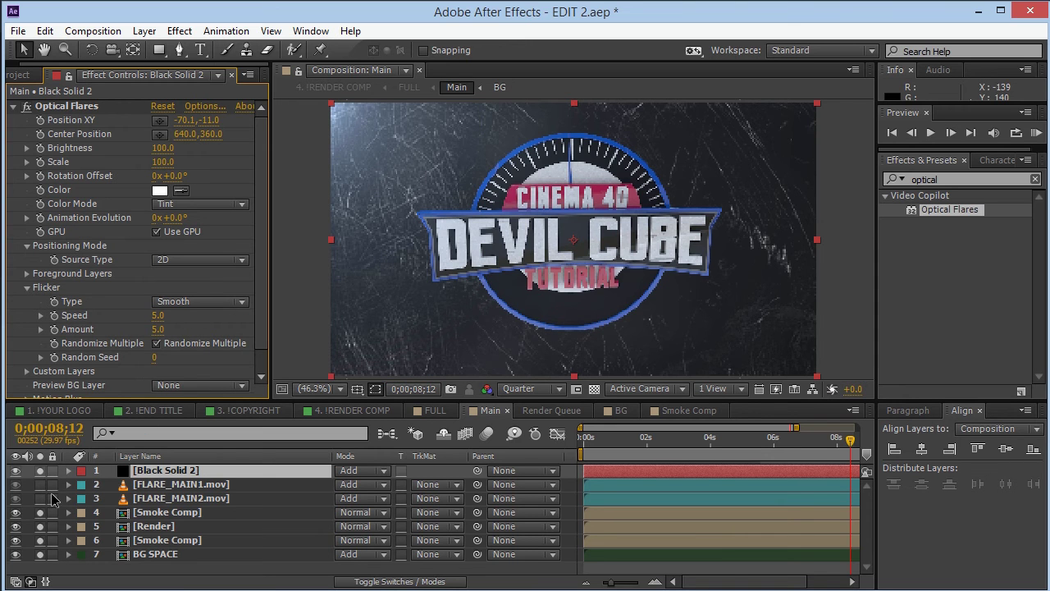
{"action": "left_click", "coordinate": [41, 471]}
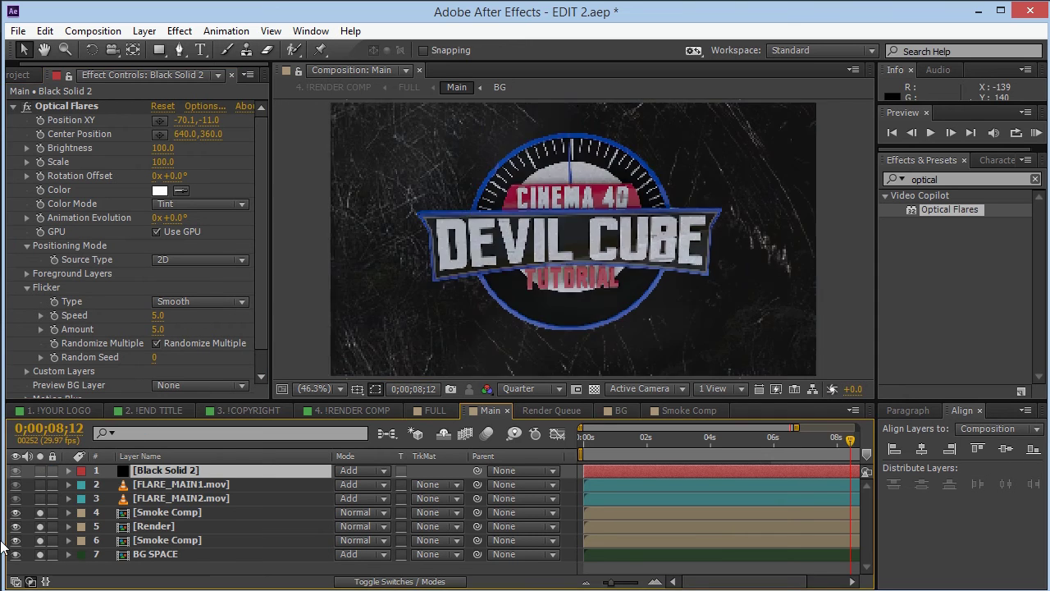
Solo FLARE_MAIN2.mov and FLARE_MAIN1.mov, and expand the Hue/Saturation settings of FLARE_MAIN1.mov.
{"action": "left_click", "coordinate": [165, 499]}
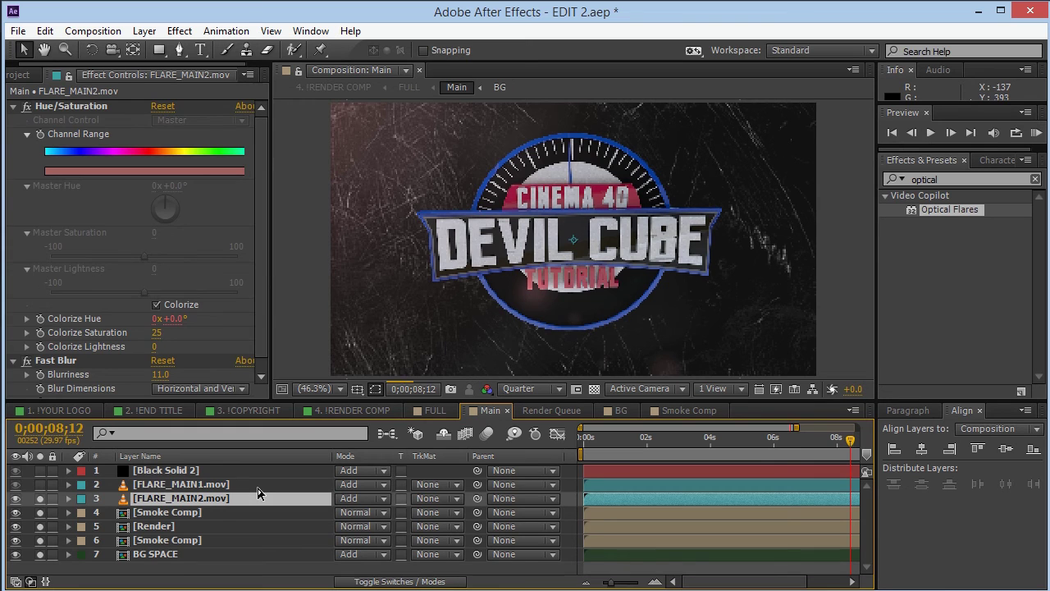
{"action": "left_click", "coordinate": [152, 485]}
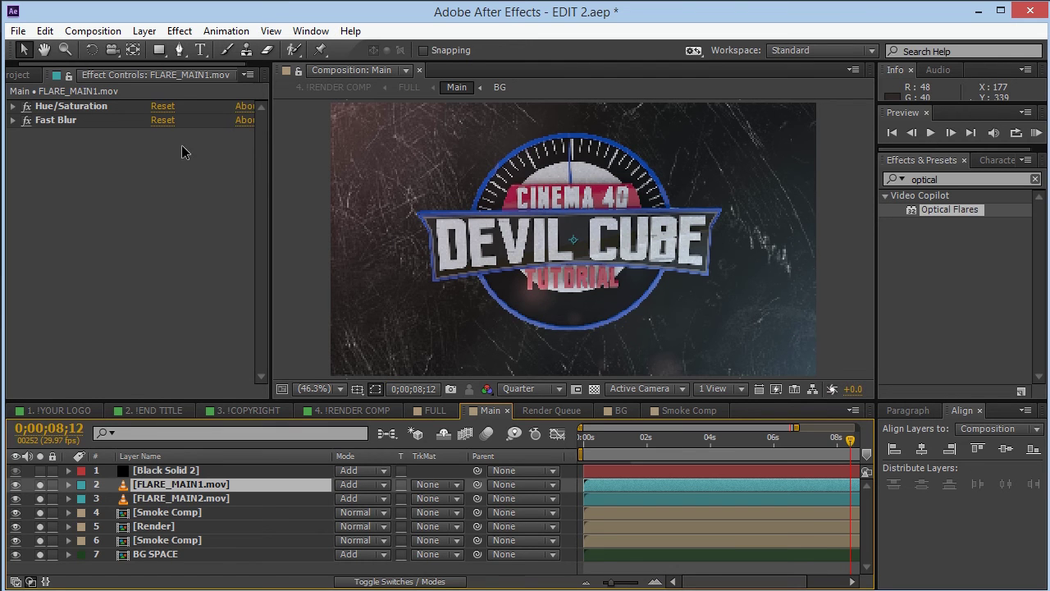
{"action": "left_click", "coordinate": [14, 106]}
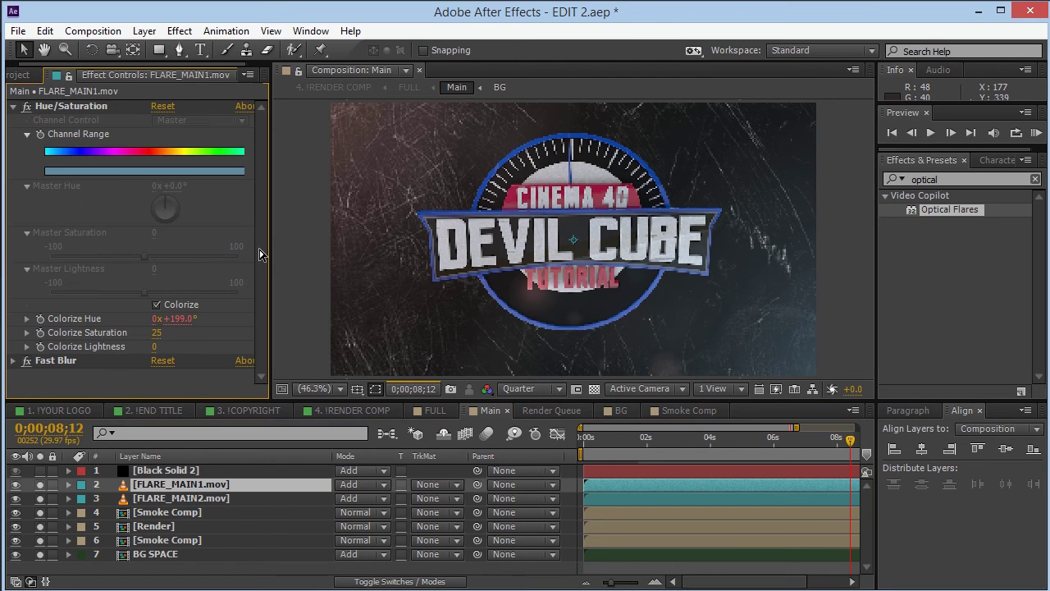
Delete the black solid holding the Optical Flares effect.
{"action": "left_click", "coordinate": [181, 473]}
{"action": "key", "text": "Delete"}
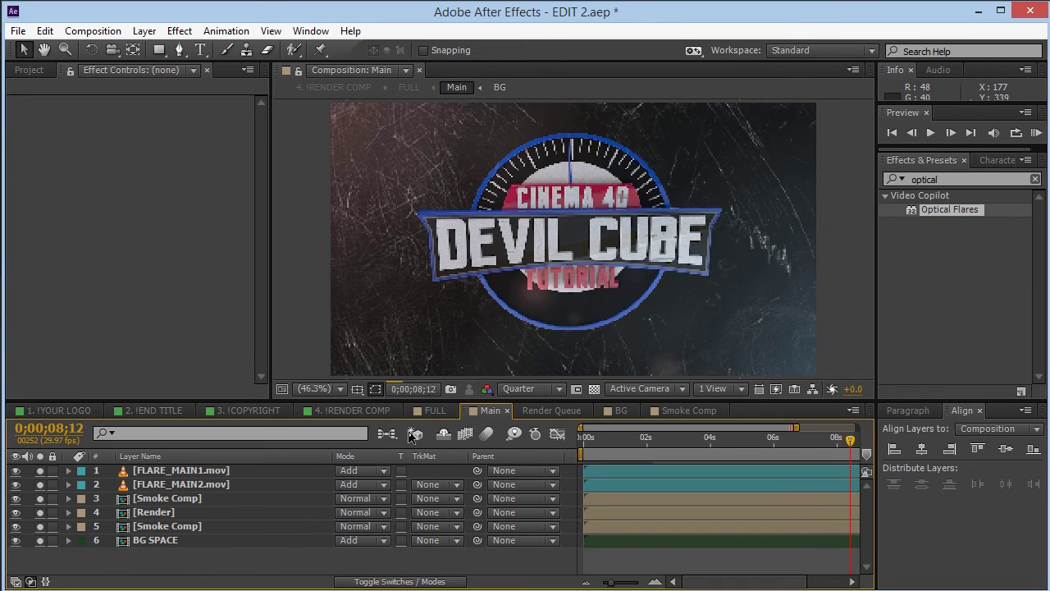
Switch to the FULL composition and solo its Main and Vignette layers.
{"action": "left_click", "coordinate": [439, 411]}
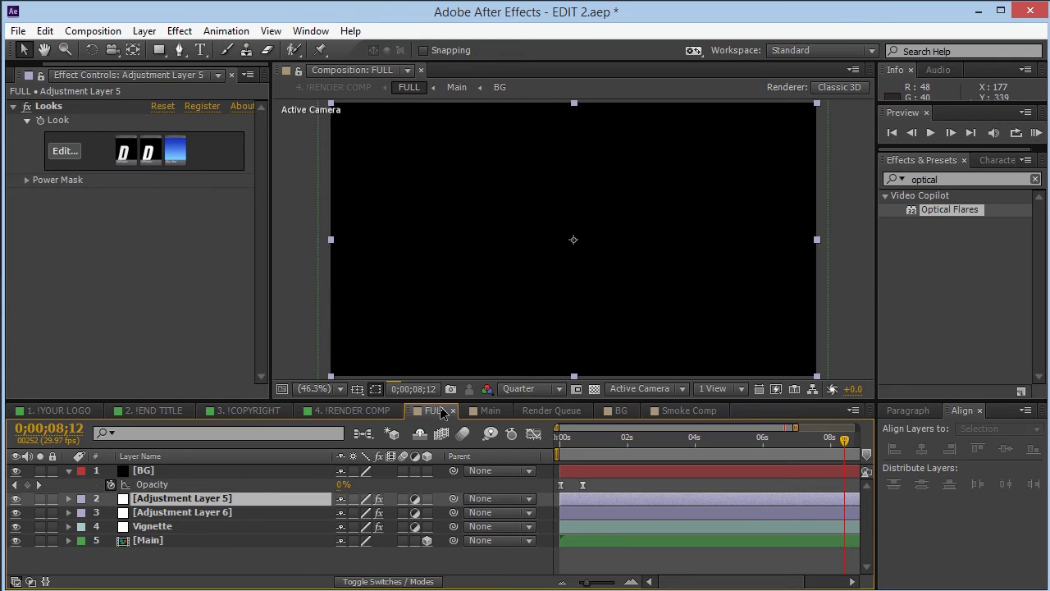
{"action": "left_click", "coordinate": [147, 541]}
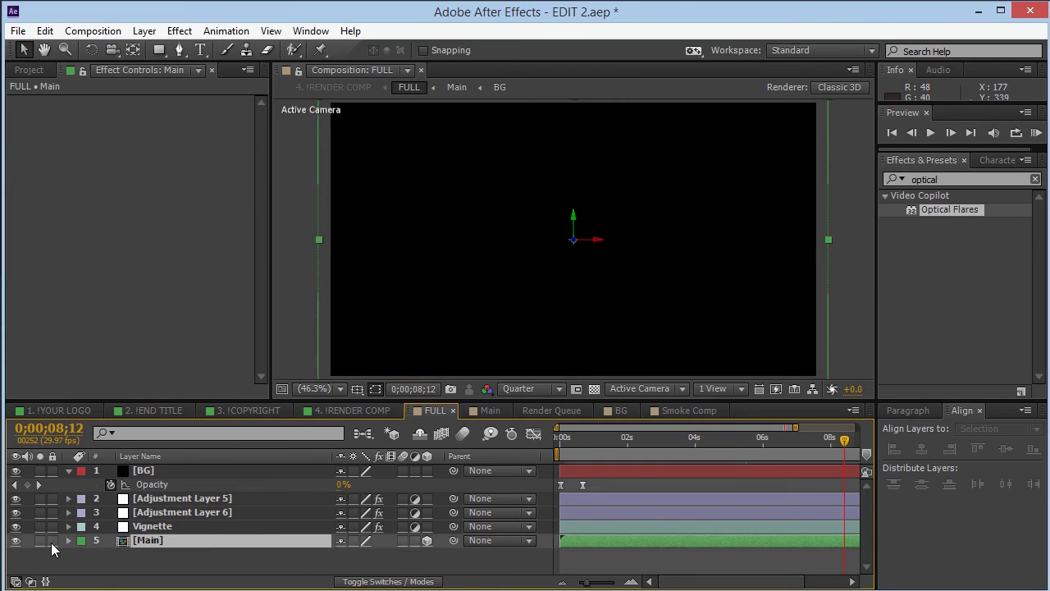
{"action": "left_click", "coordinate": [41, 541]}
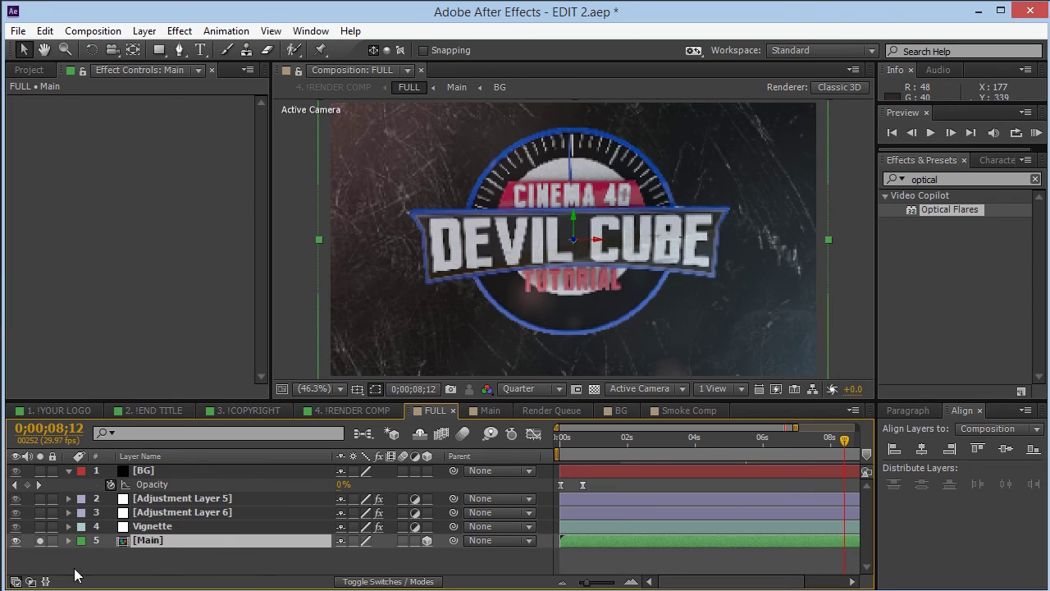
{"action": "left_click", "coordinate": [161, 527]}
{"action": "left_click", "coordinate": [41, 527]}
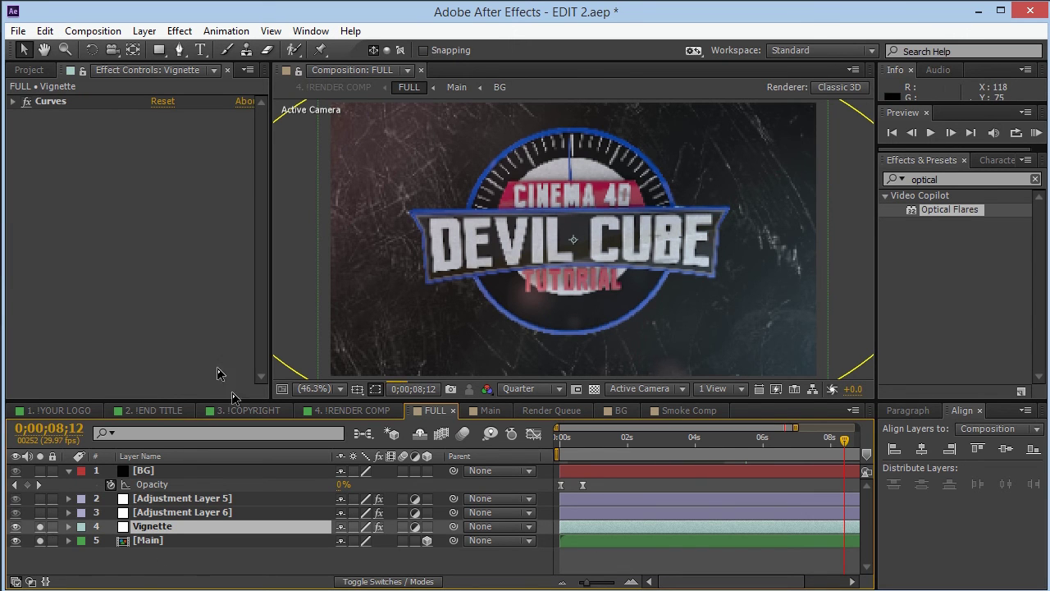
Unsolo the Vignette layer and create a black solid at 1280 × 720 px in the FULL composition.
{"action": "left_click", "coordinate": [144, 529]}
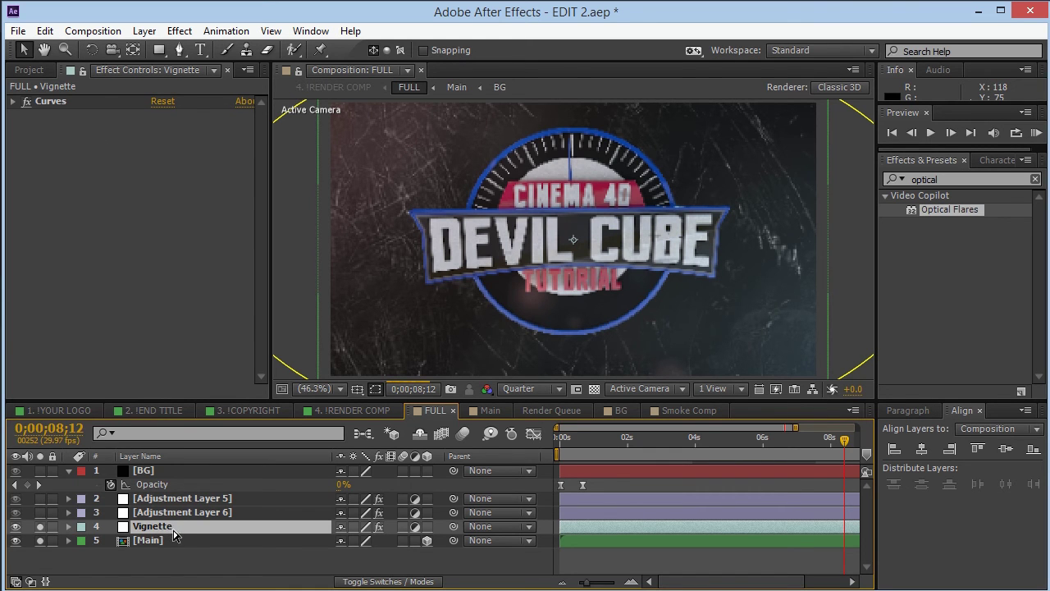
{"action": "left_click", "coordinate": [53, 526]}
{"action": "key", "text": "ctrl+y"}
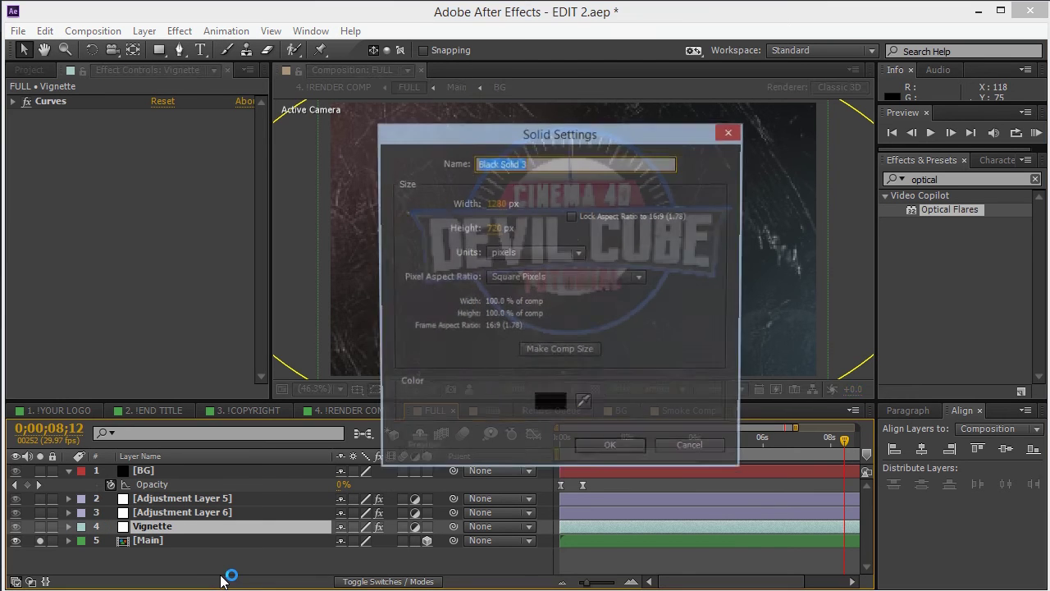
{"action": "key", "text": "Return"}
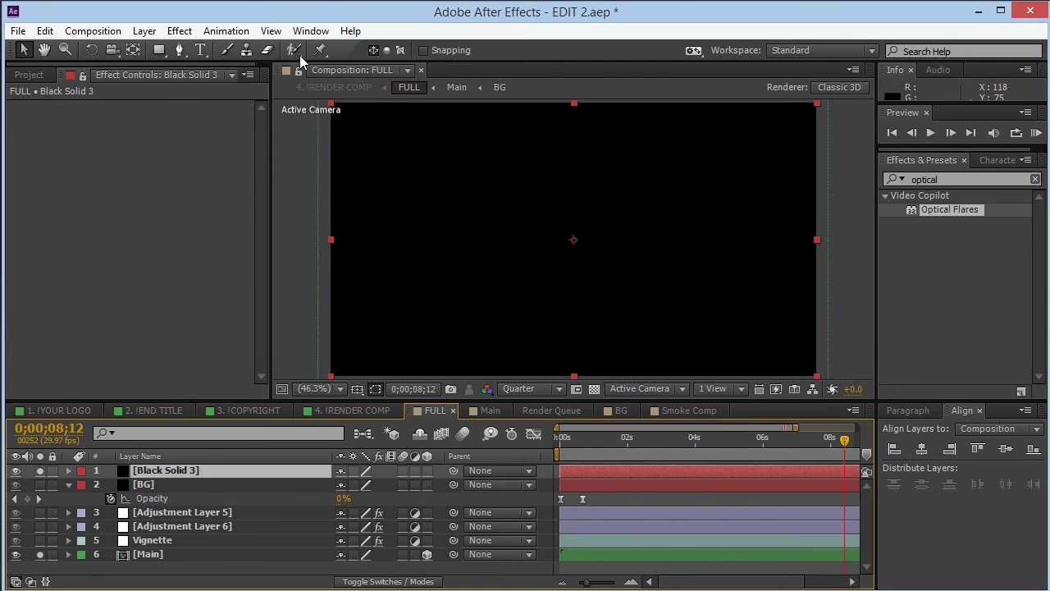
Add an inverted elliptical mask that fills the full frame of the new black solid.
{"action": "left_click_drag", "start_coordinate": [159, 49], "coordinate": [201, 86]}
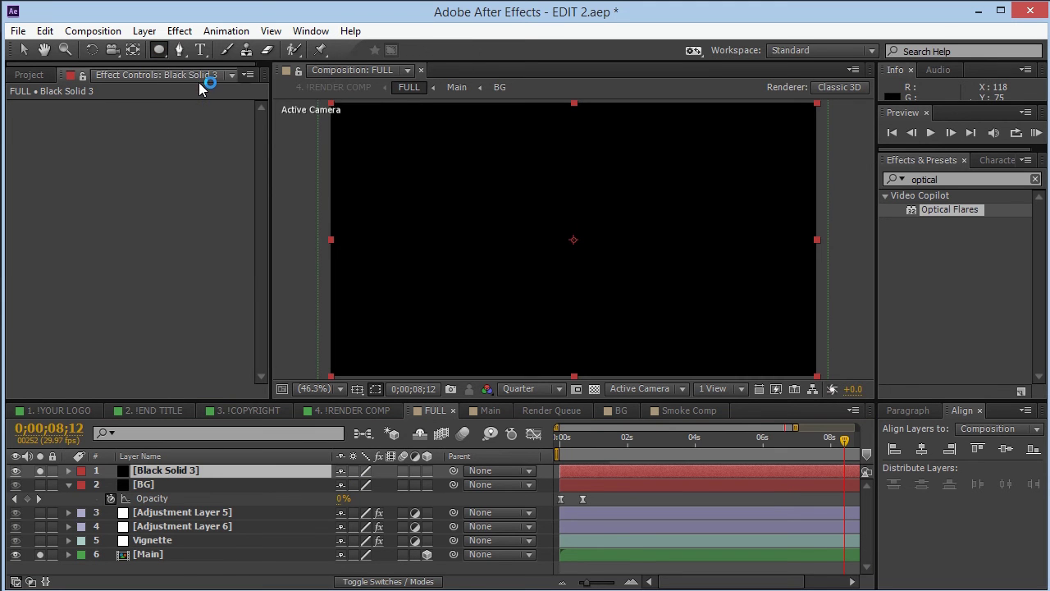
{"action": "double_click", "coordinate": [161, 50]}
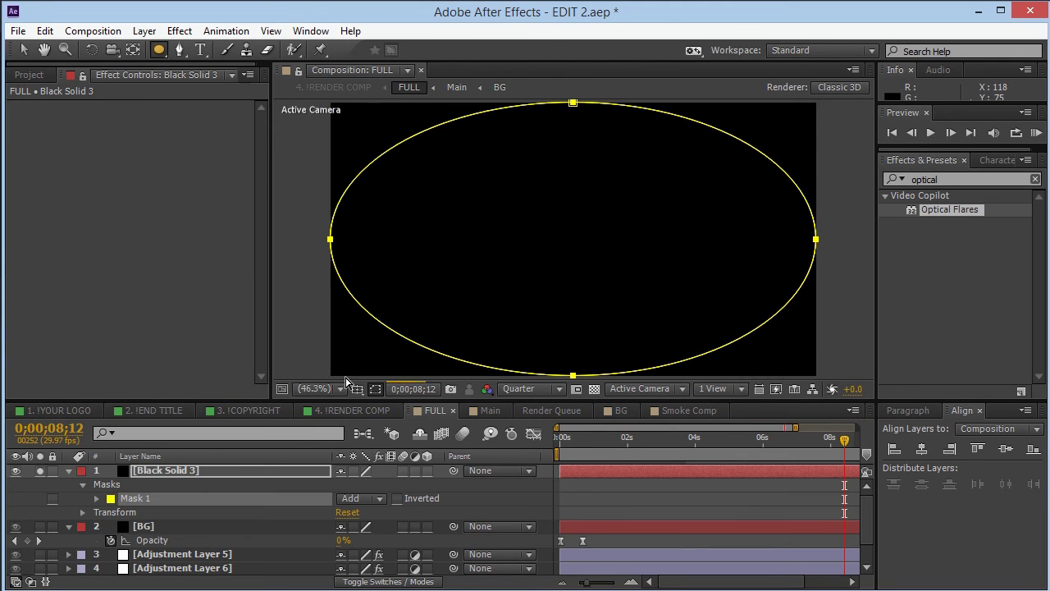
{"action": "key", "text": "v"}
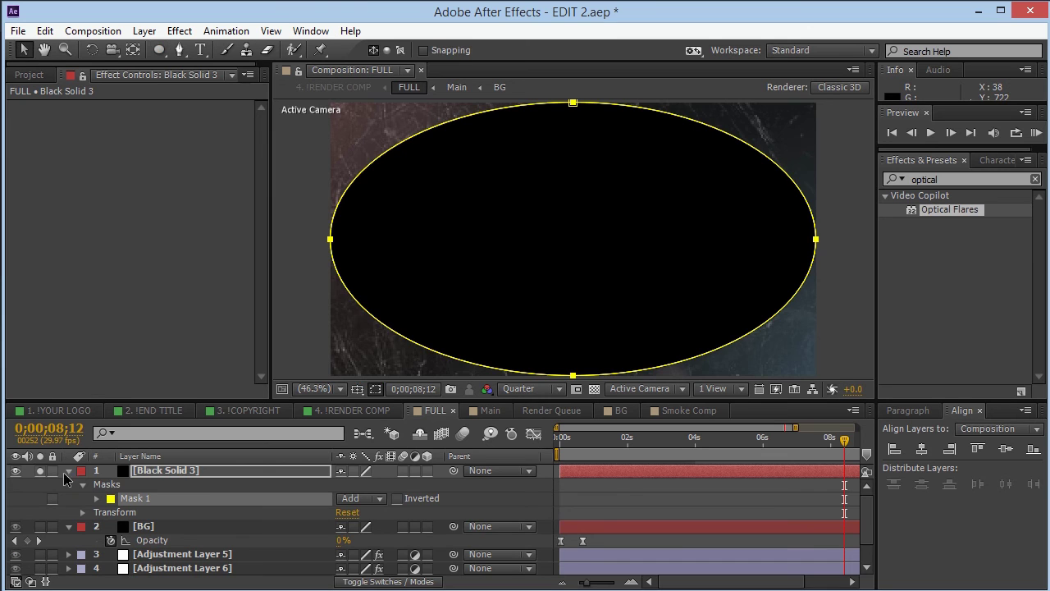
{"action": "left_click", "coordinate": [398, 498]}
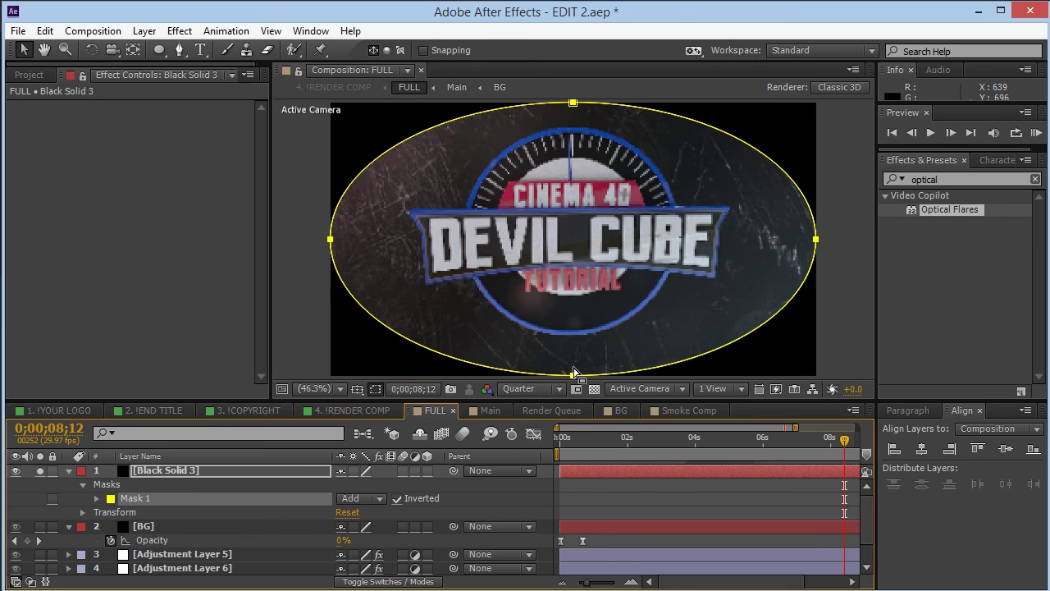
Try a mask feather of 100 pixels on the black solid, and set it to 250 pixels.
{"action": "key", "text": "f"}
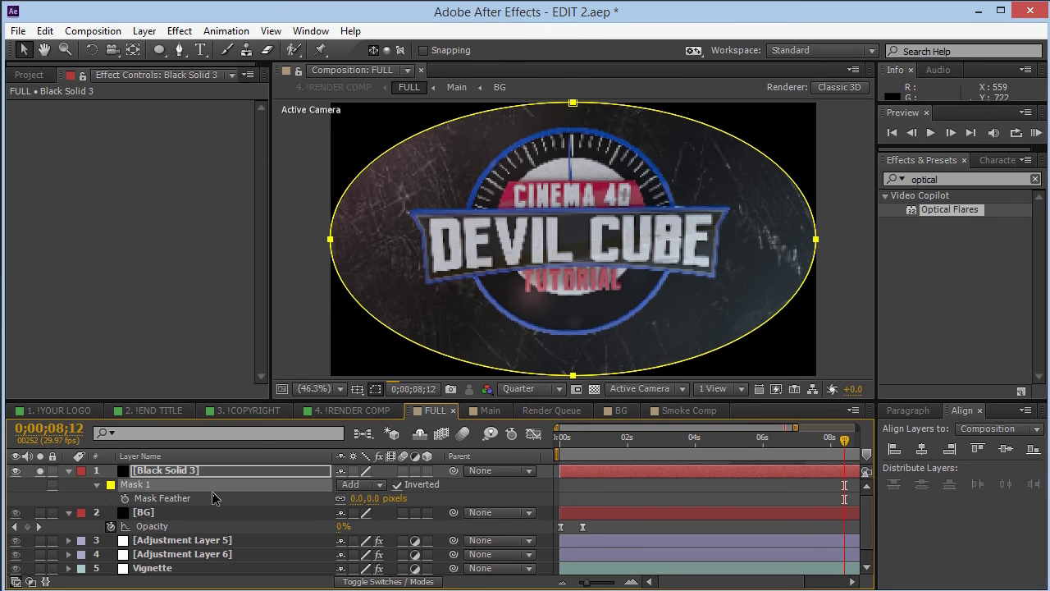
{"action": "left_click", "coordinate": [373, 498]}
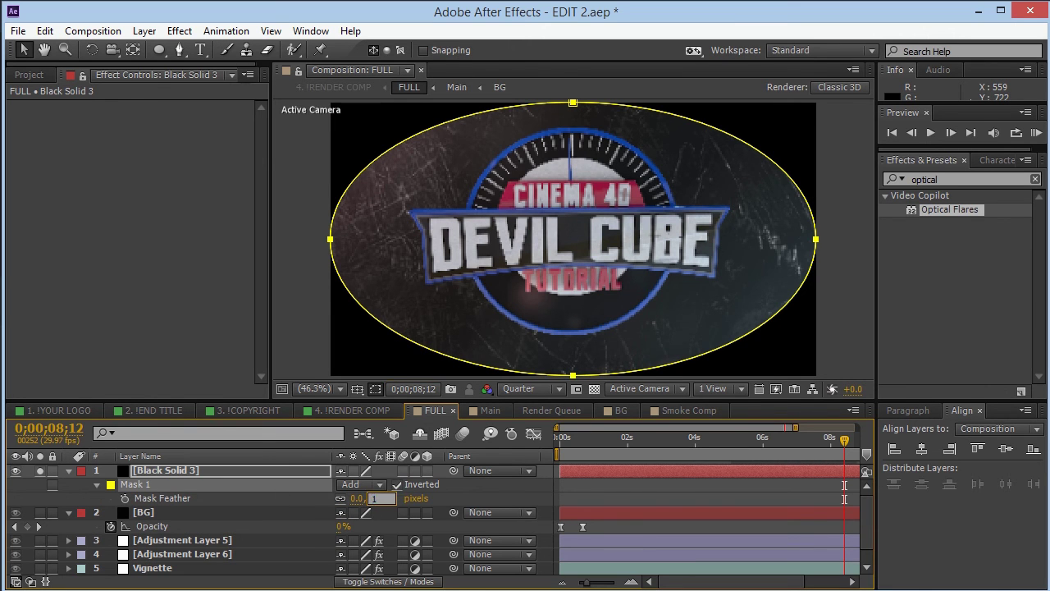
{"action": "key", "text": "Return"}
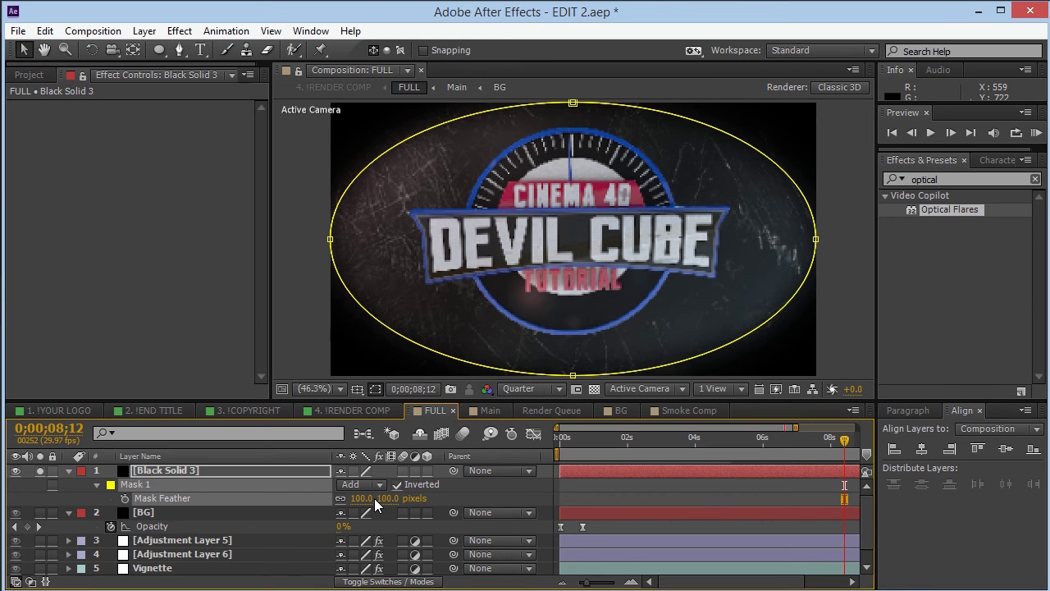
{"action": "left_click", "coordinate": [389, 498]}
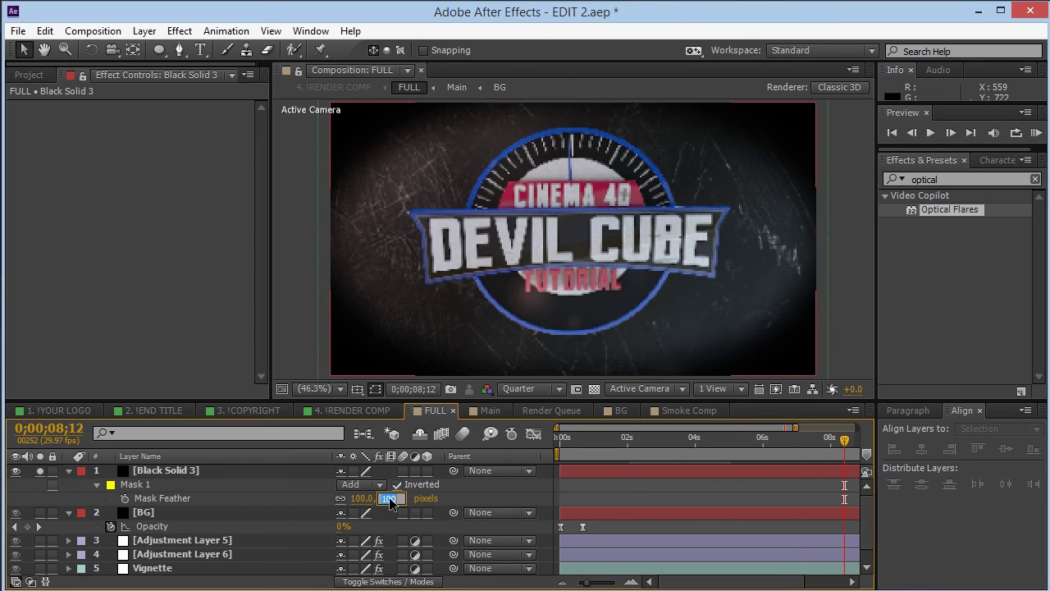
{"action": "type", "text": "250"}
{"action": "key", "text": "Return"}
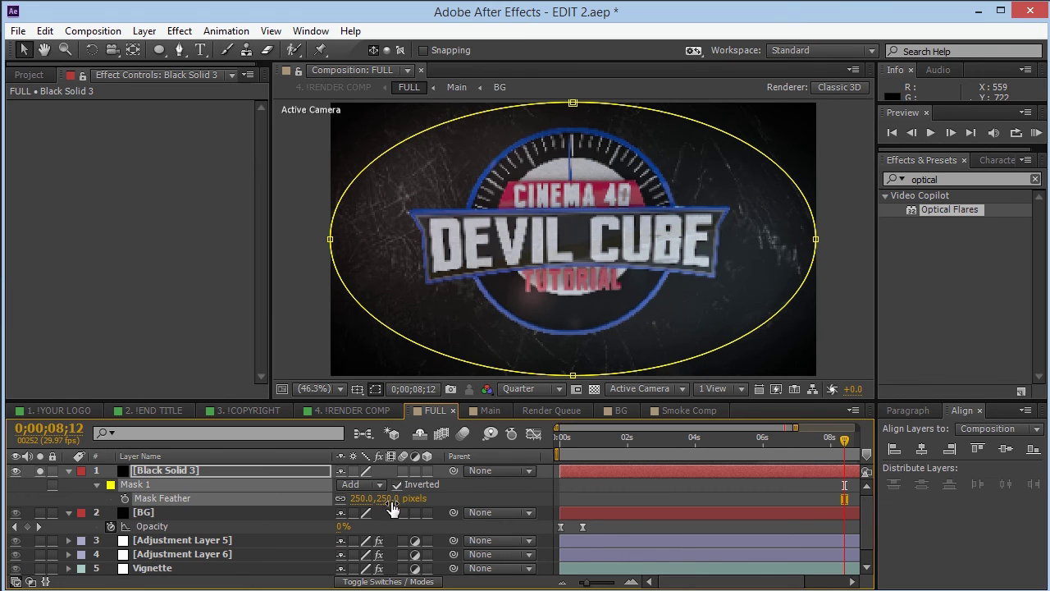
Try mask expansions of 20 and 50 pixels on the black solid, and set the expansion to 100 pixels.
{"action": "key", "text": "f"}
{"action": "key", "text": "m"}
{"action": "key", "text": "m"}
{"action": "key", "text": "m"}
{"action": "key", "text": "m"}
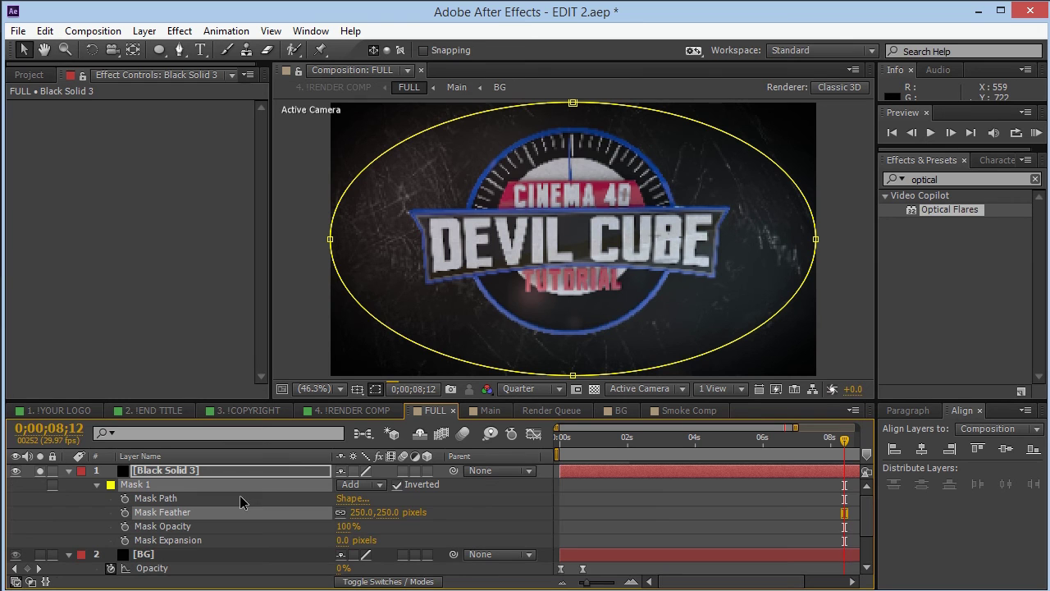
{"action": "left_click", "coordinate": [344, 541]}
{"action": "type", "text": "20"}
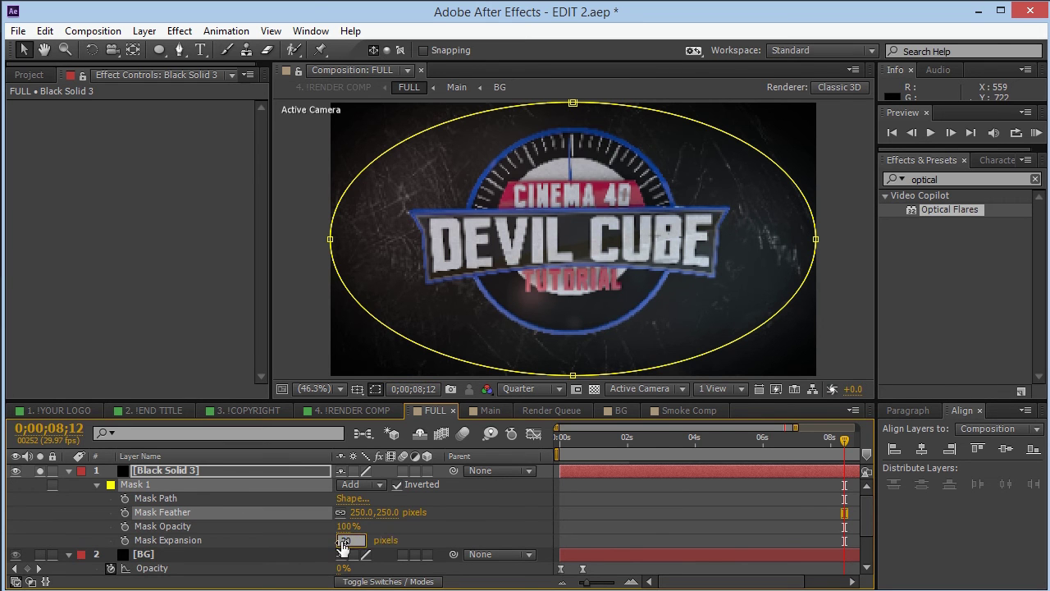
{"action": "key", "text": "Return"}
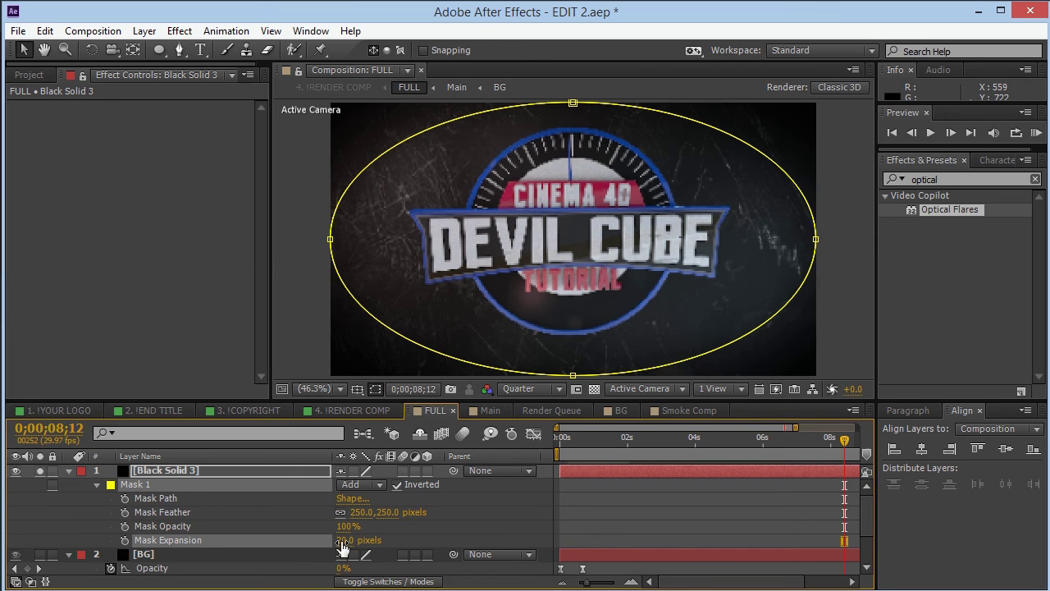
{"action": "left_click", "coordinate": [343, 542]}
{"action": "type", "text": "50"}
{"action": "key", "text": "Return"}
{"action": "left_click", "coordinate": [344, 542]}
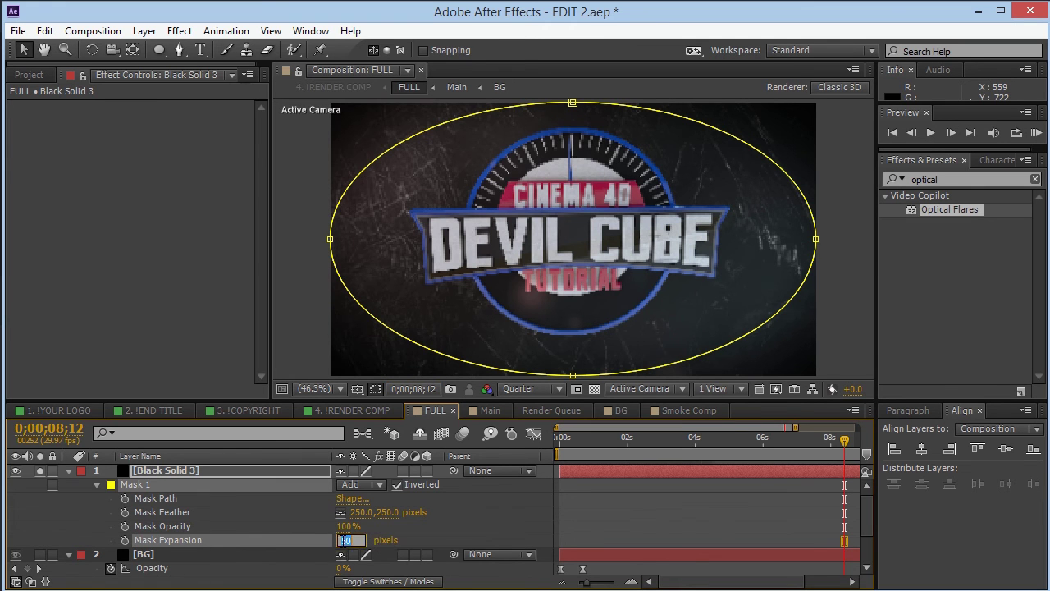
{"action": "type", "text": "100"}
{"action": "key", "text": "Return"}
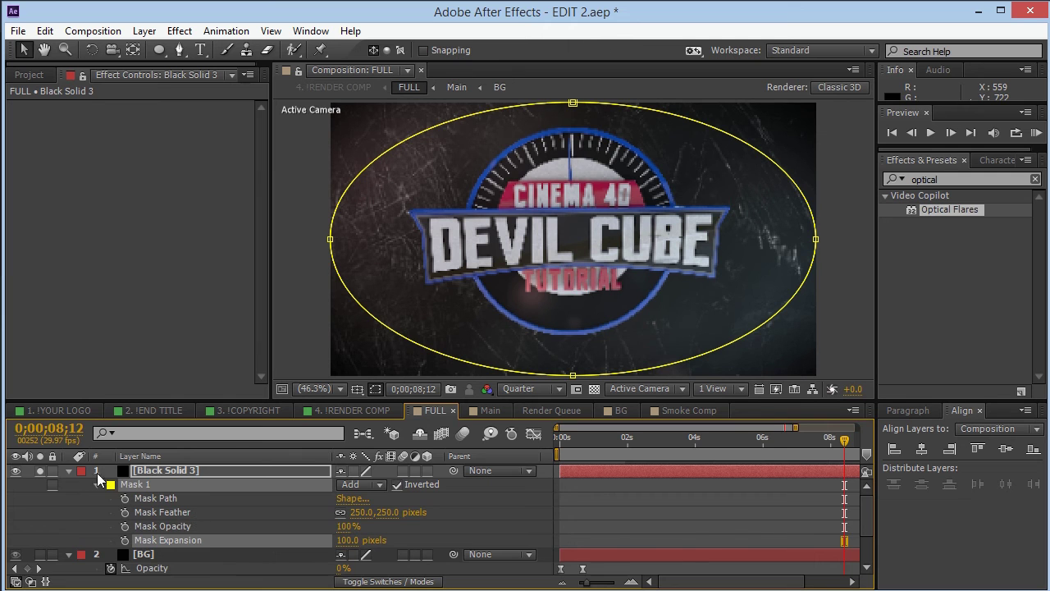
Set the black solid's opacity to 75% after trying 60%, and move the solo from it to the Vignette layer.
{"action": "left_click", "coordinate": [70, 470]}
{"action": "left_click", "coordinate": [150, 474]}
{"action": "key", "text": "t"}
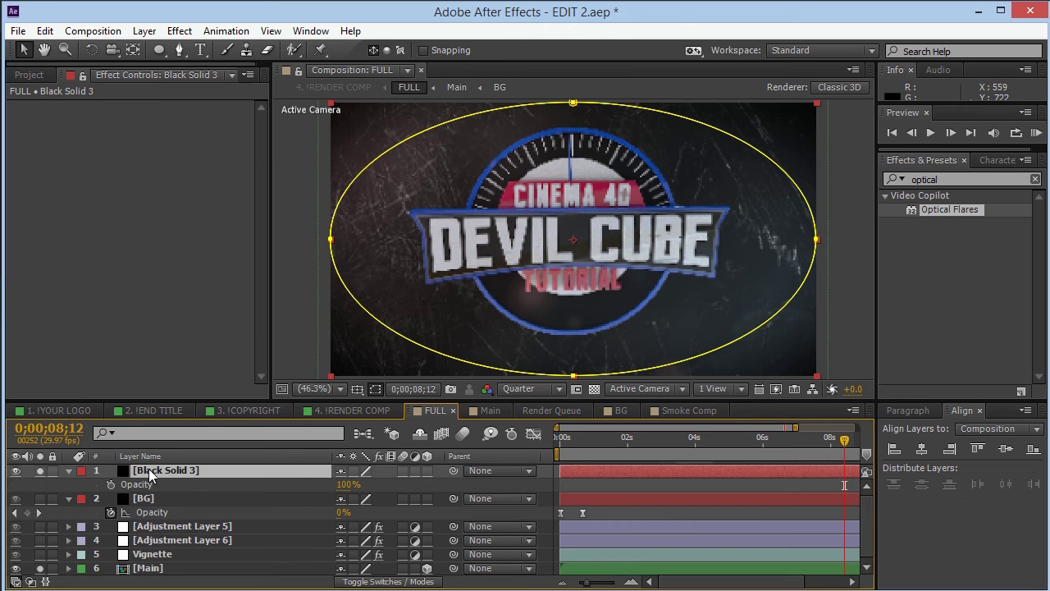
{"action": "left_click", "coordinate": [348, 484]}
{"action": "type", "text": "60"}
{"action": "key", "text": "Return"}
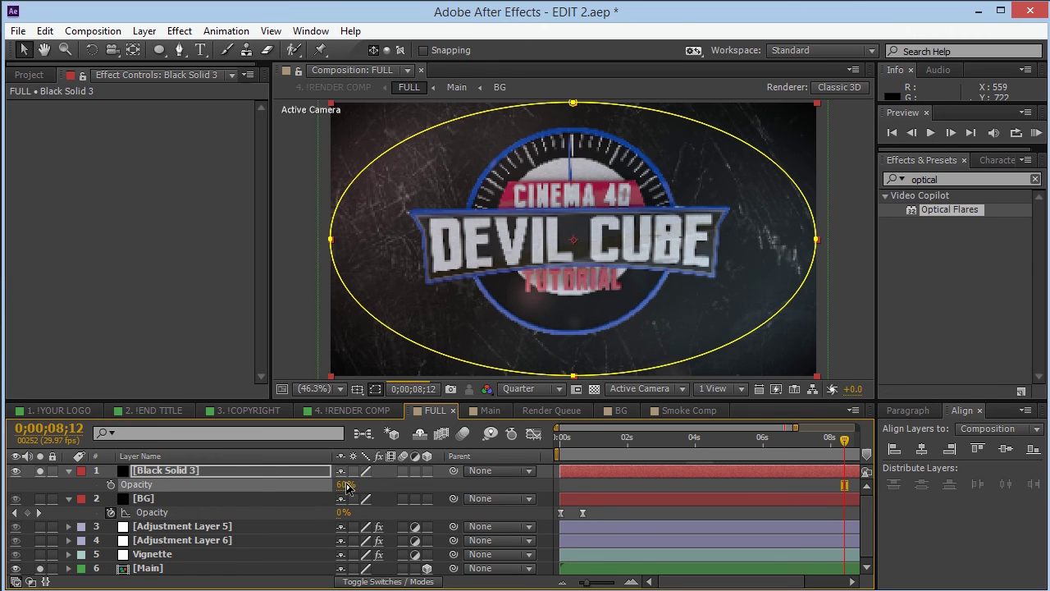
{"action": "left_click", "coordinate": [346, 485]}
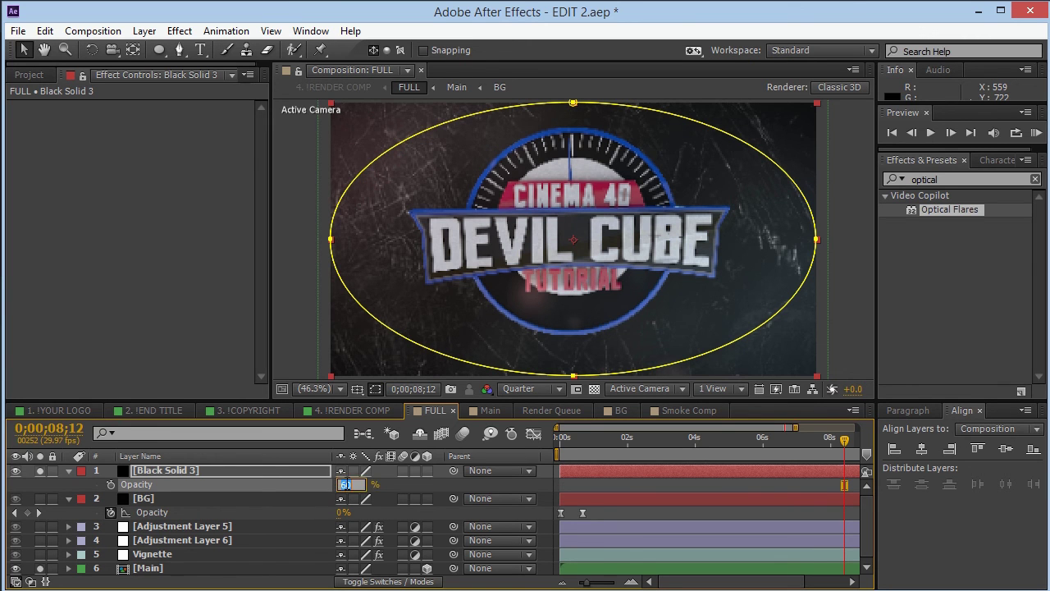
{"action": "key", "text": "Return"}
{"action": "left_click_drag", "start_coordinate": [346, 489], "coordinate": [403, 486]}
{"action": "left_click", "coordinate": [403, 486]}
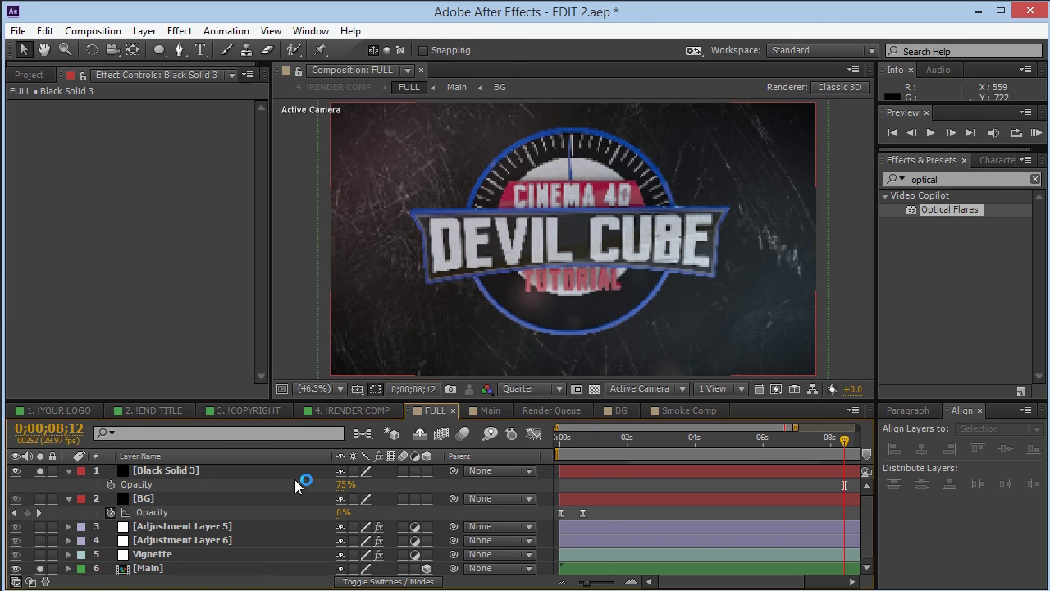
{"action": "left_click", "coordinate": [69, 471]}
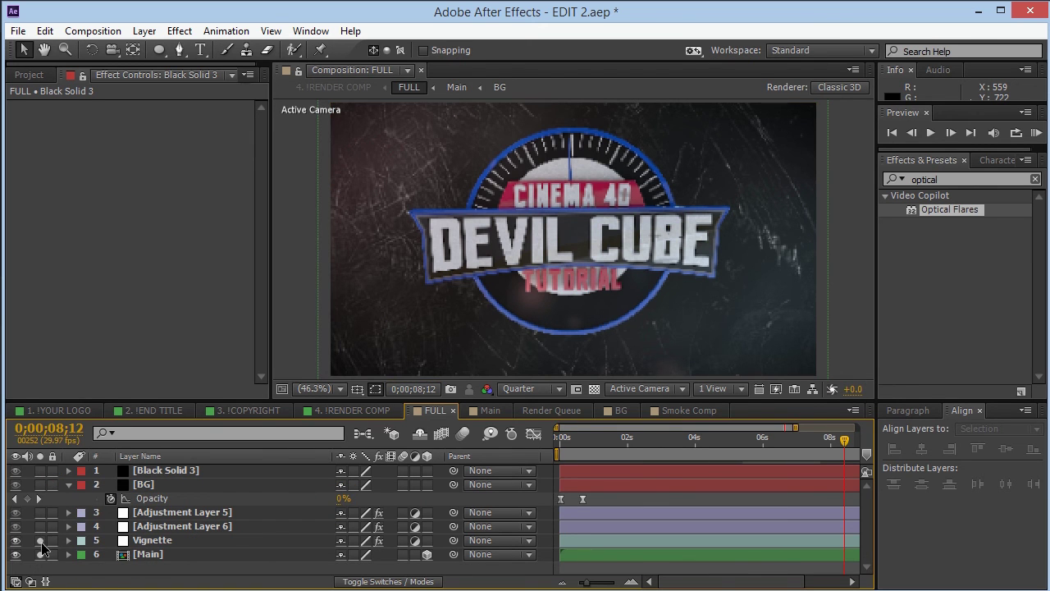
Solo Adjustment Layer 6 and Adjustment Layer 5, displaying the settings of their RSMB and Looks effects.
{"action": "left_click", "coordinate": [163, 529]}
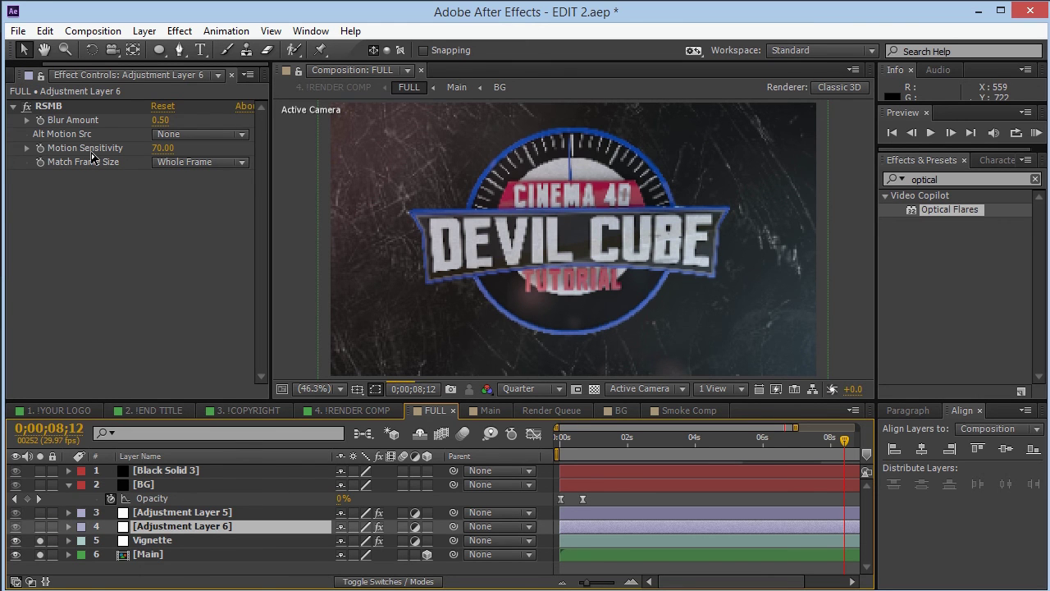
{"action": "left_click", "coordinate": [43, 527]}
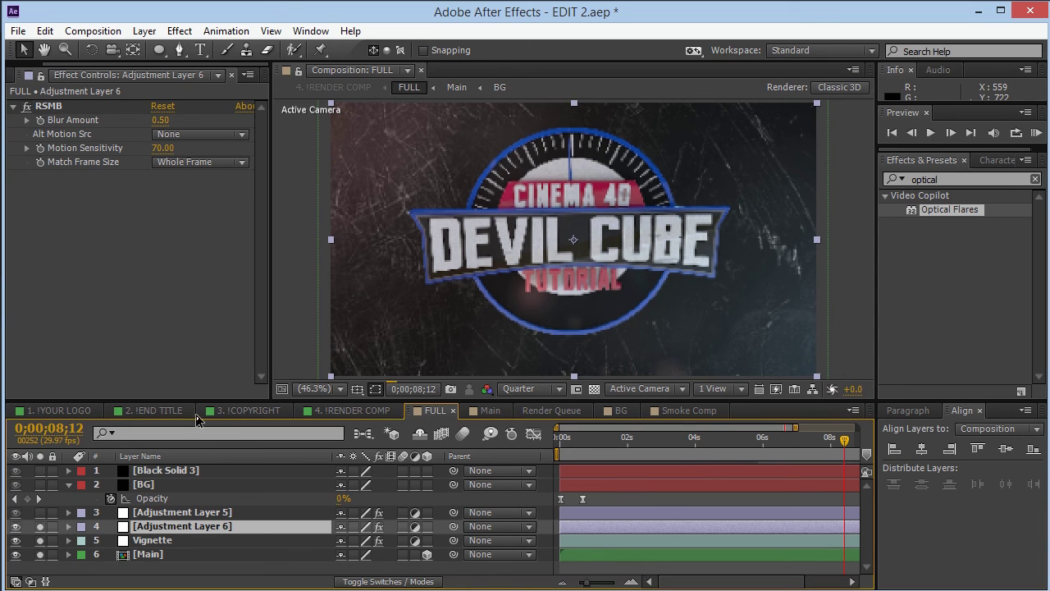
{"action": "left_click", "coordinate": [191, 515]}
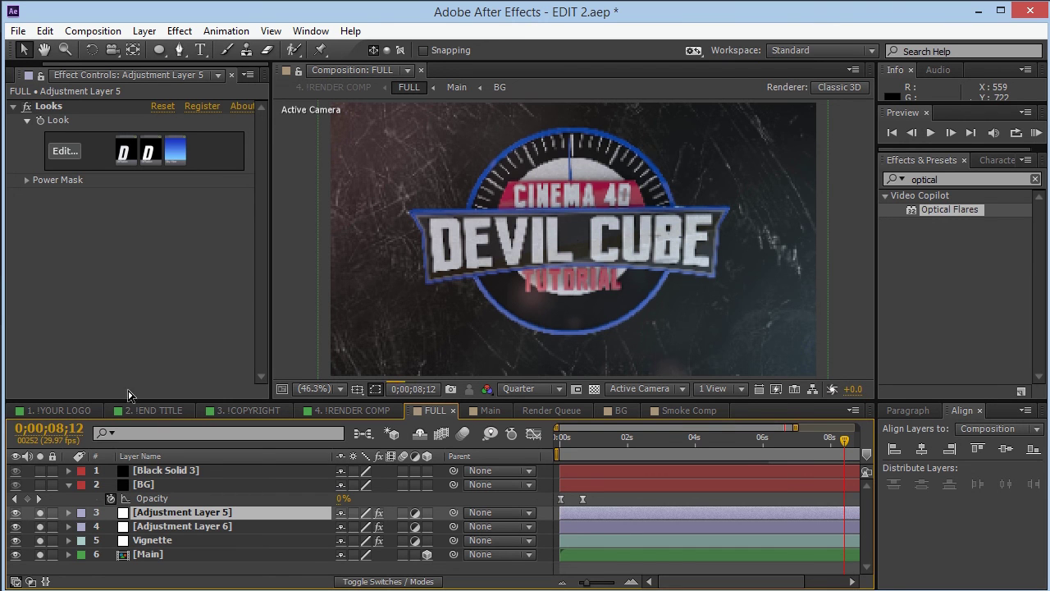
{"action": "left_click", "coordinate": [333, 200]}
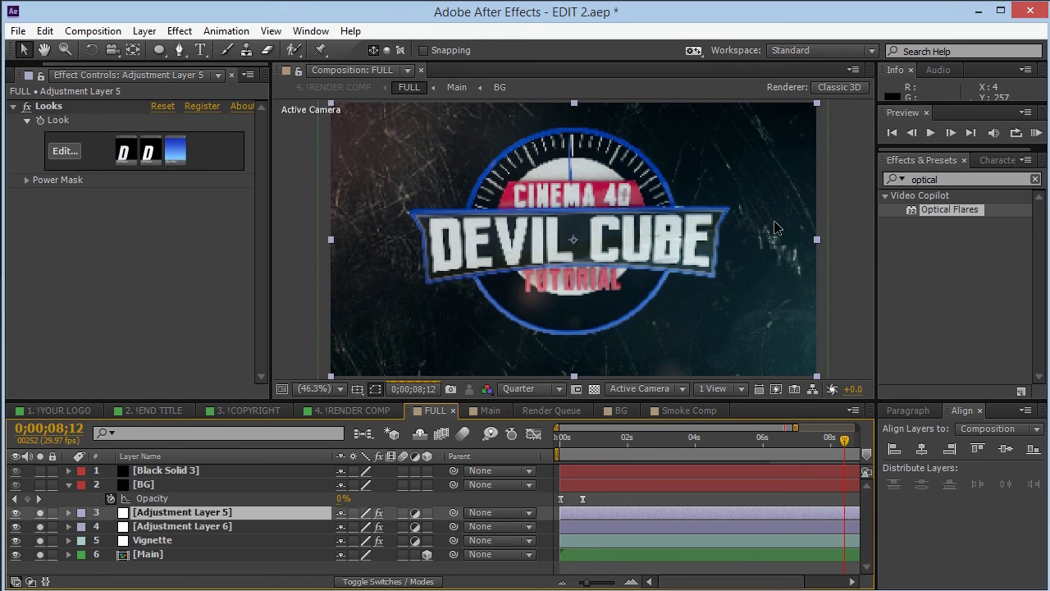
Examine the Basic and Cinematic presets in the Magic Bullet Looks editor for Adjustment Layer 5, and leave without applying one.
{"action": "left_click", "coordinate": [75, 153]}
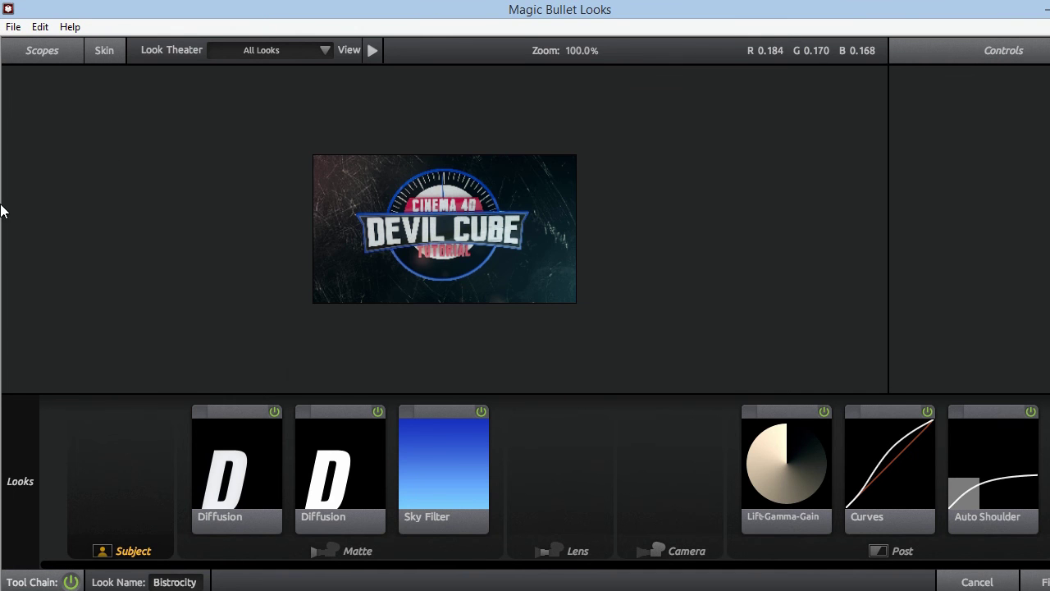
{"action": "mouse_move", "coordinate": [3, 206]}
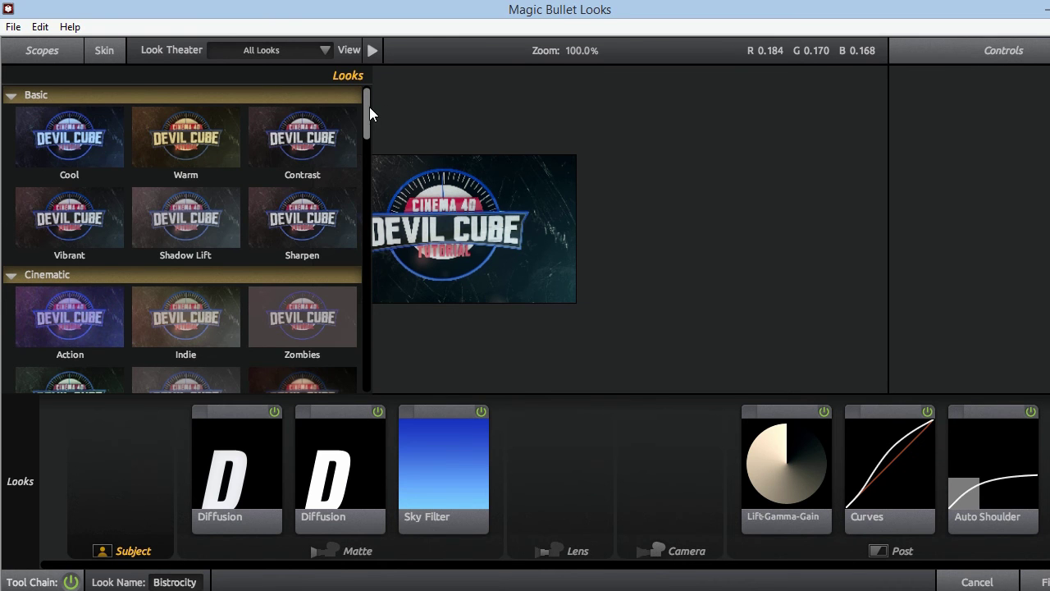
{"action": "left_click_drag", "start_coordinate": [368, 107], "coordinate": [368, 156]}
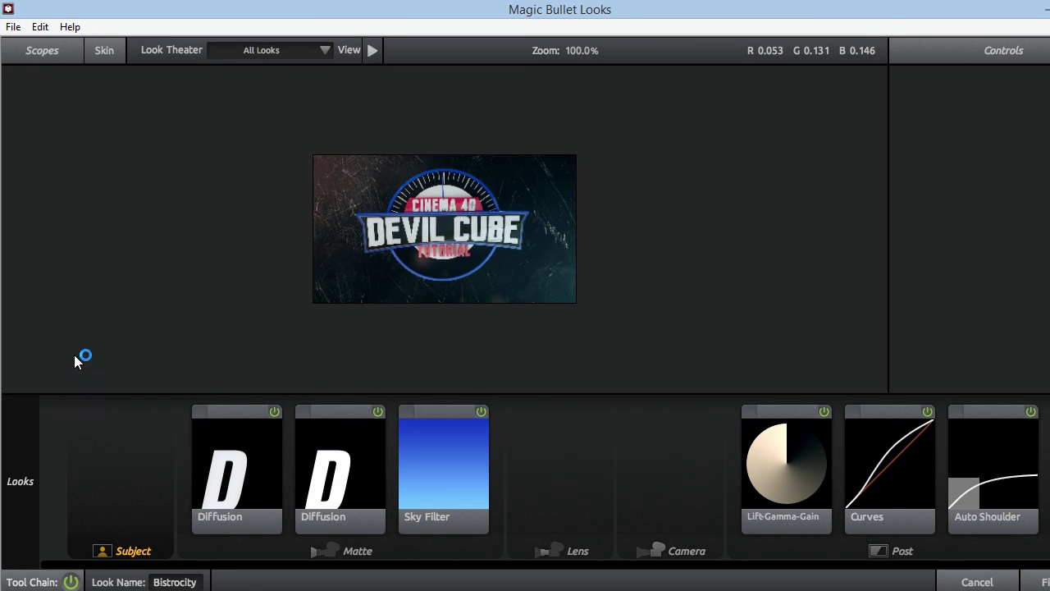
{"action": "left_click", "coordinate": [105, 52]}
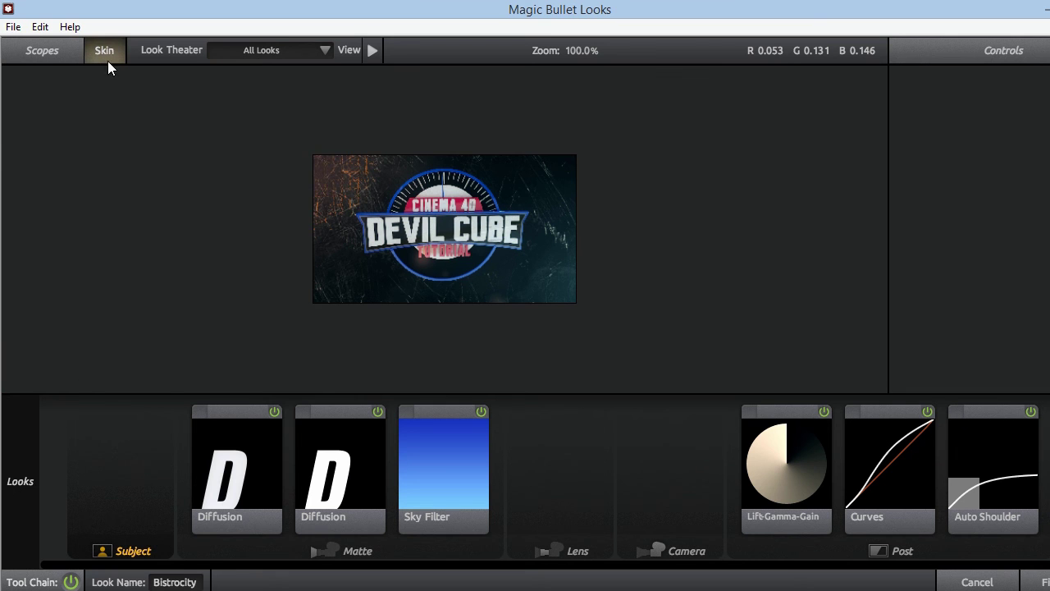
{"action": "left_click", "coordinate": [110, 60]}
{"action": "left_click", "coordinate": [326, 50]}
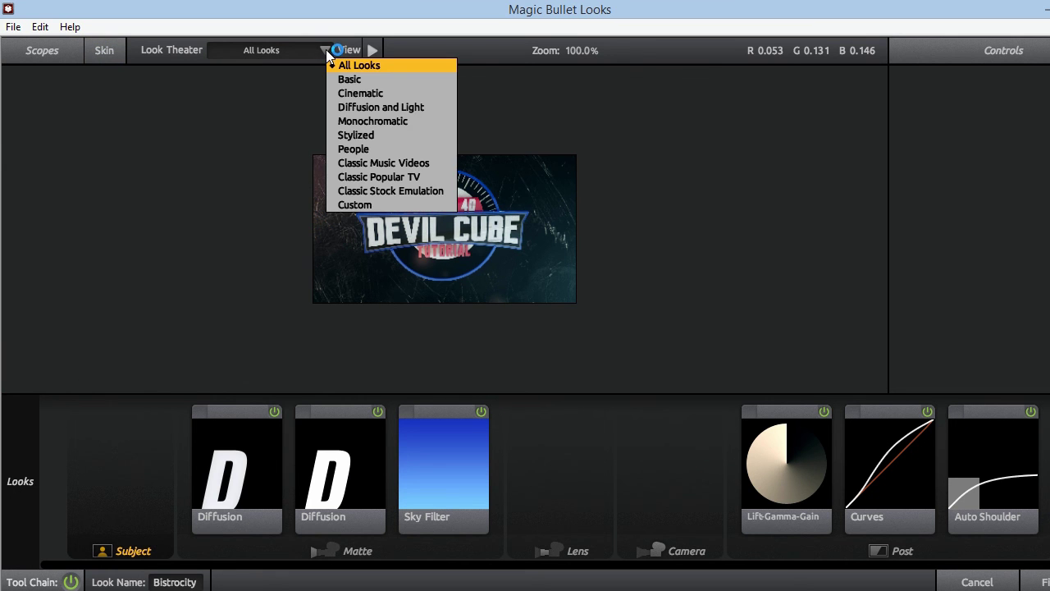
{"action": "mouse_move", "coordinate": [4, 97]}
{"action": "left_click", "coordinate": [585, 294]}
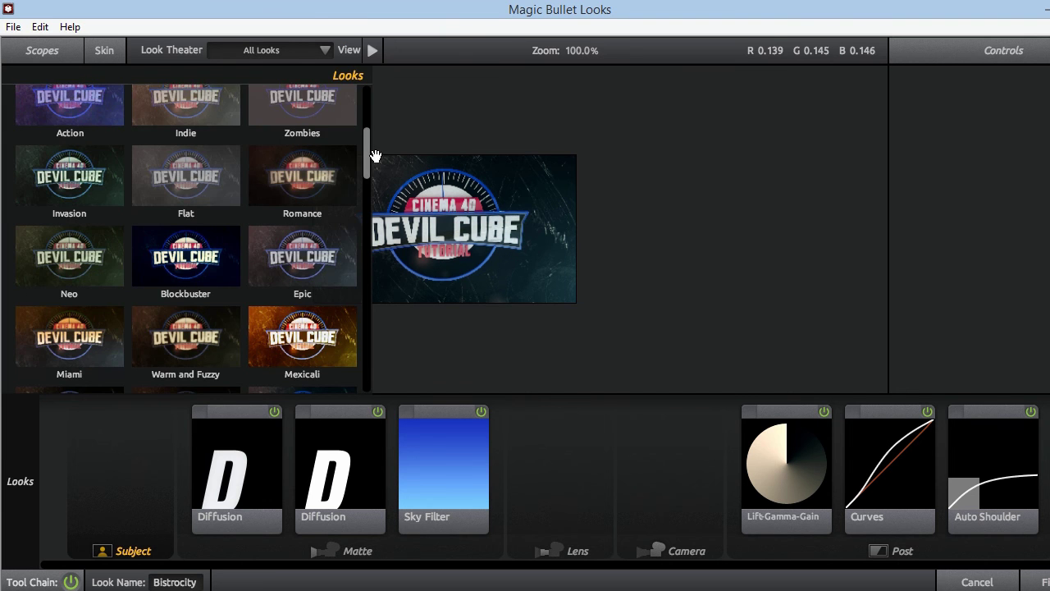
{"action": "left_click_drag", "start_coordinate": [370, 157], "coordinate": [352, 122]}
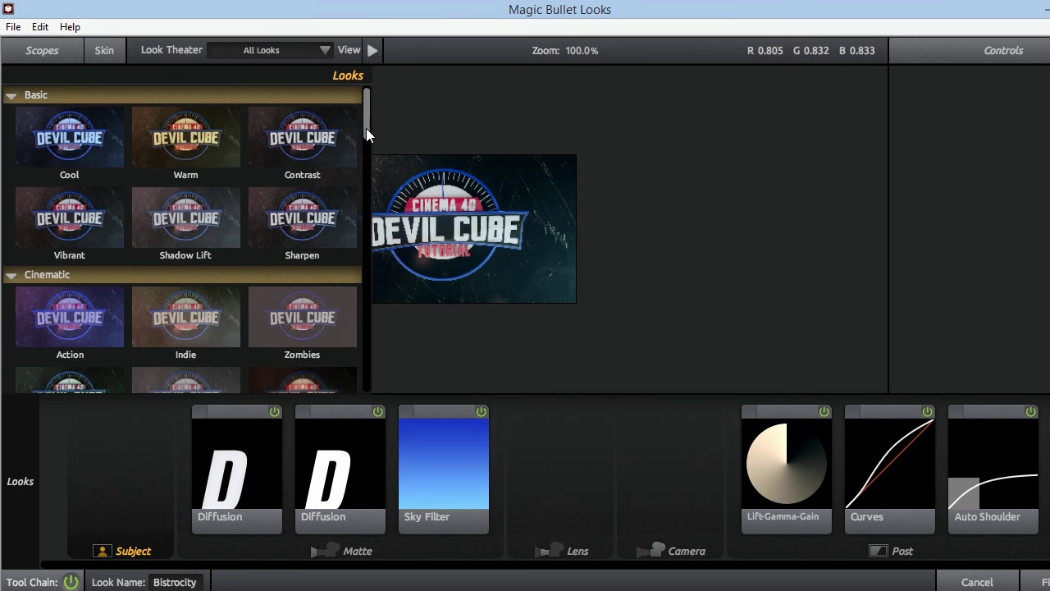
{"action": "scroll", "coordinate": [112, 328], "scroll_direction": "down", "scroll_amount": 1}
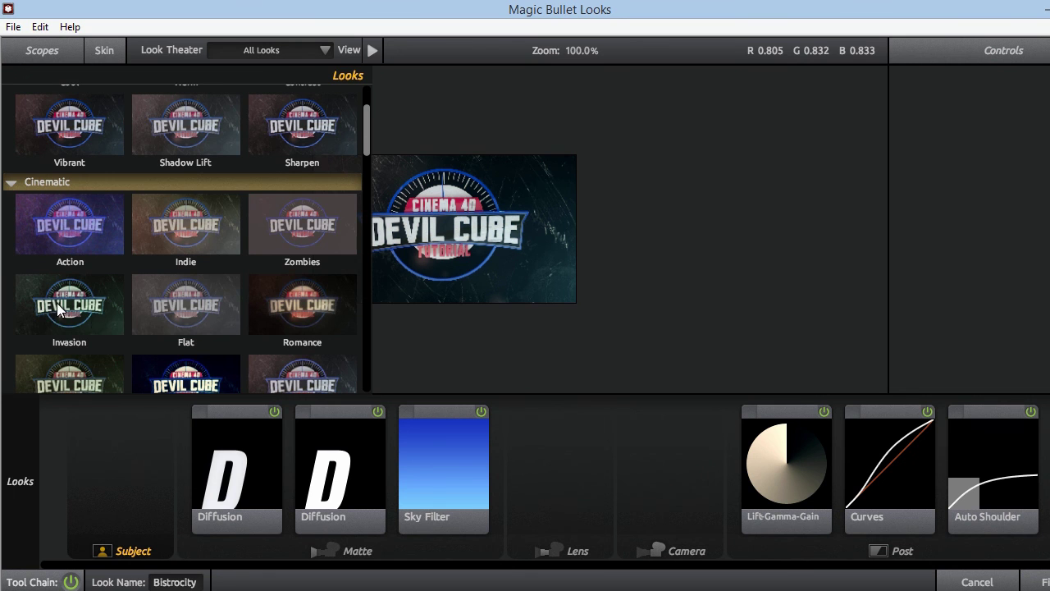
{"action": "left_click", "coordinate": [989, 581]}
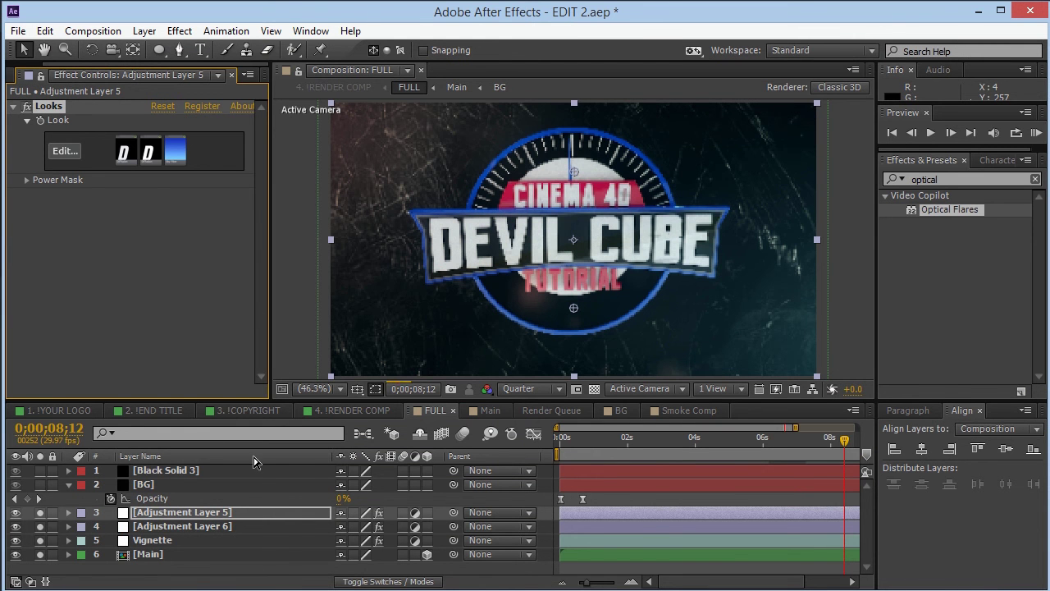
Solo the BG layer and scrub through its opening opacity keyframes with the timeline zoomed out to the full composition.
{"action": "key", "text": "t"}
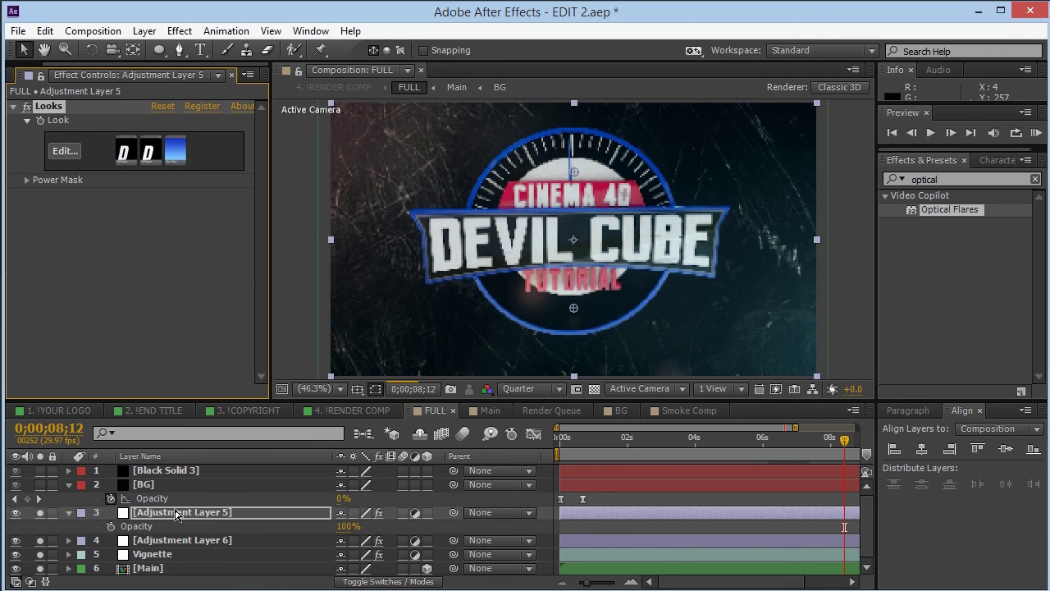
{"action": "left_click", "coordinate": [69, 512]}
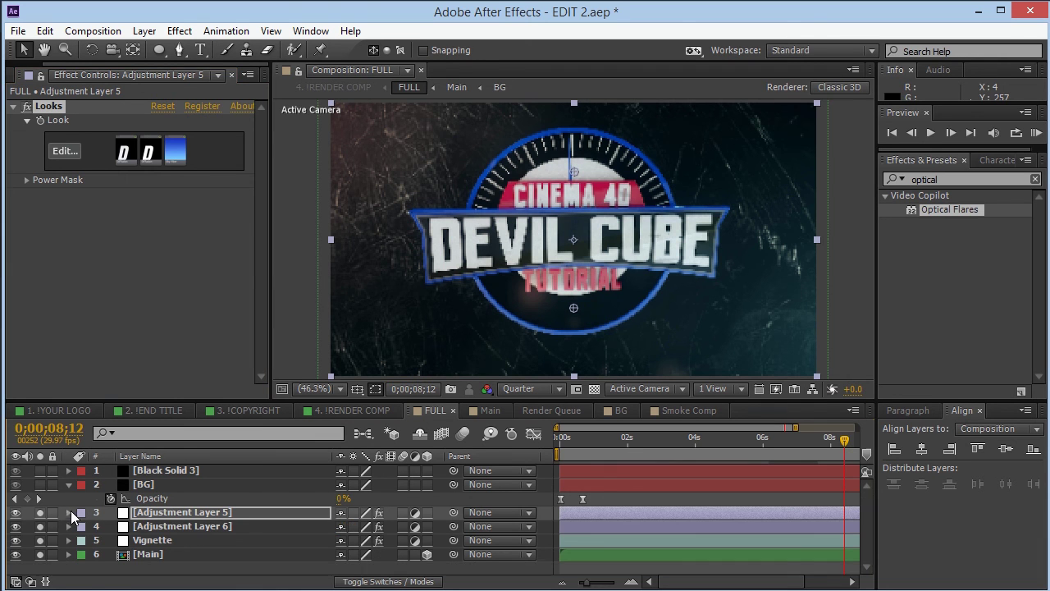
{"action": "left_click", "coordinate": [143, 486]}
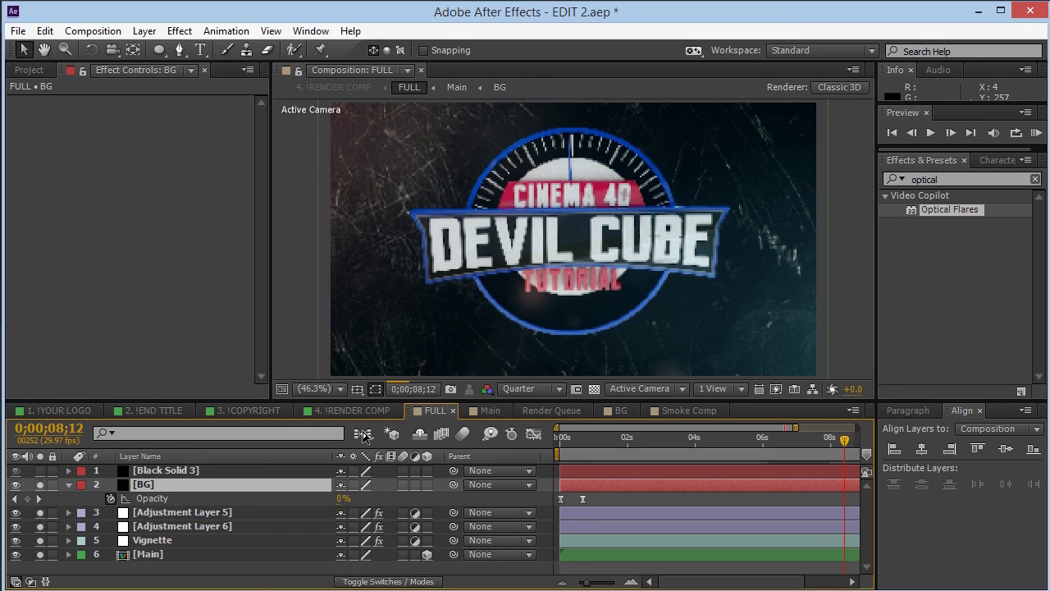
{"action": "left_click", "coordinate": [575, 441]}
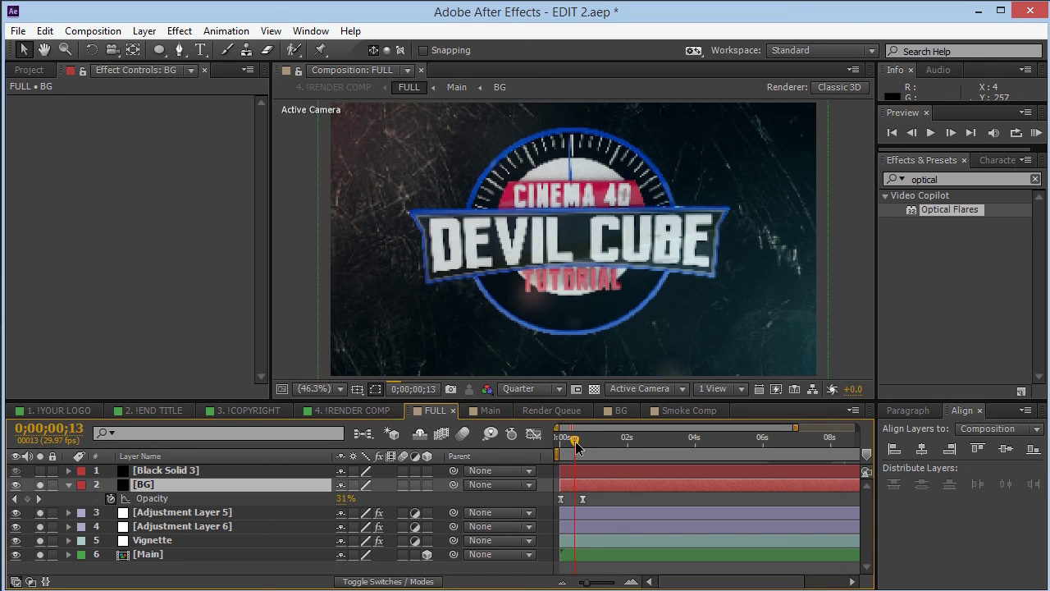
{"action": "left_click_drag", "start_coordinate": [601, 584], "coordinate": [580, 583]}
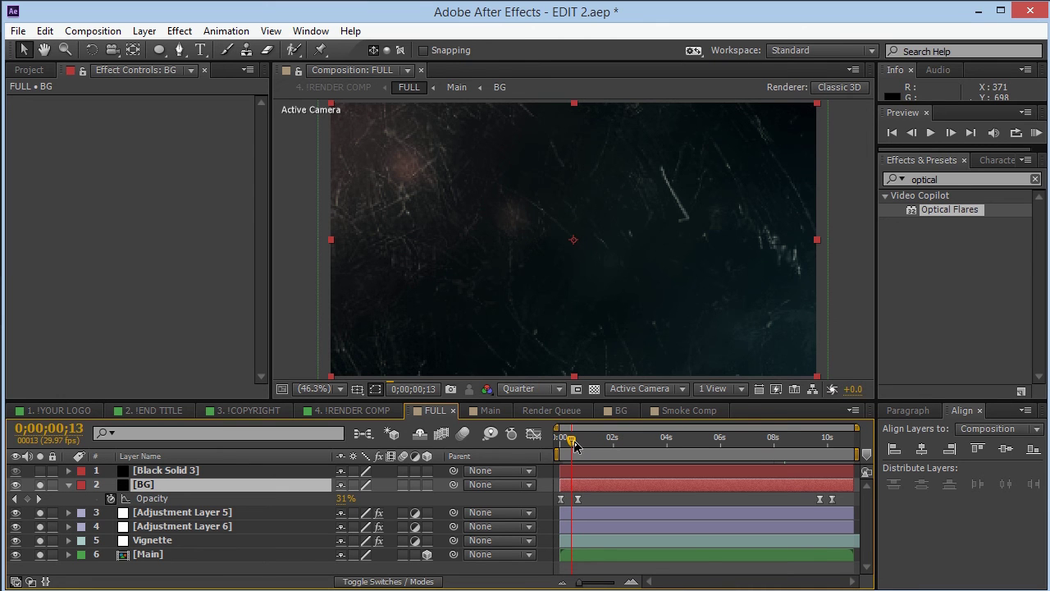
{"action": "left_click_drag", "start_coordinate": [572, 443], "coordinate": [562, 443]}
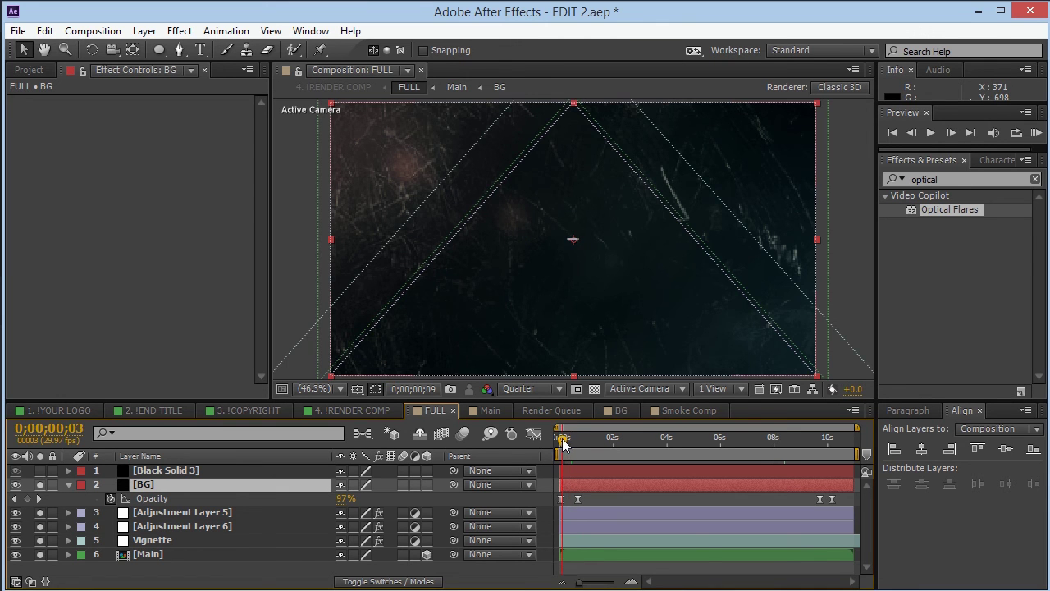
Delete the Black Solid 3 layer and preview the BG layer's opacity fade over the first second.
{"action": "left_click", "coordinate": [218, 474]}
{"action": "key", "text": "Delete"}
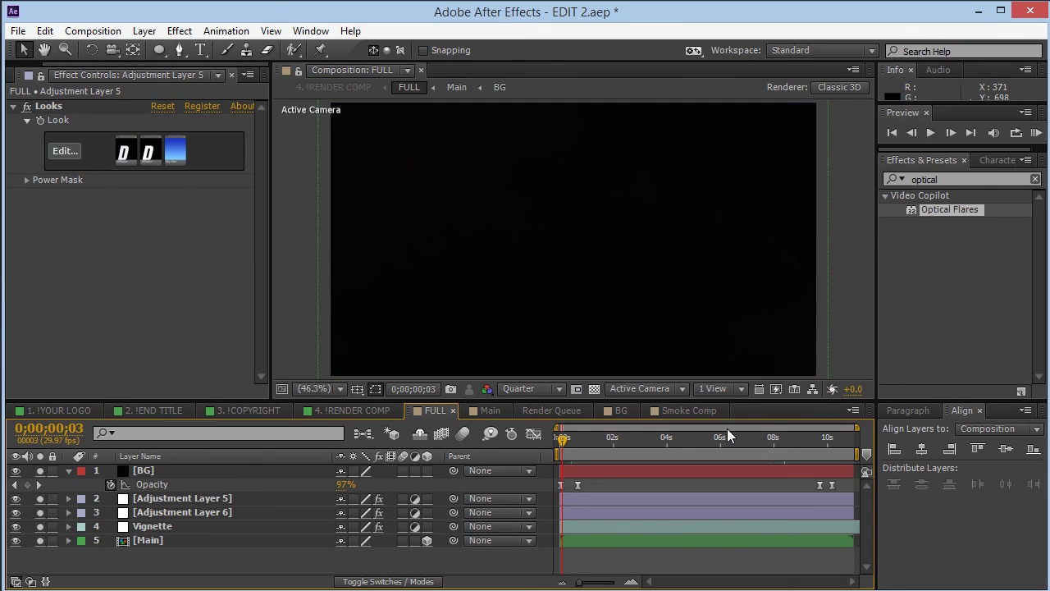
{"action": "left_click", "coordinate": [565, 440]}
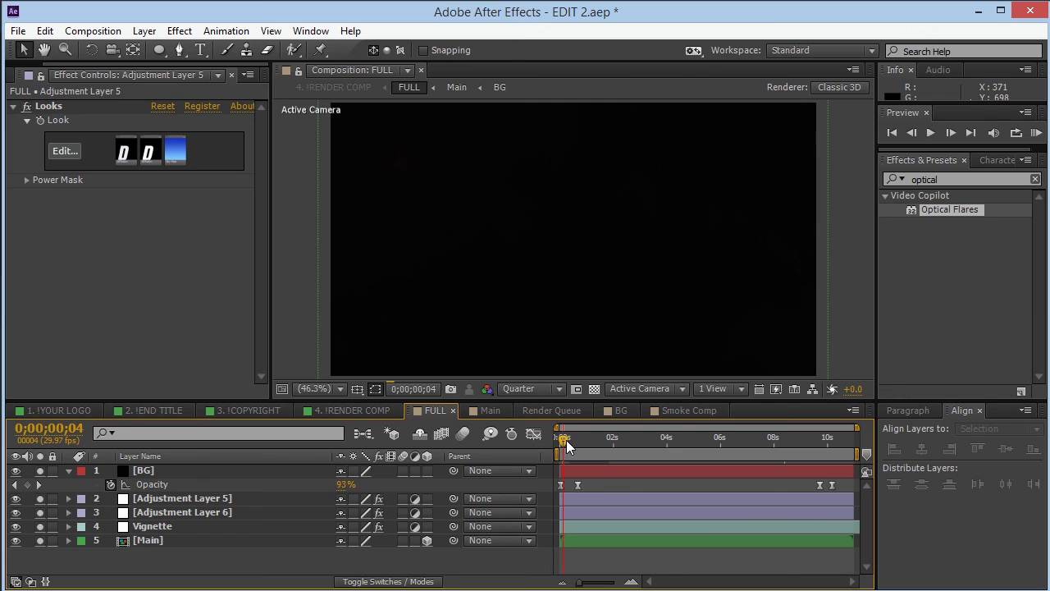
{"action": "left_click_drag", "start_coordinate": [569, 440], "coordinate": [585, 439]}
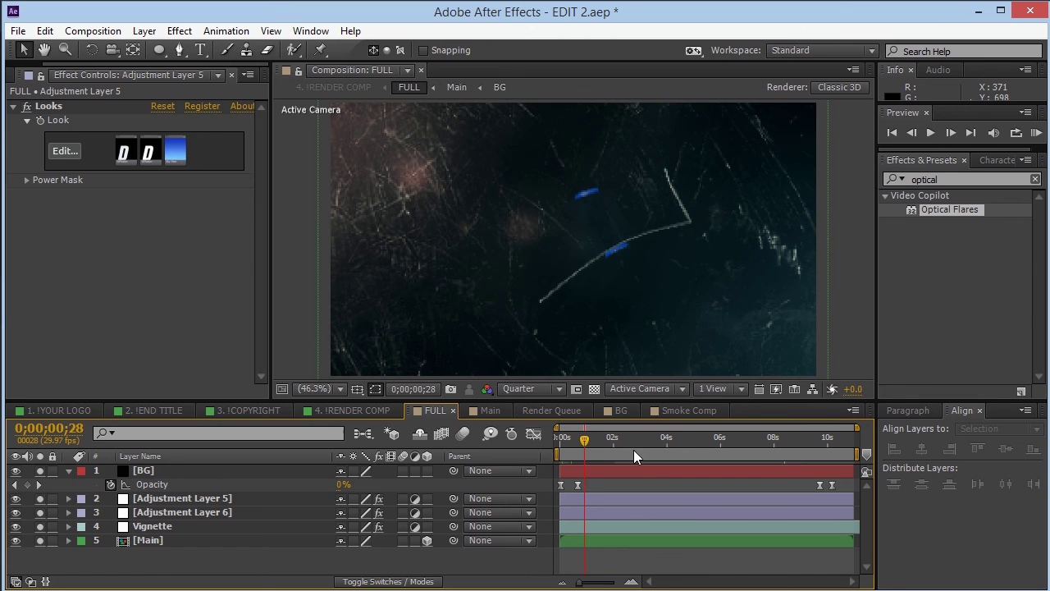
Check the BG layer's closing opacity fade at the end of the composition, and return to the logo at 0;00;06;19.
{"action": "left_click_drag", "start_coordinate": [818, 447], "coordinate": [825, 441]}
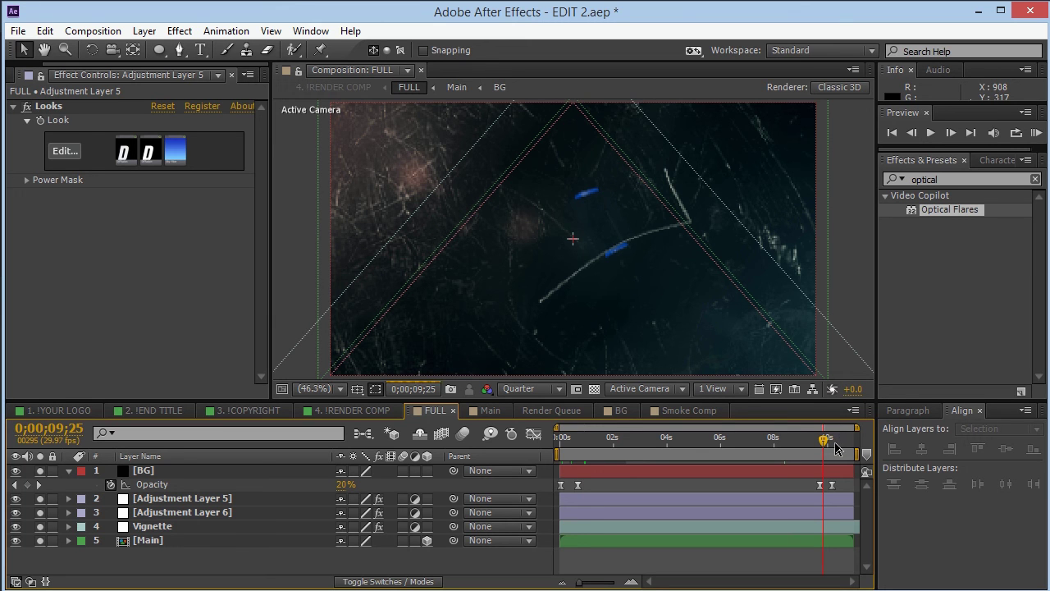
{"action": "left_click", "coordinate": [850, 439]}
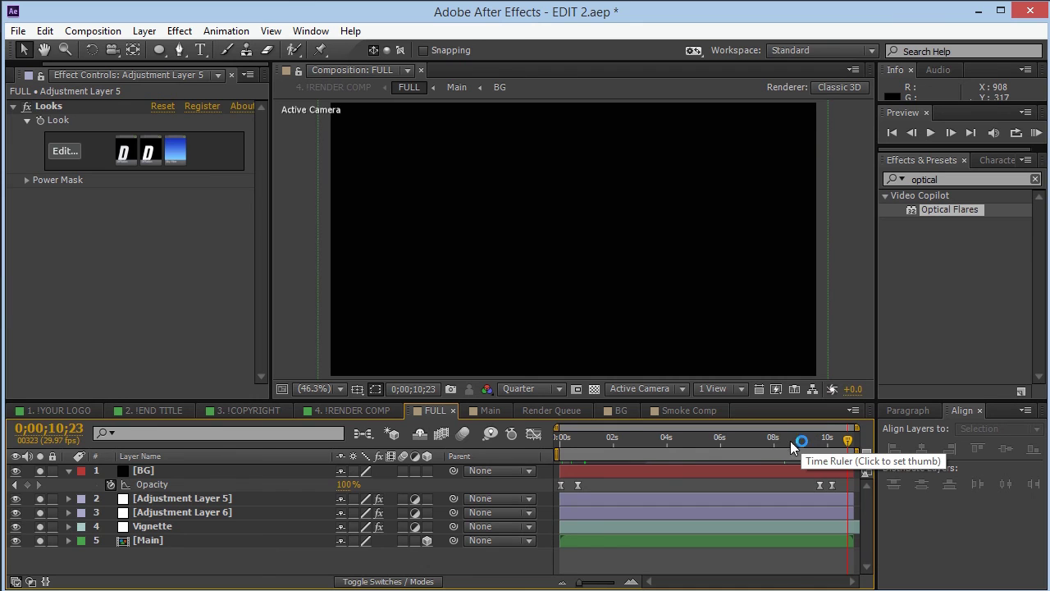
{"action": "left_click_drag", "start_coordinate": [790, 441], "coordinate": [738, 446]}
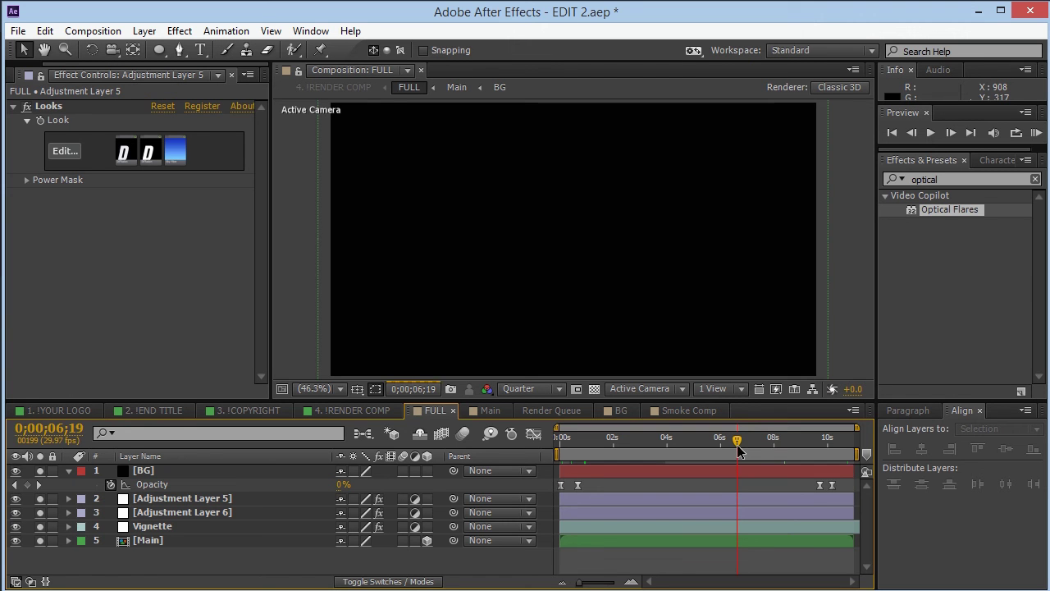
{"action": "left_click", "coordinate": [737, 447]}
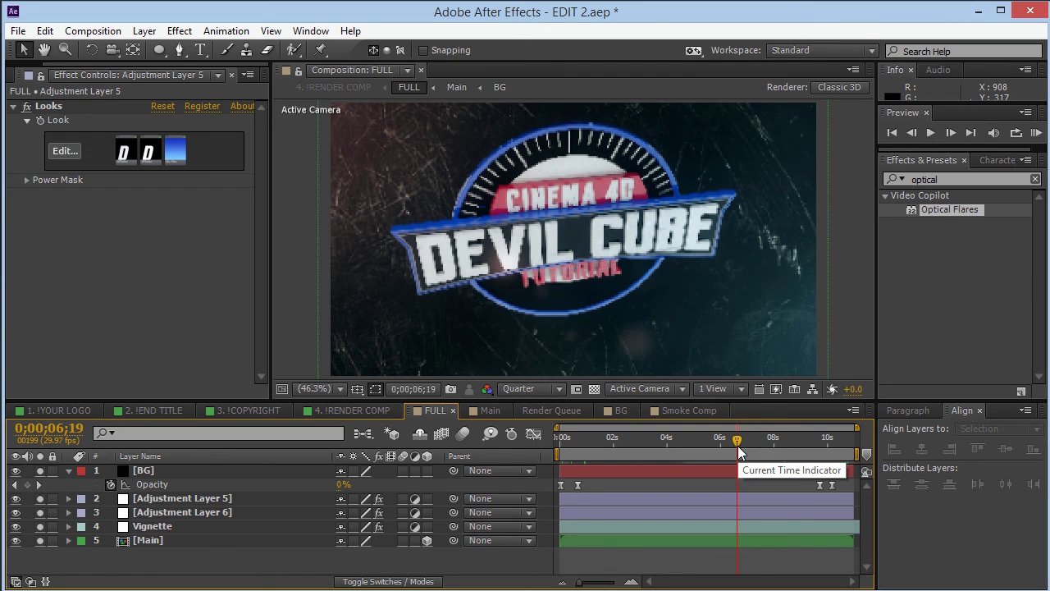